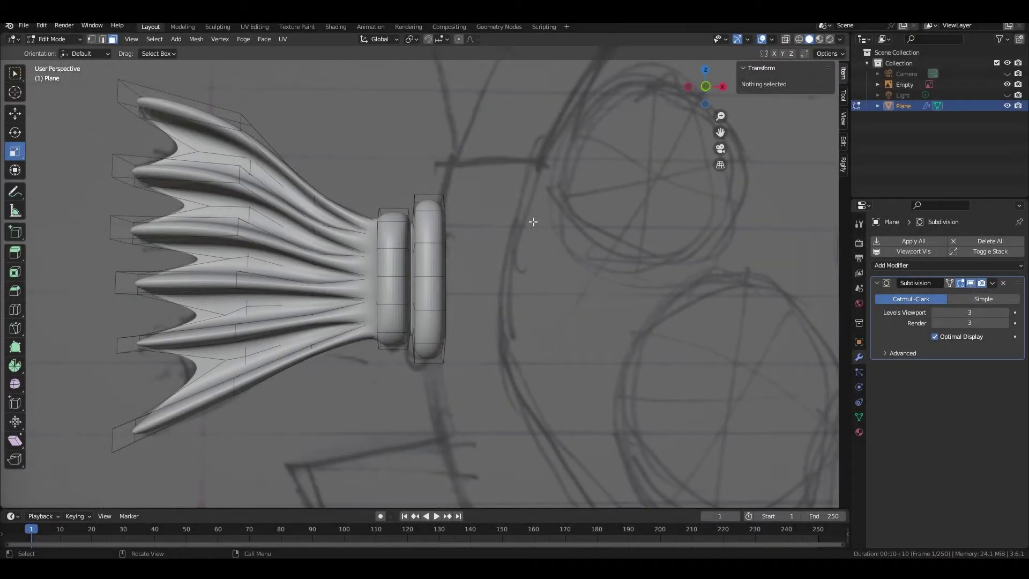
# - Zoom out to view the ridged fin model with its Subdivision modifier in edit mode
pyautogui.scroll(-2, 533, 221)
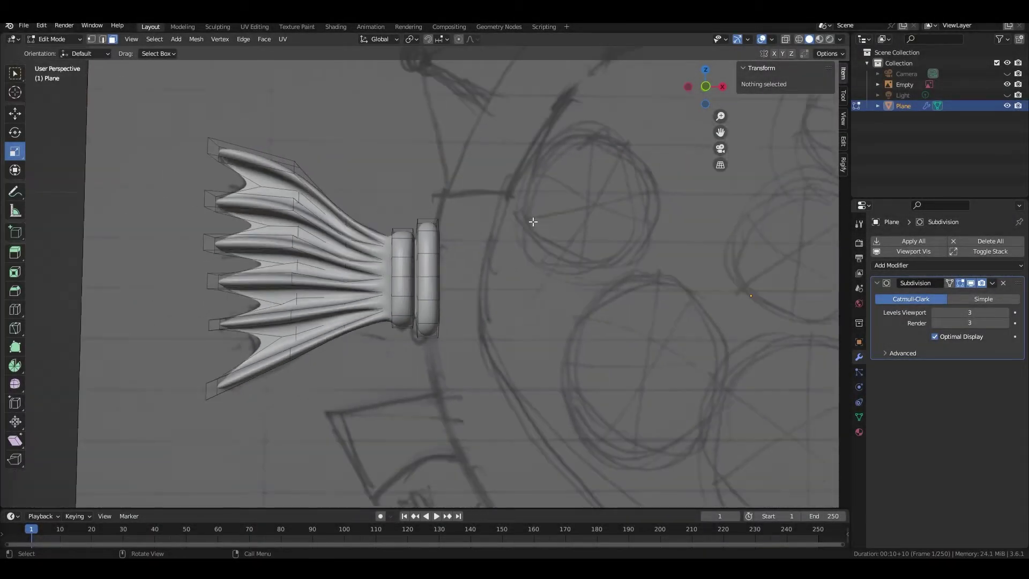
# - Switch the fin to Object Mode and zoom onto the fin sketch
pyautogui.click(53, 39)
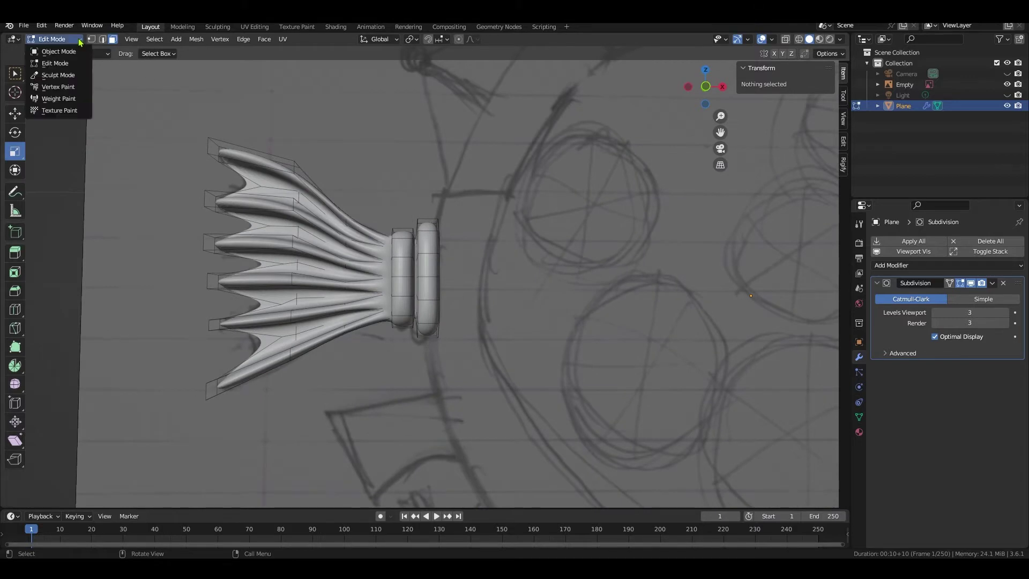
pyautogui.click(59, 52)
pyautogui.scroll(-2, 551, 267)
pyautogui.moveTo(551, 266)
pyautogui.keyDown('shift'); pyautogui.mouseDown(button='middle')
pyautogui.moveTo(568, 289)
pyautogui.moveTo(525, 234)
pyautogui.moveTo(303, 91)
pyautogui.moveTo(278, 482)
pyautogui.moveTo(289, 349)
pyautogui.mouseUp(button='middle'); pyautogui.keyUp('shift')
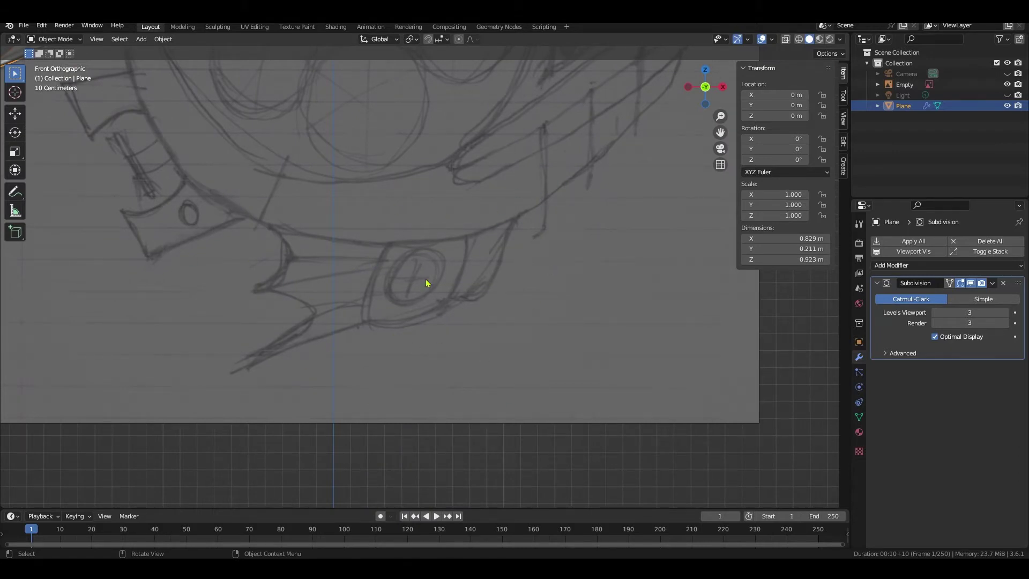
pyautogui.scroll(1, 539, 345)
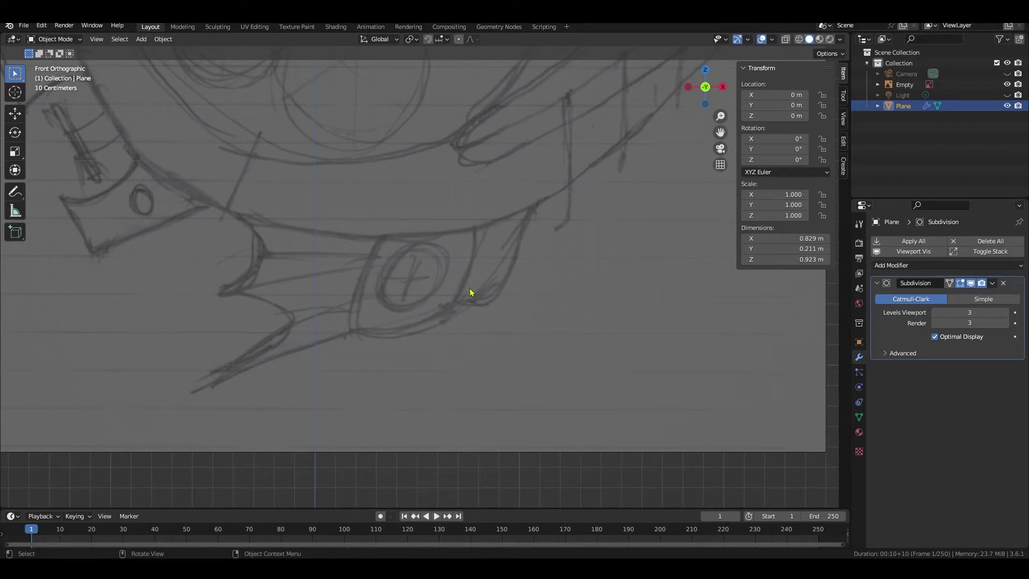
# - Add a new mesh plane, Plane.001, to the scene
pyautogui.click(142, 39)
pyautogui.moveTo(156, 51)
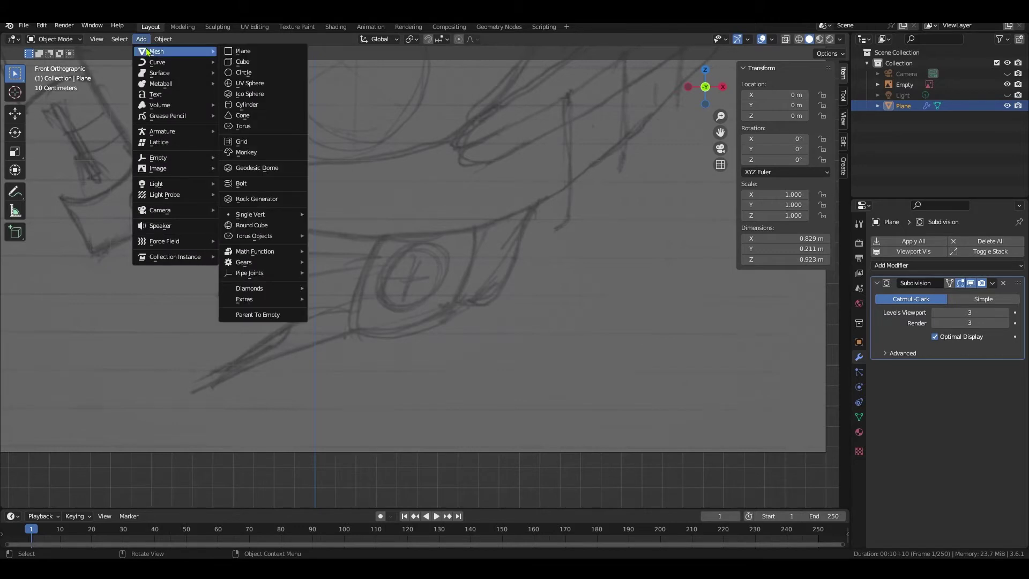
pyautogui.click(257, 49)
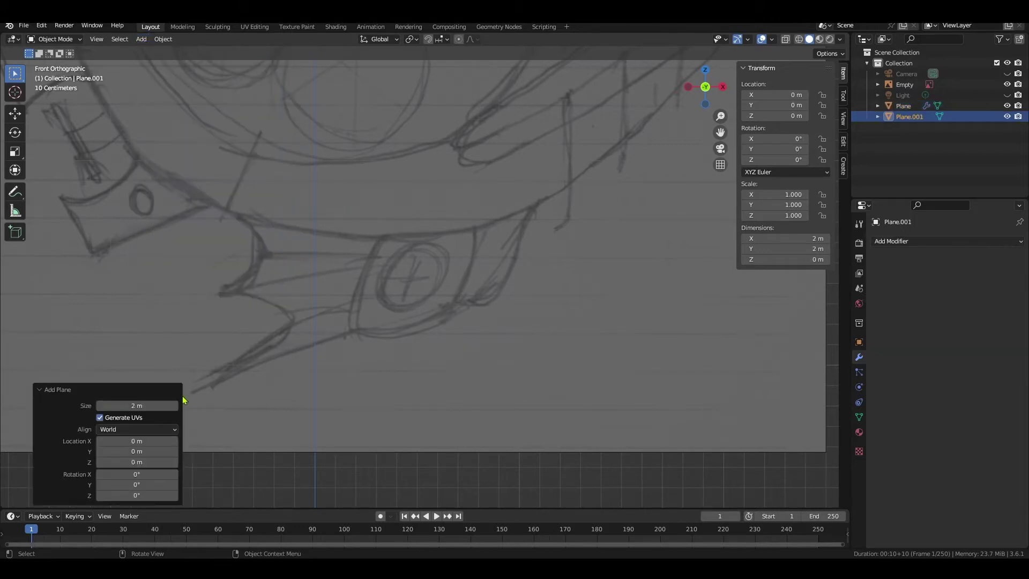
# - Stand the new plane upright with a 90° X rotation
pyautogui.click(148, 474)
pyautogui.press('Return')
pyautogui.scroll(-3, 336, 327)
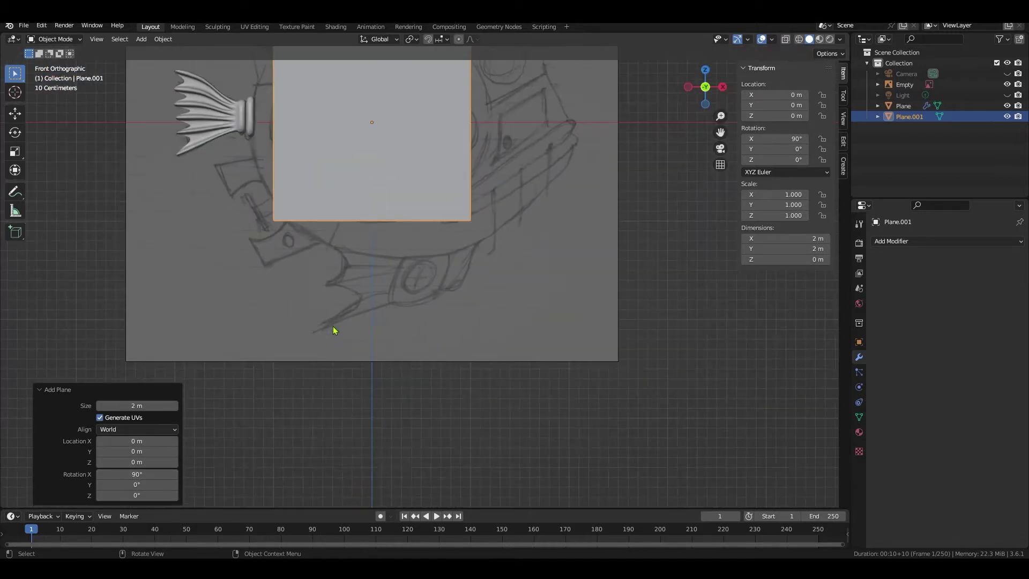
pyautogui.scroll(-2, 333, 330)
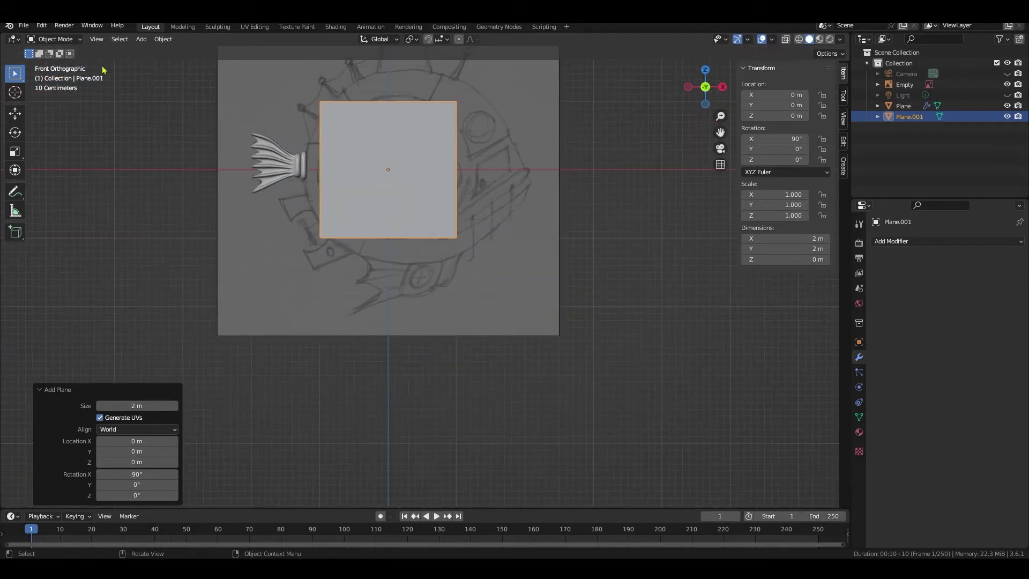
# - Move the plane to X 0.31324 m, Z -1.6445 m over the lower sketch and enable X-ray
pyautogui.click(15, 114)
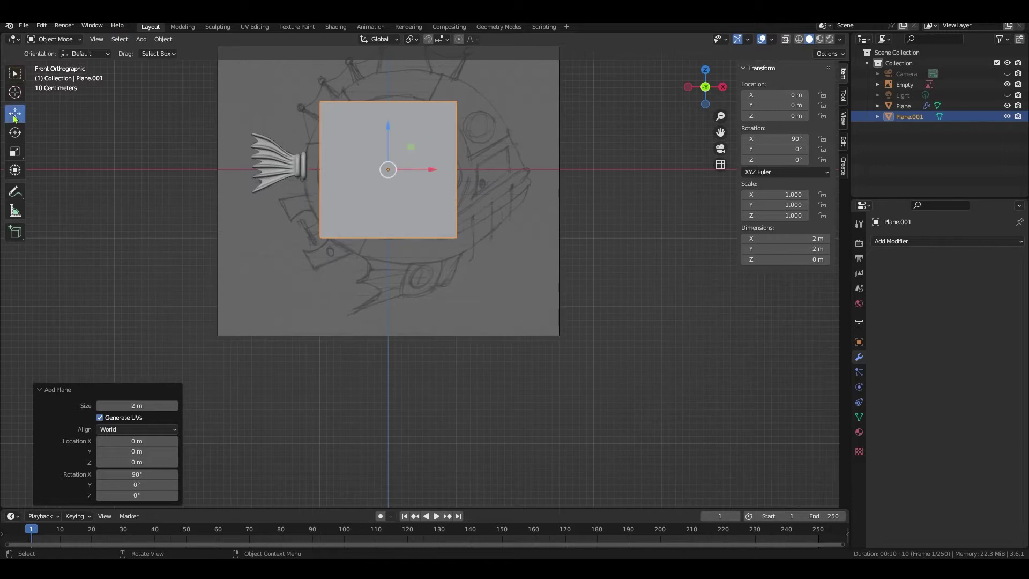
pyautogui.moveTo(418, 150); pyautogui.dragTo(442, 261)
pyautogui.scroll(3, 441, 261)
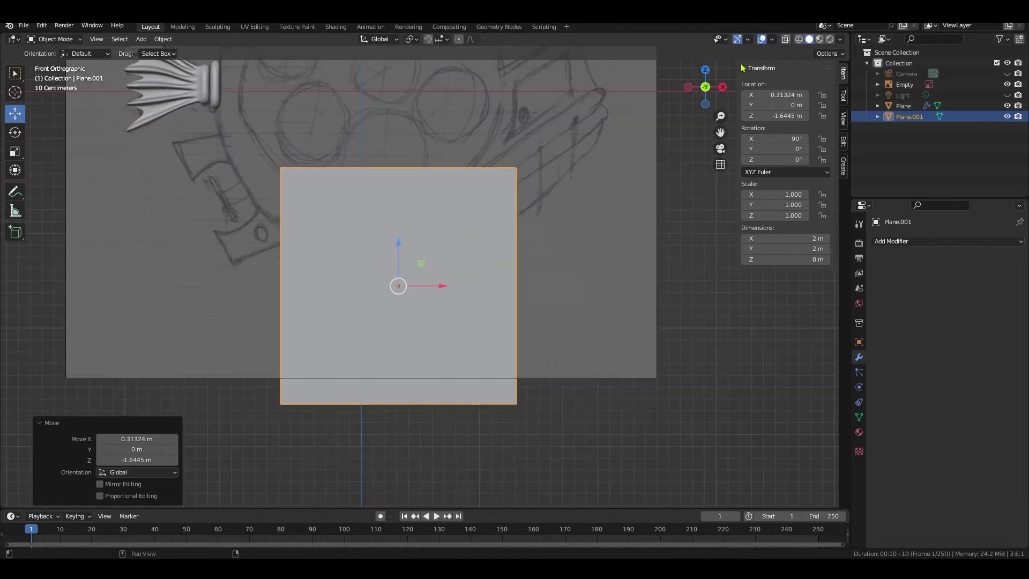
pyautogui.click(785, 41)
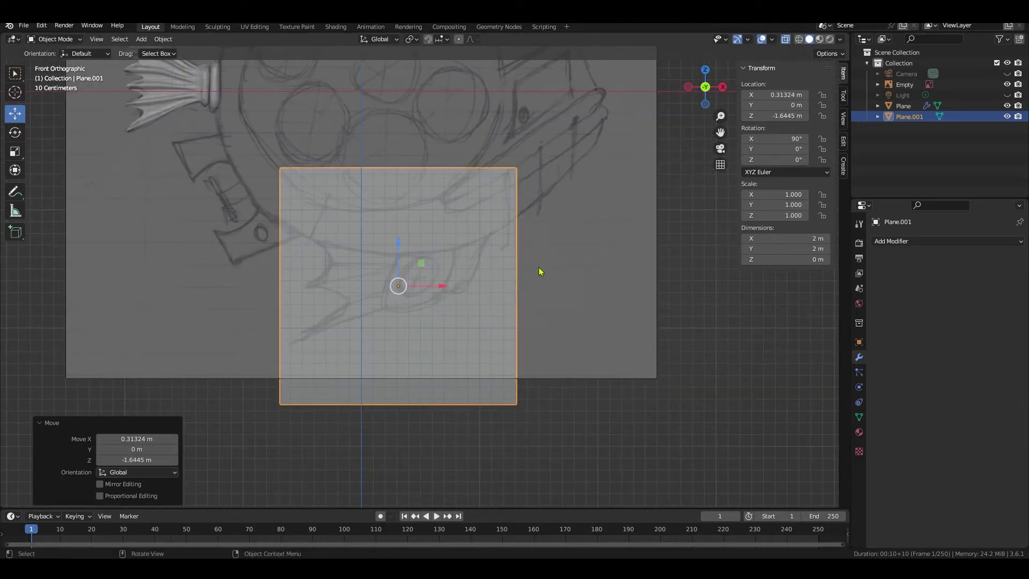
pyautogui.click(70, 39)
# - Enter Edit Mode in vertex select and pull the top-right corner onto the fin outline
pyautogui.click(59, 63)
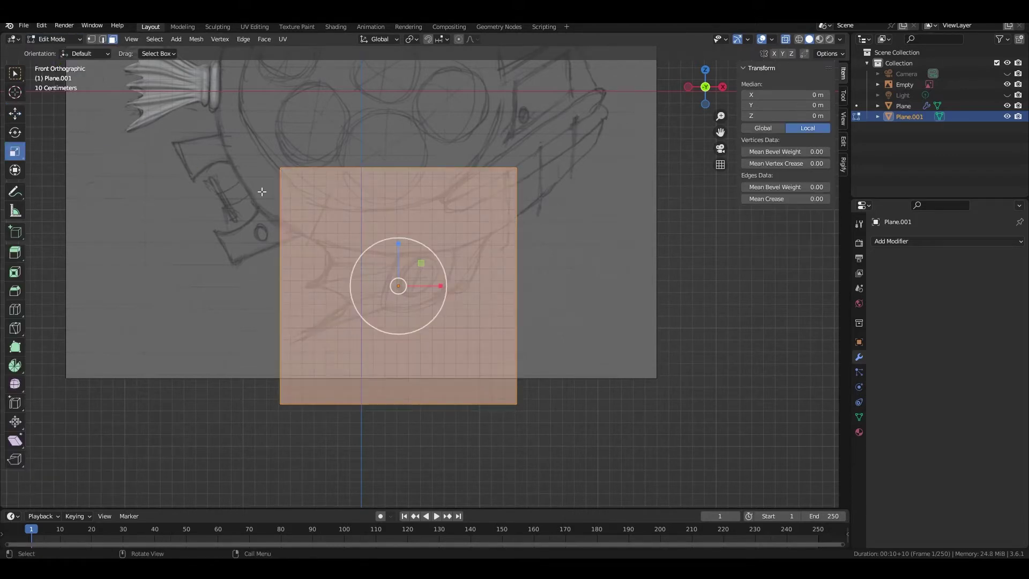
pyautogui.click(92, 40)
pyautogui.click(516, 168)
pyautogui.hotkey('shift', 'space')
pyautogui.press('g')
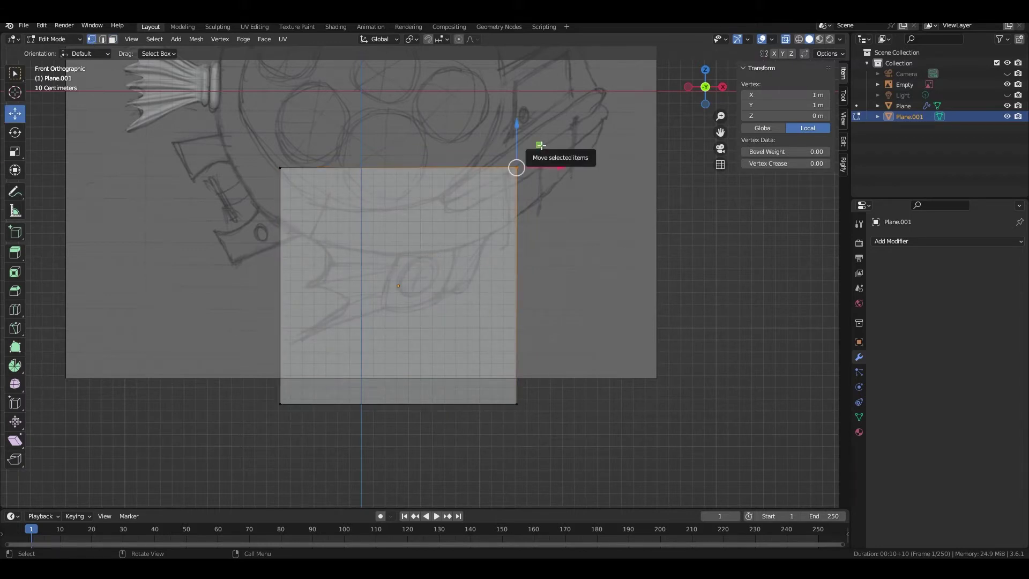
pyautogui.moveTo(540, 146); pyautogui.dragTo(516, 214)
# - Move the bottom-right, top-left and bottom-left corners onto the fin sketch's outline
pyautogui.moveTo(562, 429); pyautogui.dragTo(492, 269)
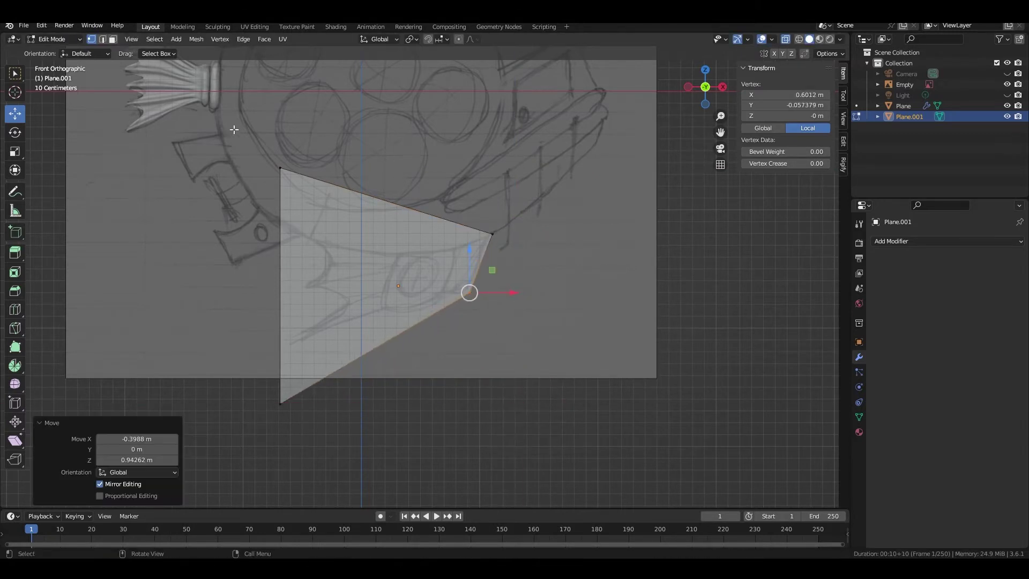
pyautogui.moveTo(234, 129); pyautogui.dragTo(311, 182)
pyautogui.moveTo(303, 146); pyautogui.dragTo(335, 216)
pyautogui.moveTo(225, 373); pyautogui.dragTo(324, 461)
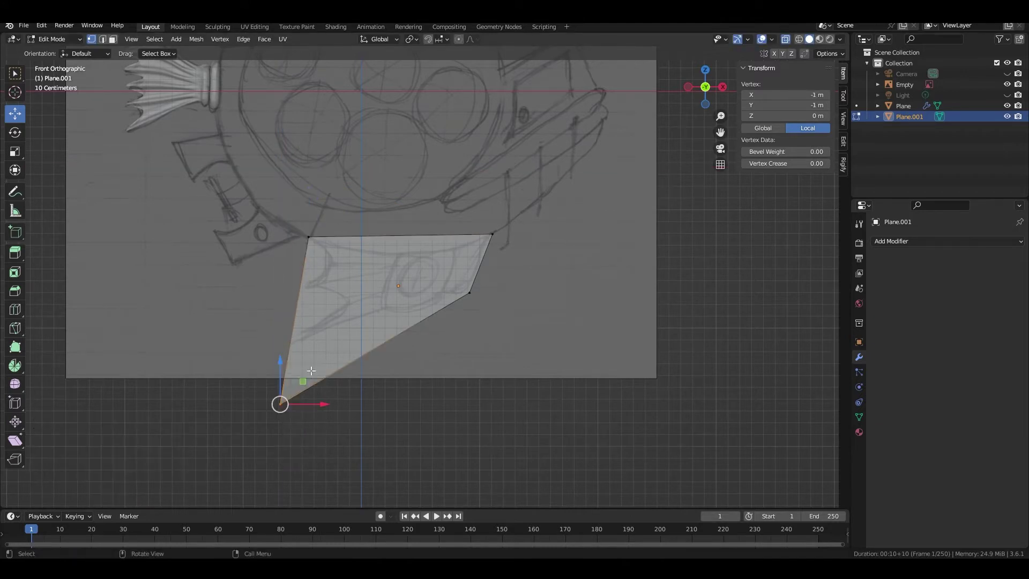
pyautogui.moveTo(312, 370); pyautogui.dragTo(313, 318)
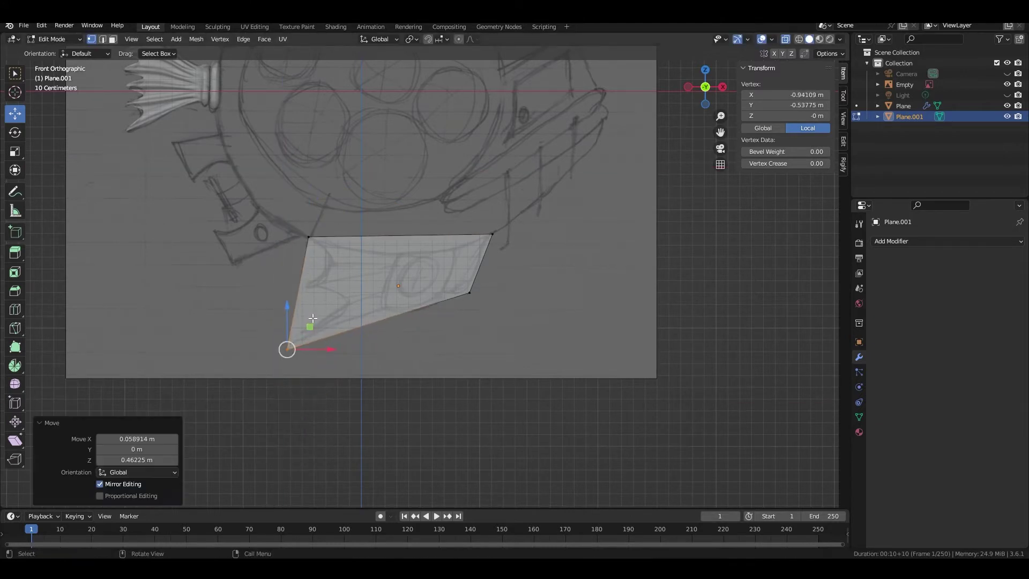
pyautogui.scroll(5, 398, 275)
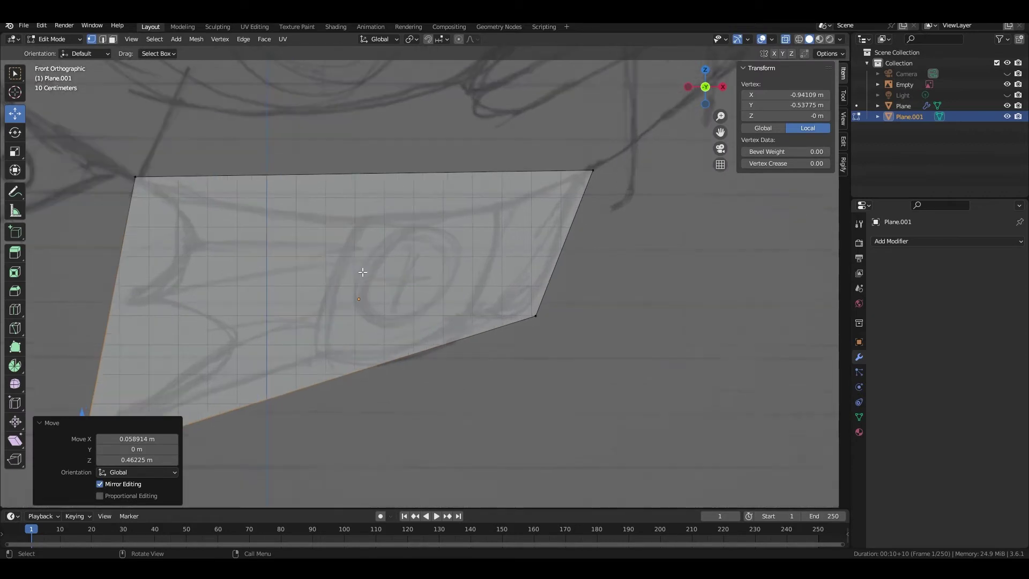
pyautogui.keyDown('shift'); pyautogui.moveTo(329, 278); pyautogui.dragTo(435, 213, button='middle'); pyautogui.keyUp('shift')
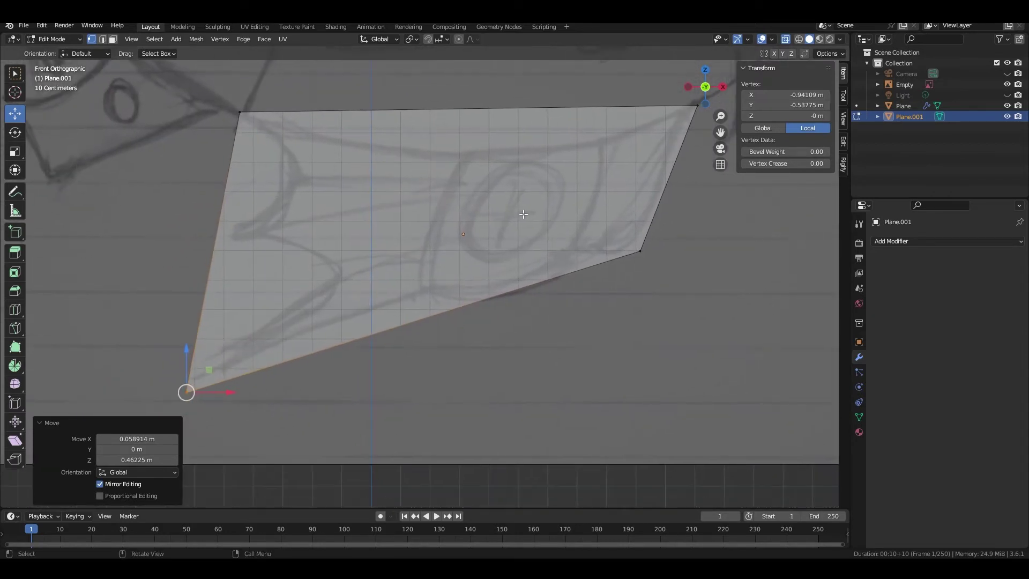
pyautogui.click(12, 312)
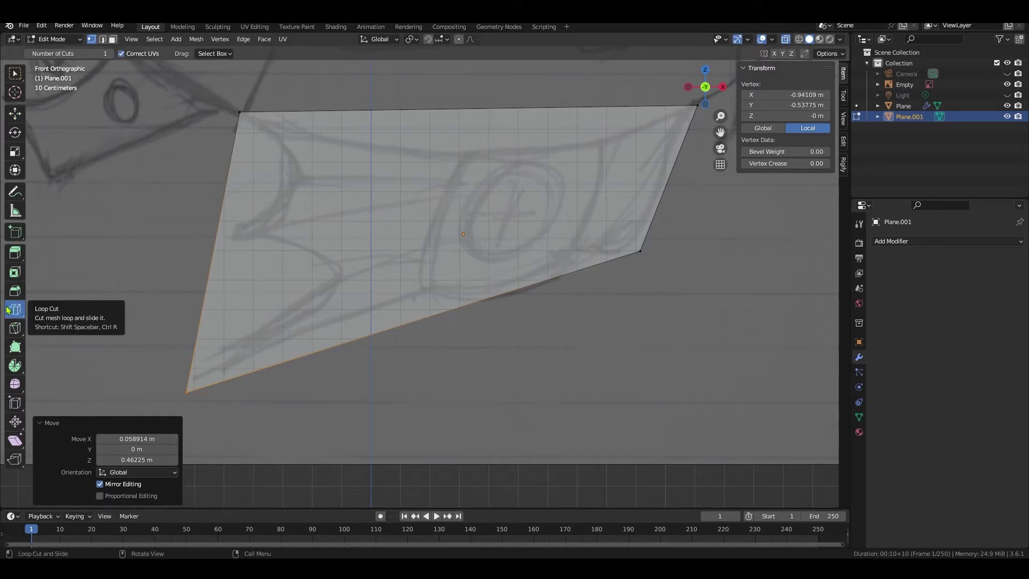
# - Add three vertical edge loops across the fin plane, sliding the first into place
pyautogui.click(112, 39)
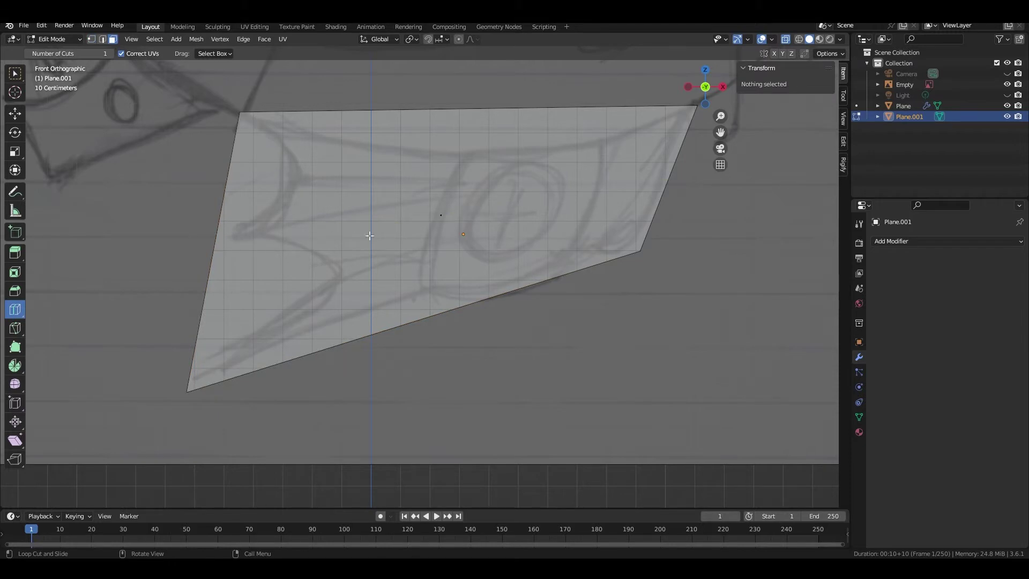
pyautogui.click(395, 335)
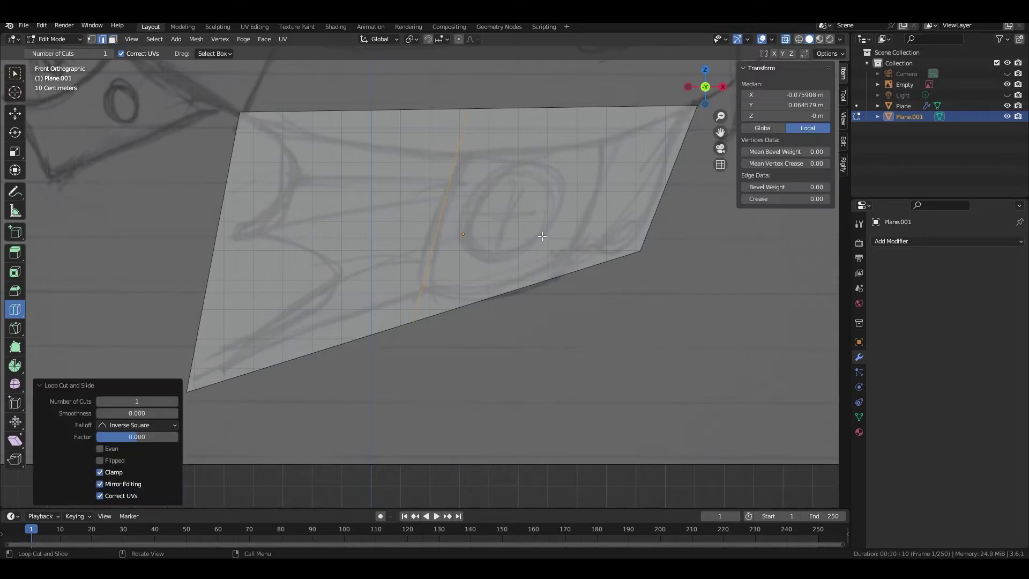
pyautogui.press('g')
pyautogui.press('g')
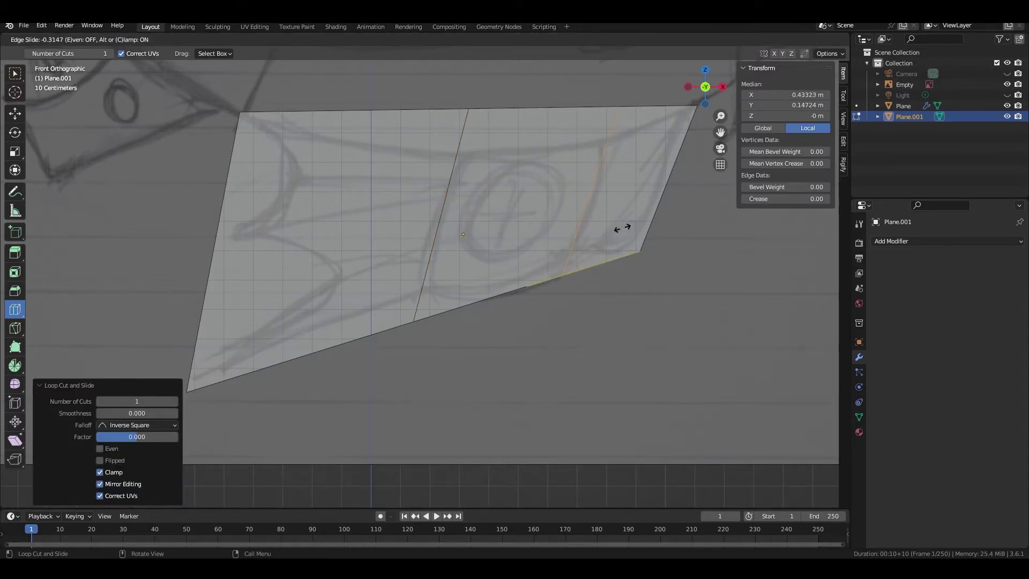
pyautogui.click(622, 228)
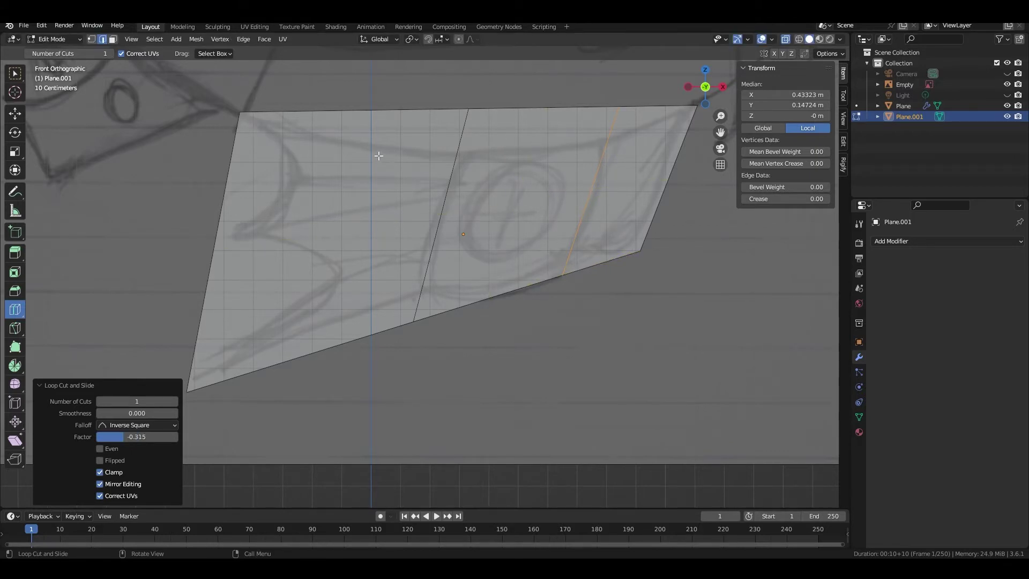
pyautogui.moveTo(321, 336); pyautogui.dragTo(380, 340)
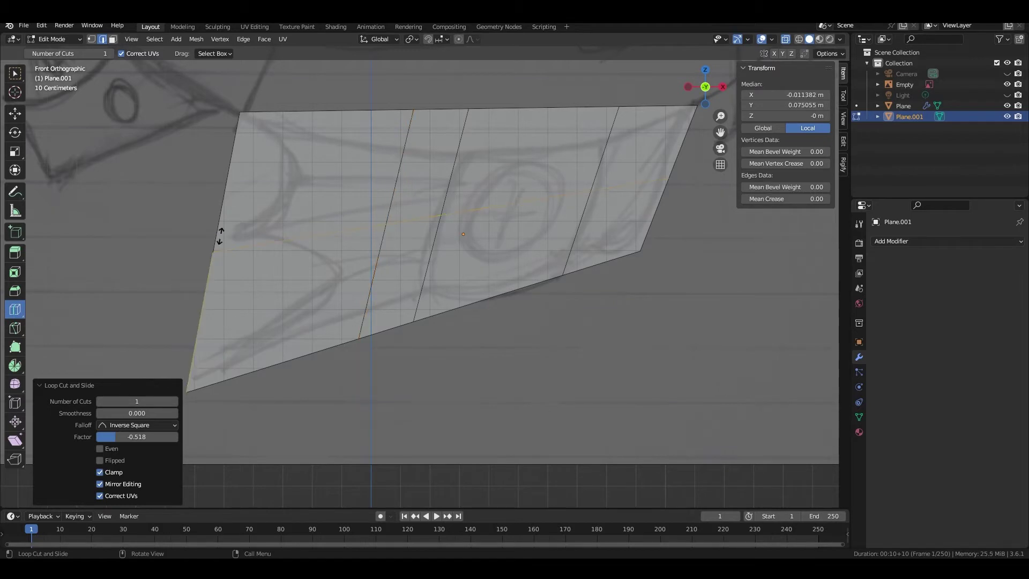
pyautogui.moveTo(219, 230); pyautogui.dragTo(224, 162)
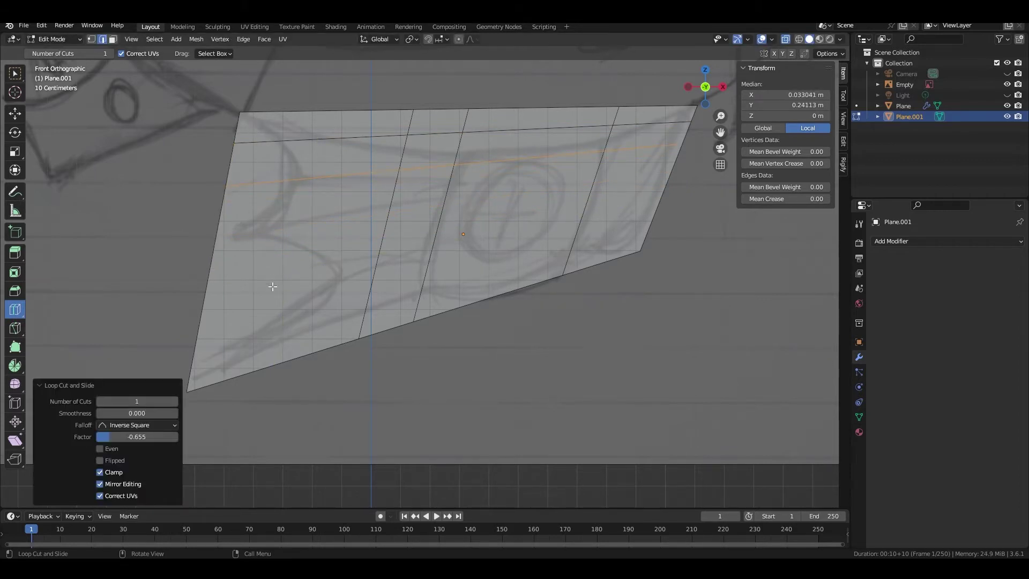
# - Add four horizontal edge loops across the fin from top to bottom
pyautogui.moveTo(198, 283); pyautogui.dragTo(229, 217)
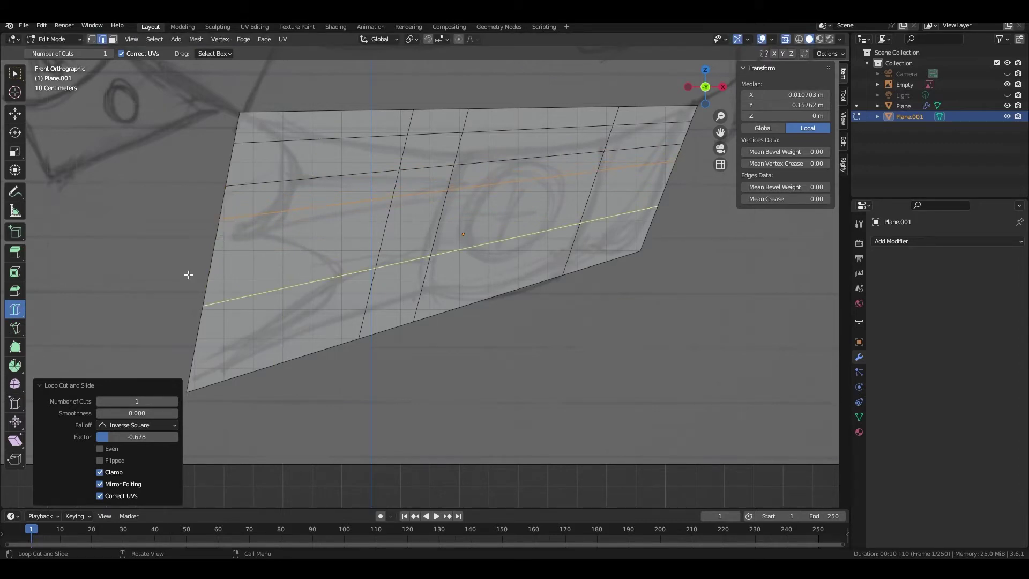
pyautogui.moveTo(188, 275); pyautogui.dragTo(192, 222)
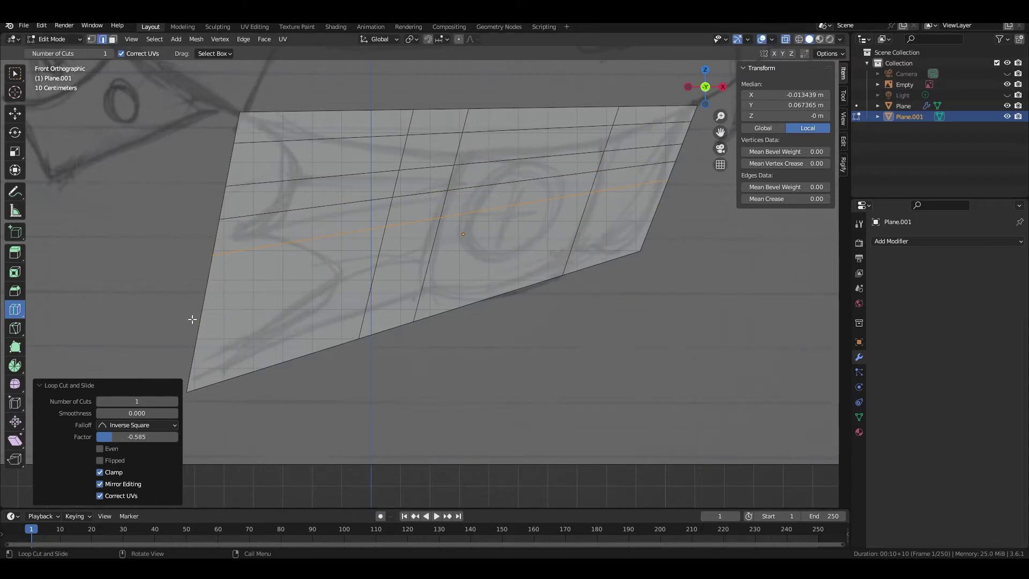
pyautogui.moveTo(350, 310); pyautogui.dragTo(358, 275)
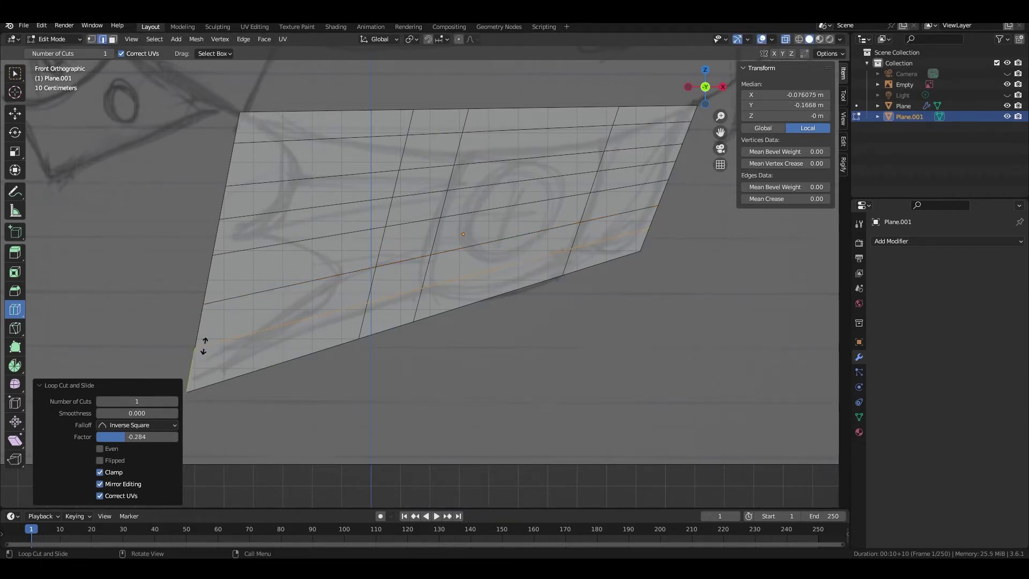
pyautogui.moveTo(207, 345); pyautogui.dragTo(208, 352)
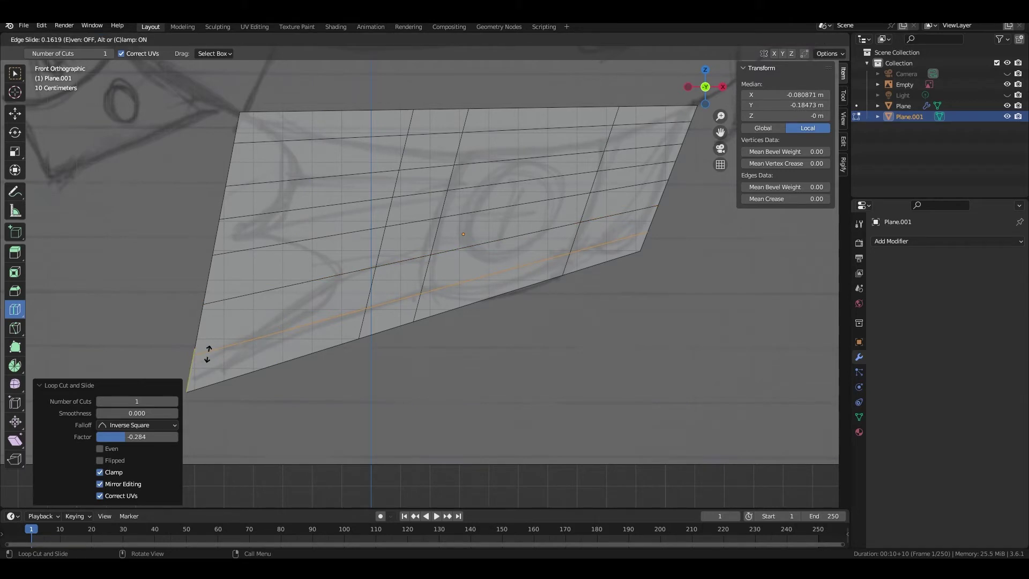
pyautogui.moveTo(208, 354); pyautogui.dragTo(208, 354)
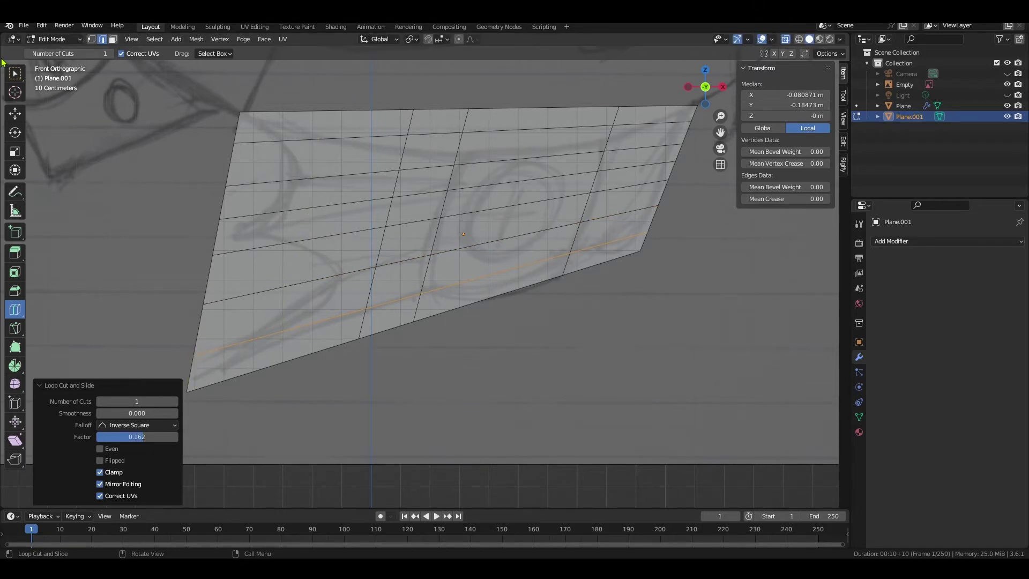
pyautogui.click(14, 73)
pyautogui.scroll(-1, 381, 272)
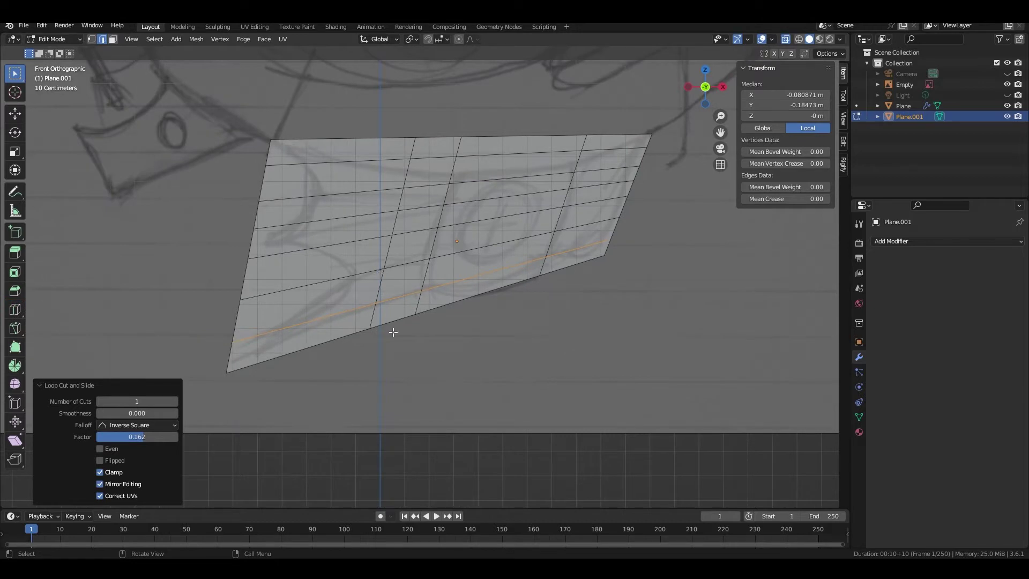
# - Add a Subdivision Surface modifier and pull two left-edge vertices inward to form notches
pyautogui.click(902, 241)
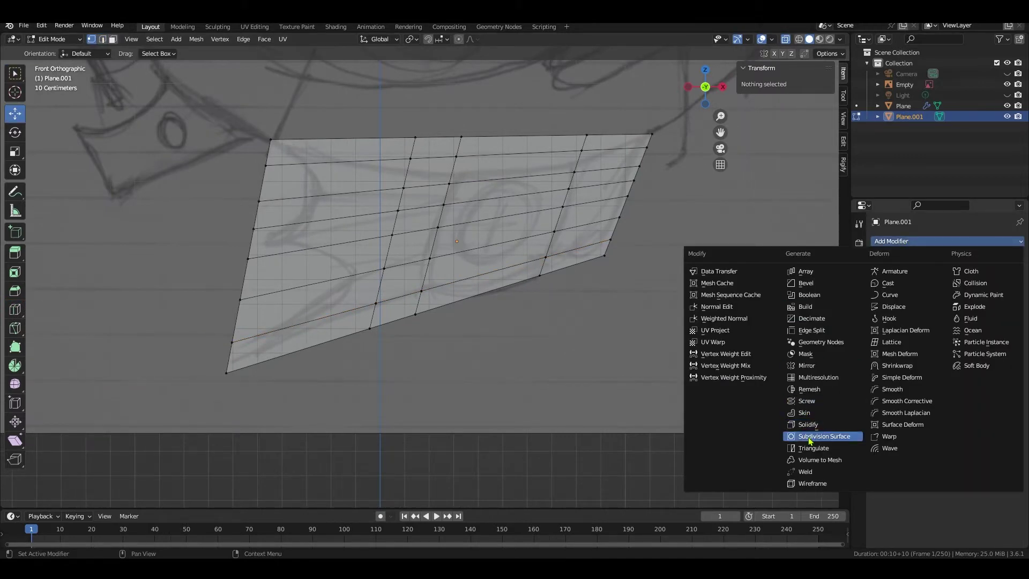
pyautogui.click(809, 437)
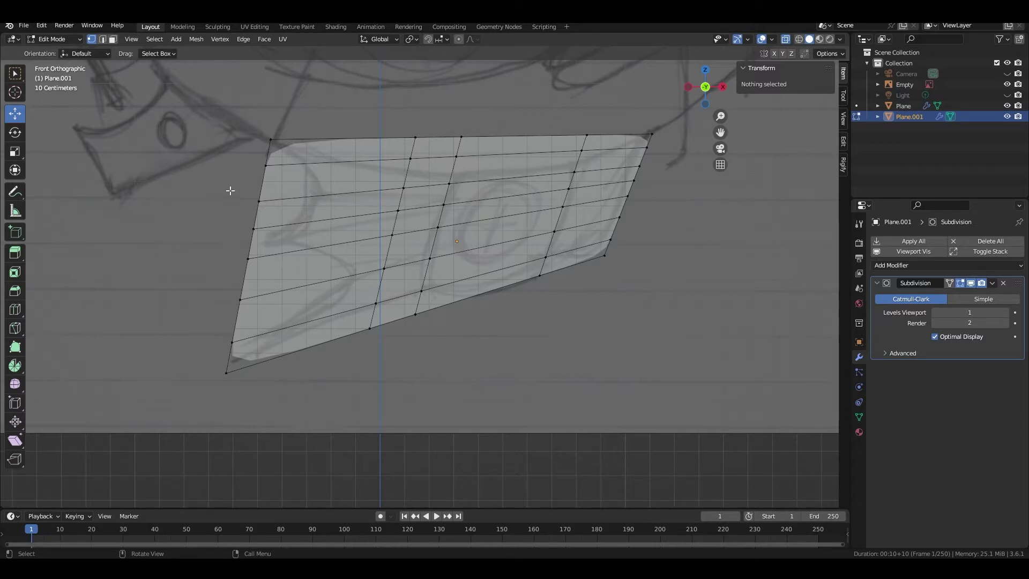
pyautogui.click(259, 201)
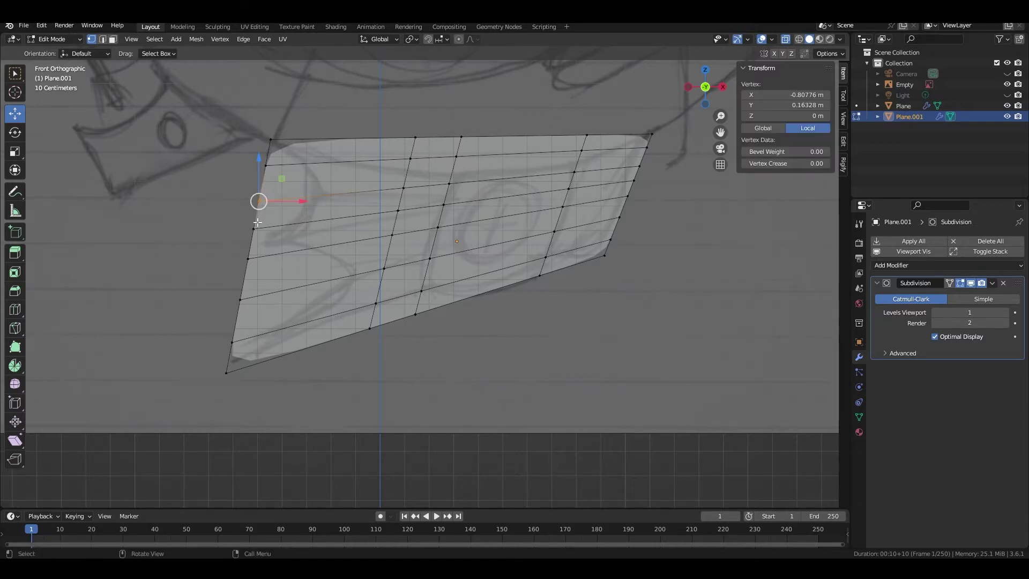
pyautogui.moveTo(303, 200); pyautogui.dragTo(395, 187)
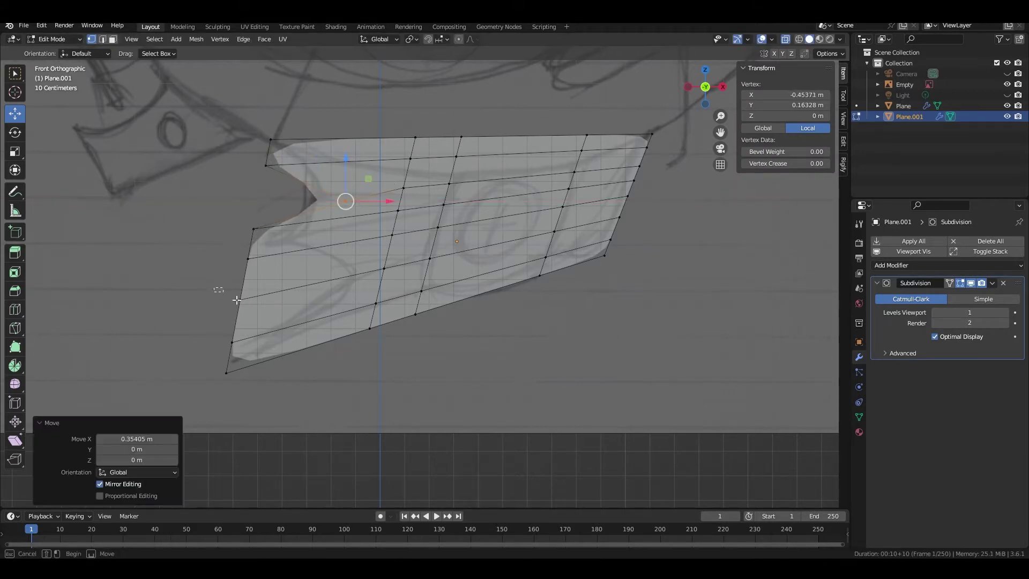
pyautogui.click(239, 296)
pyautogui.moveTo(270, 276); pyautogui.dragTo(412, 239)
# - Reposition four vertices along the lower notch and inner cage to even out the grid
pyautogui.click(419, 367)
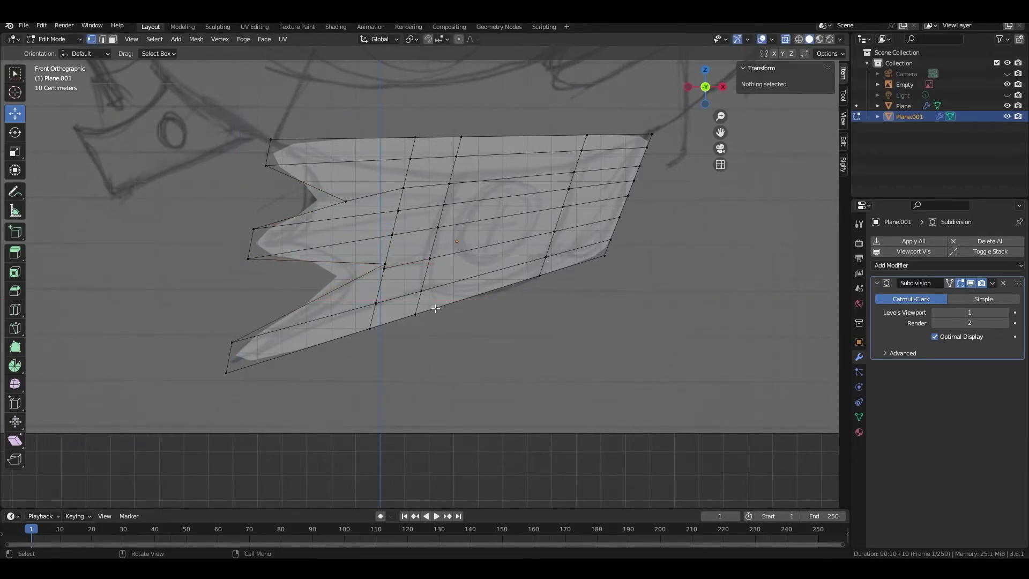
pyautogui.scroll(-2, 435, 308)
pyautogui.scroll(5, 432, 305)
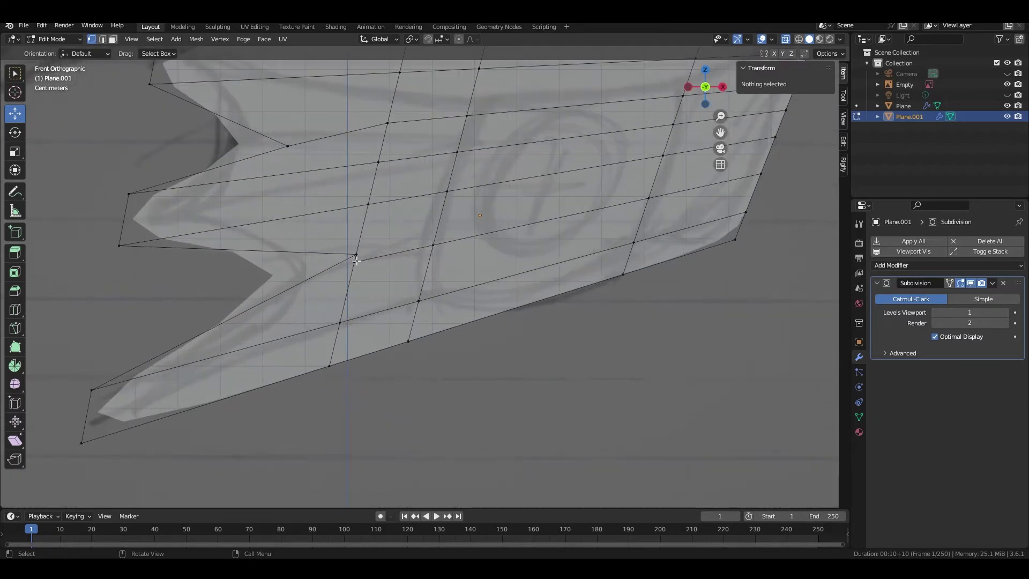
pyautogui.click(354, 261)
pyautogui.moveTo(382, 238); pyautogui.dragTo(416, 228)
pyautogui.click(340, 322)
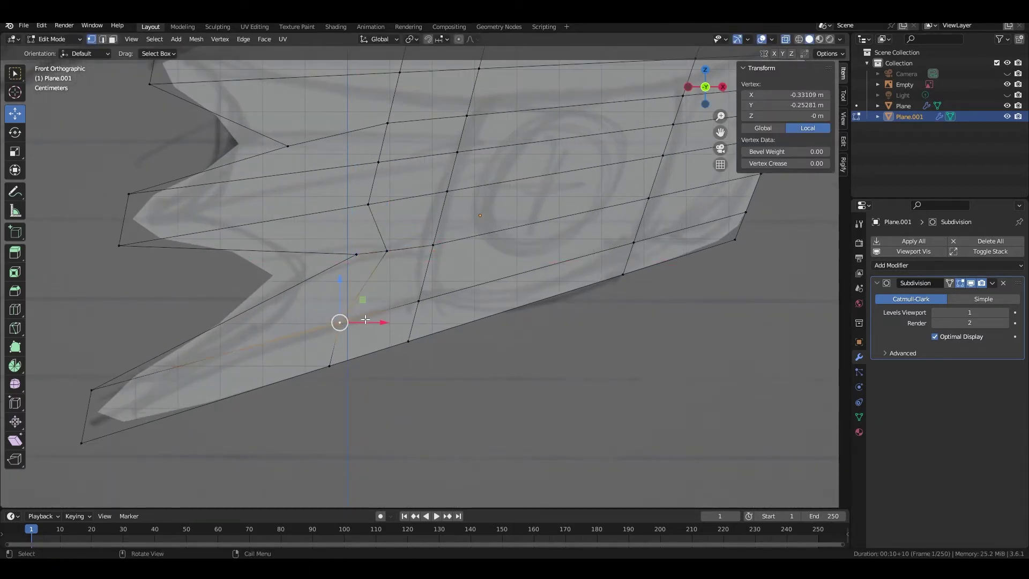
pyautogui.moveTo(366, 301); pyautogui.dragTo(390, 291)
pyautogui.click(369, 206)
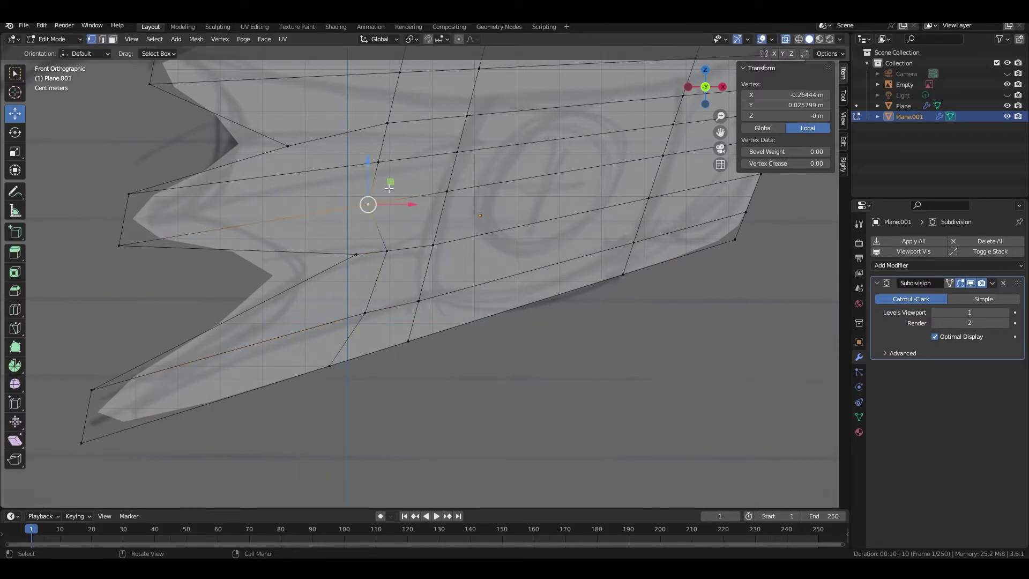
pyautogui.moveTo(388, 184); pyautogui.dragTo(407, 184)
pyautogui.scroll(-2, 396, 228)
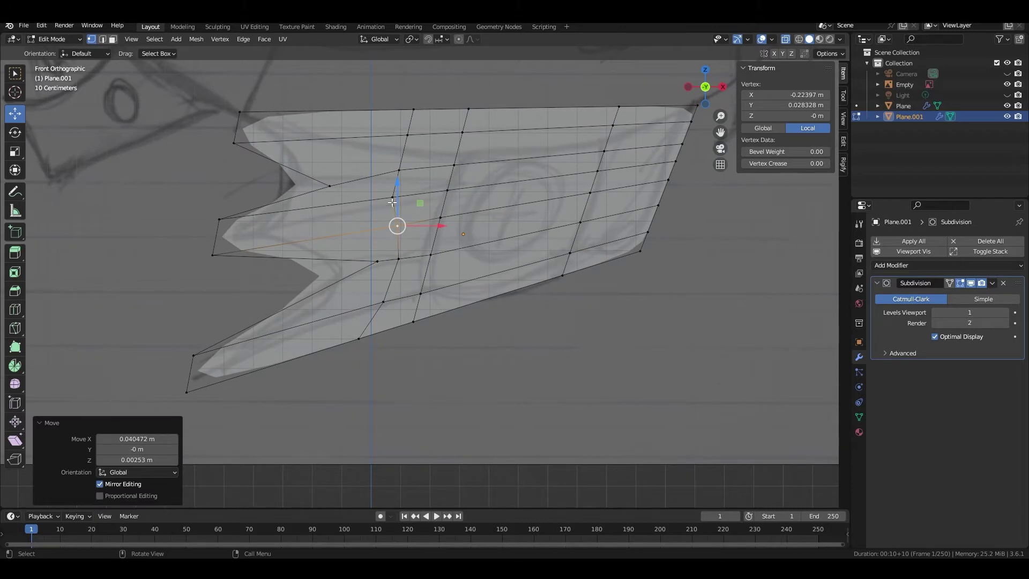
pyautogui.click(393, 198)
pyautogui.moveTo(415, 173); pyautogui.dragTo(425, 177)
pyautogui.click(394, 86)
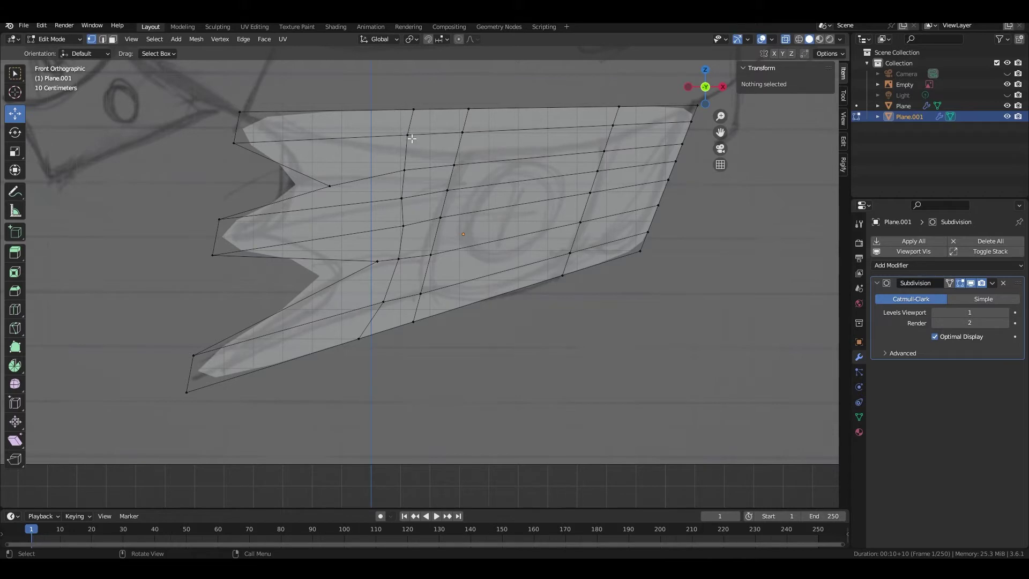
# - Lower the fin's top row of vertices to curve its upper edge
pyautogui.moveTo(391, 85); pyautogui.dragTo(632, 134)
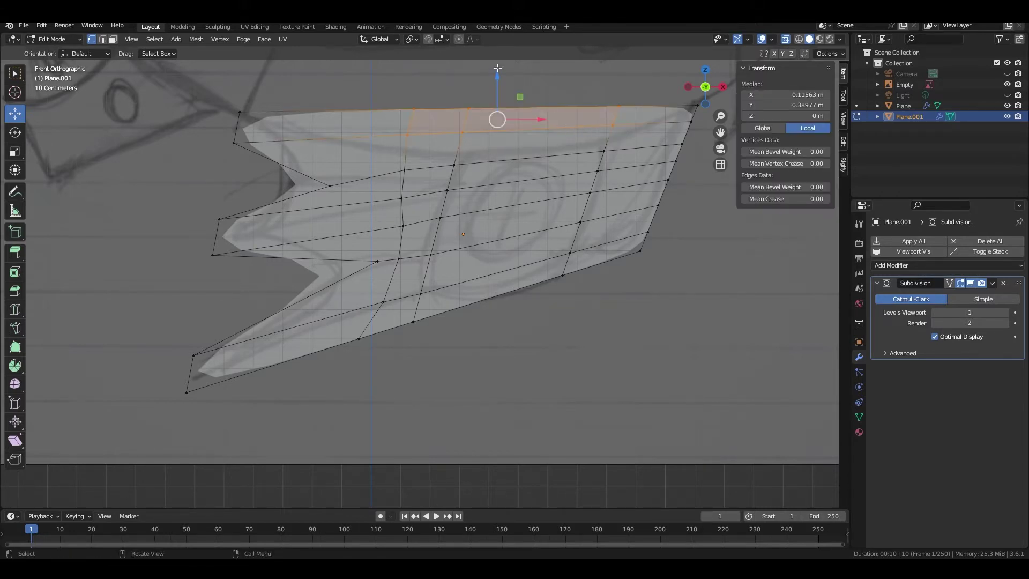
pyautogui.moveTo(497, 68); pyautogui.dragTo(504, 94)
pyautogui.hotkey('alt', 'a')
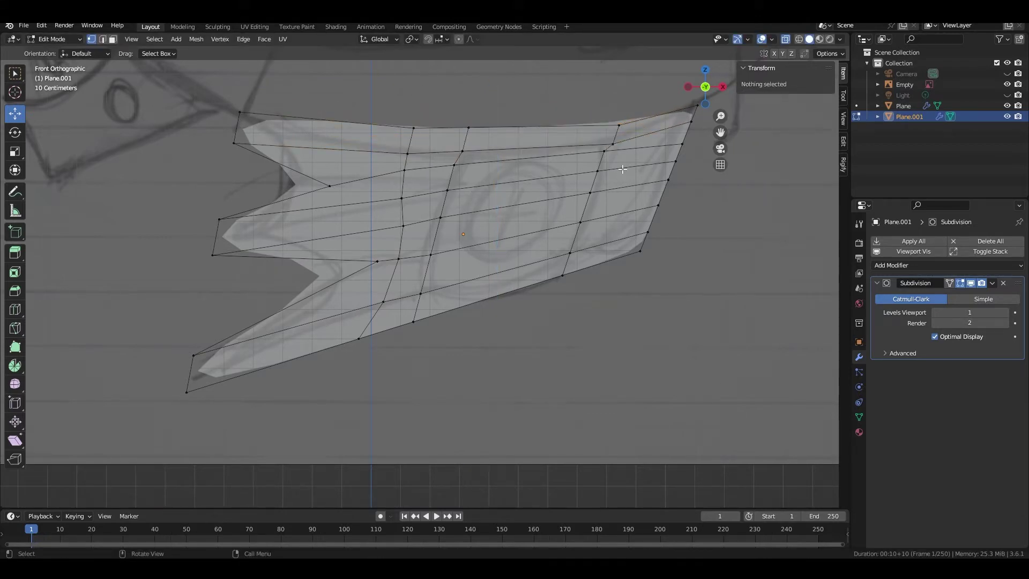
pyautogui.click(605, 152)
pyautogui.hotkey('ctrl', 'z')
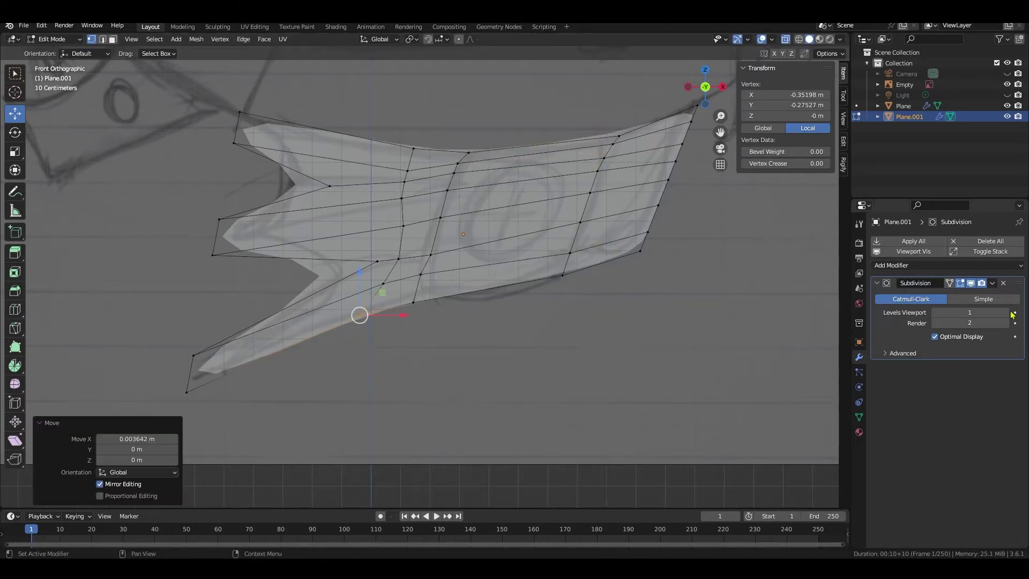
# - Set the Subdivision modifier's viewport levels to 3
pyautogui.click(1006, 313)
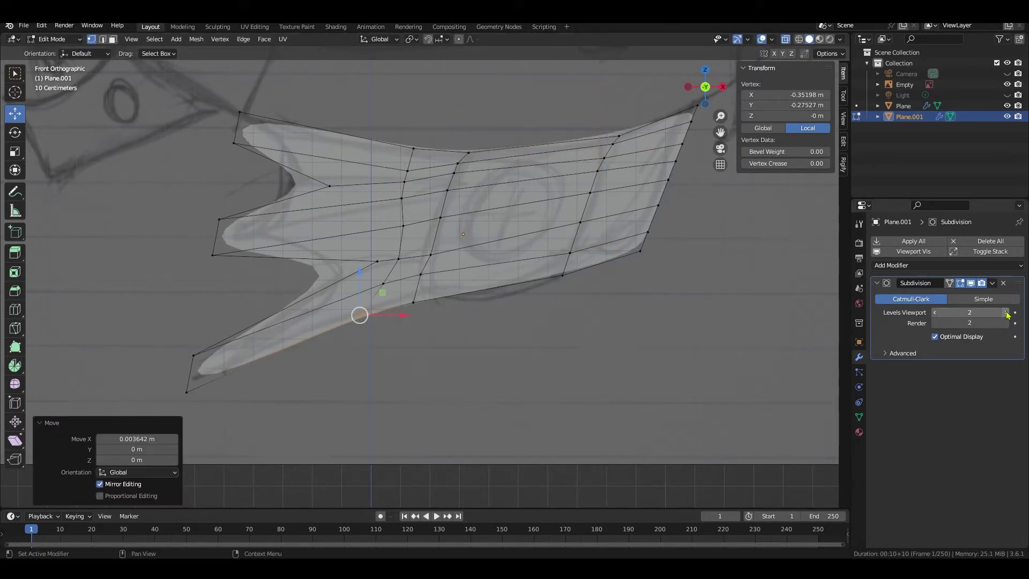
pyautogui.click(1006, 313)
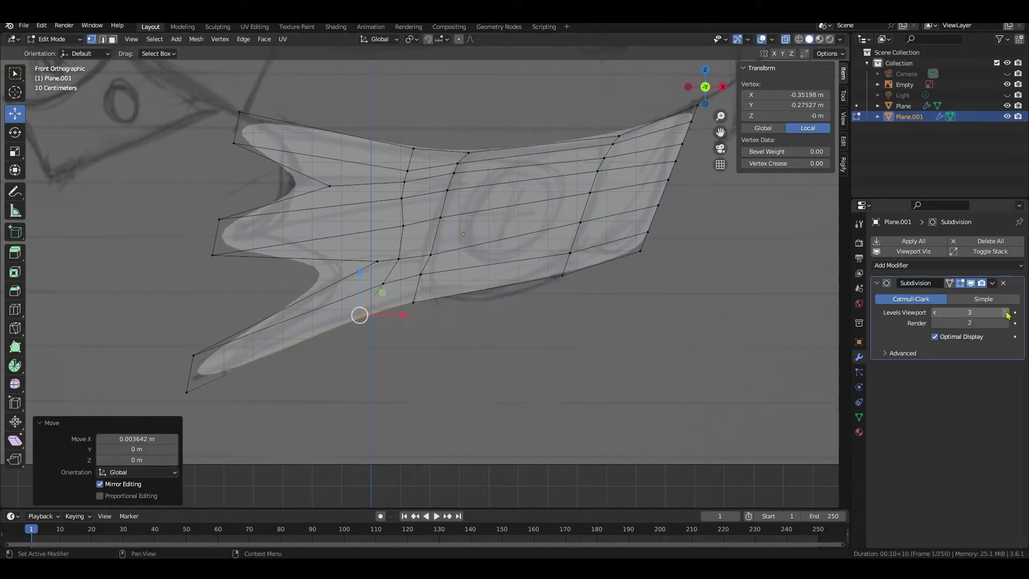
pyautogui.click(539, 380)
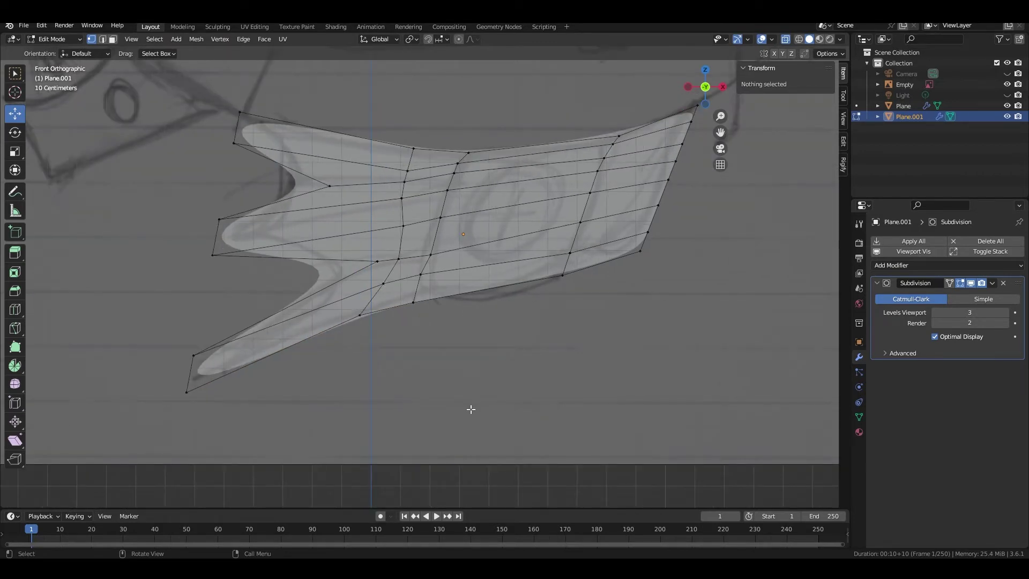
pyautogui.hotkey('ctrl', 'z')
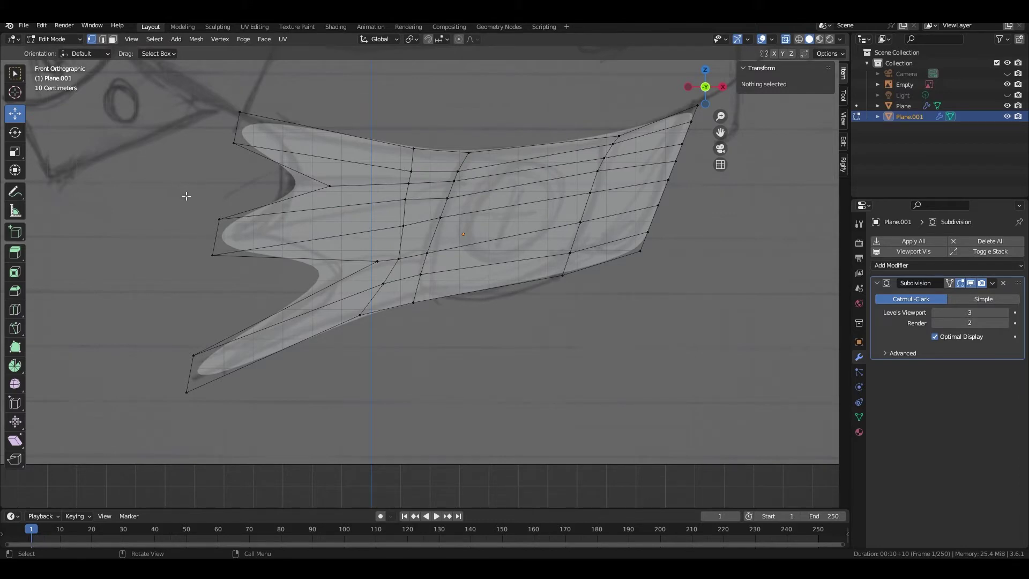
# - Scale the middle-left and bottom-left tips along Z into thin points
pyautogui.click(15, 152)
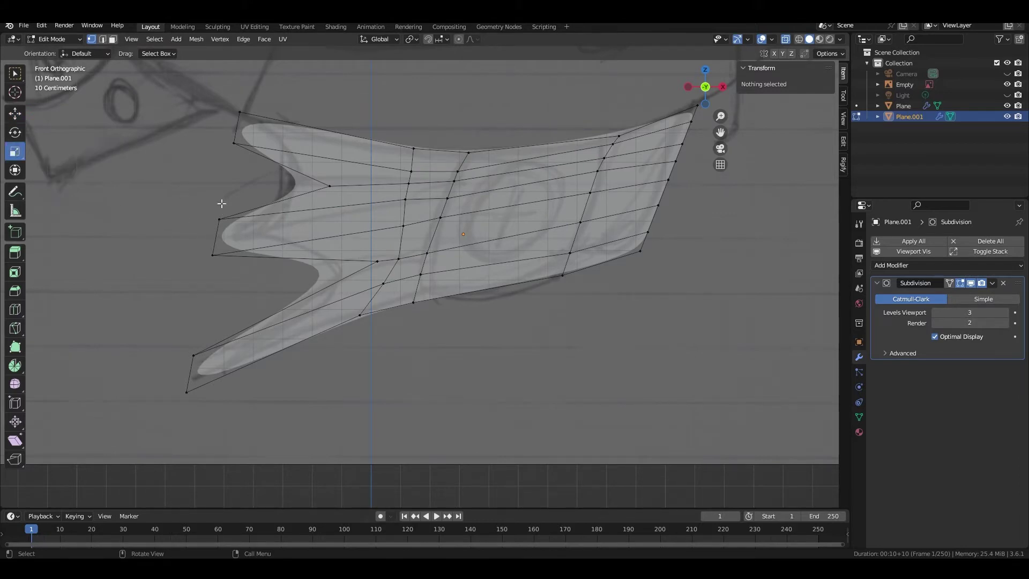
pyautogui.moveTo(173, 184); pyautogui.dragTo(231, 280)
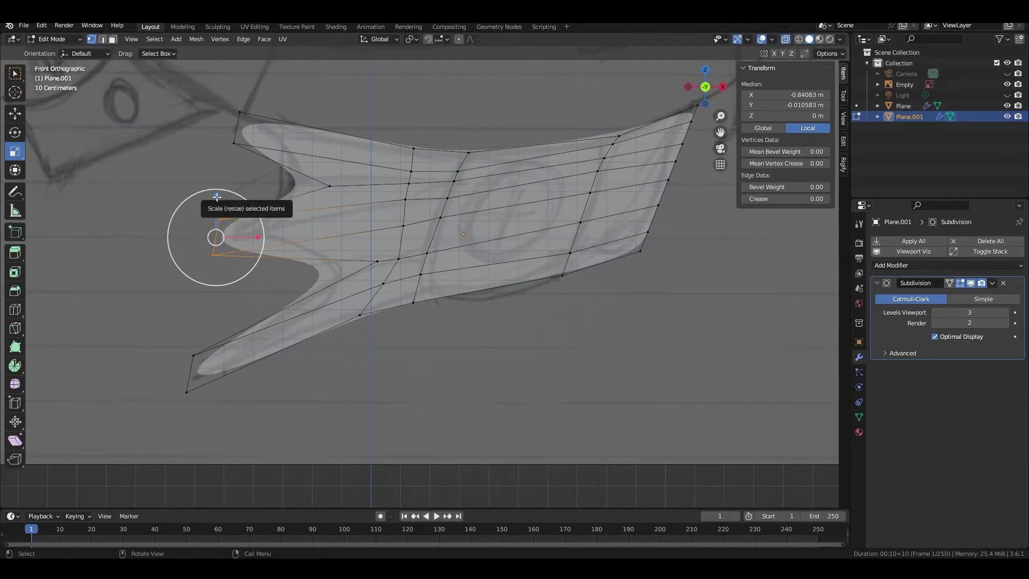
pyautogui.moveTo(217, 197); pyautogui.dragTo(220, 228)
pyautogui.moveTo(159, 328); pyautogui.dragTo(214, 426)
pyautogui.moveTo(189, 329); pyautogui.dragTo(197, 350)
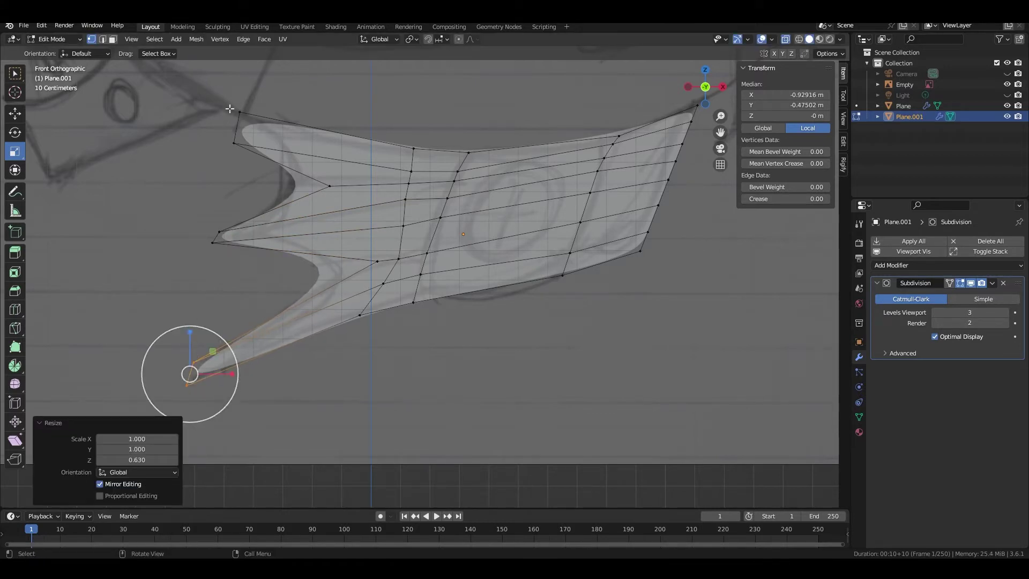
# - Raise the top-left tip vertex about 0.082 m and select the top-centre face
pyautogui.click(15, 113)
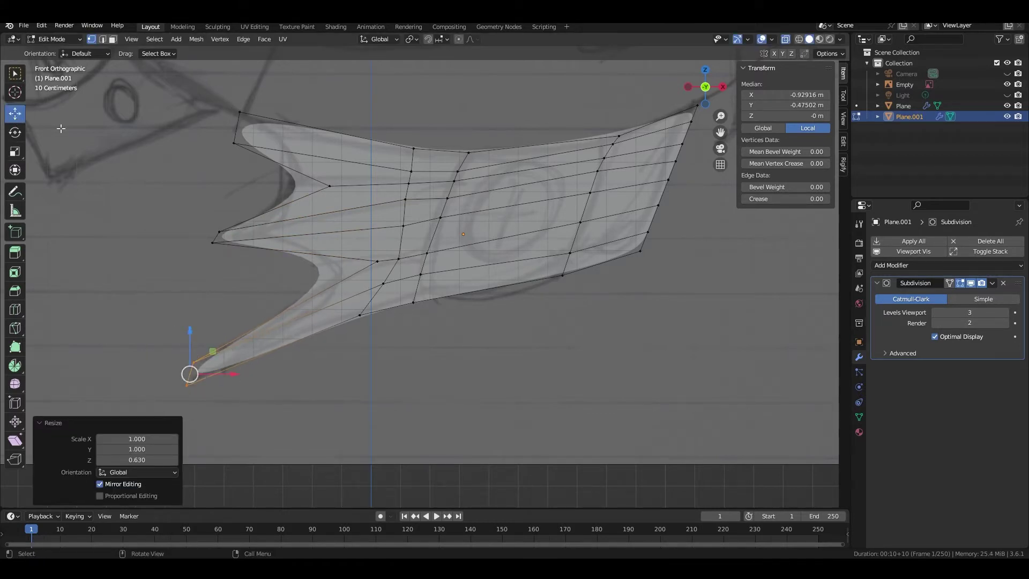
pyautogui.click(233, 146)
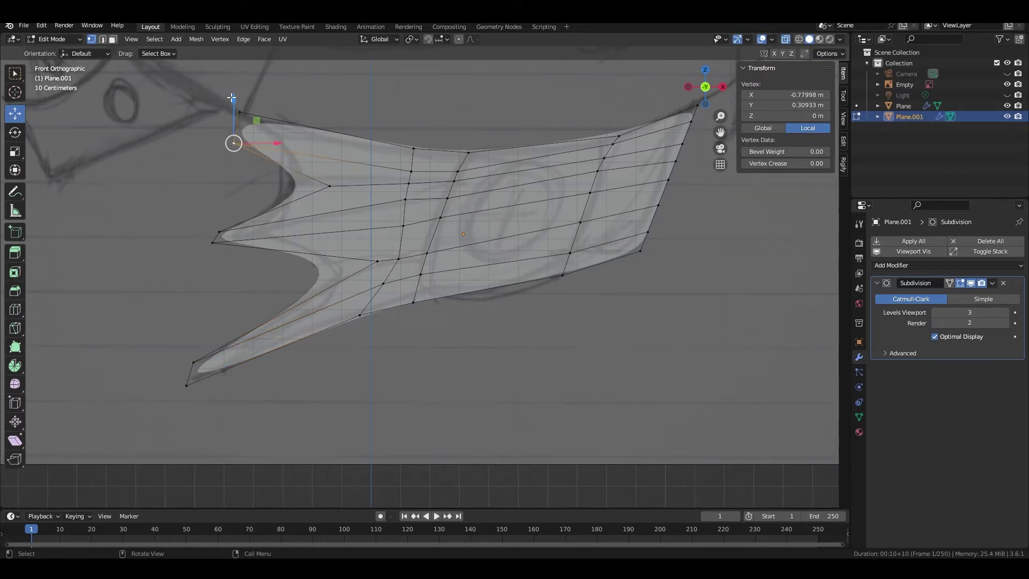
pyautogui.moveTo(232, 98); pyautogui.dragTo(225, 75)
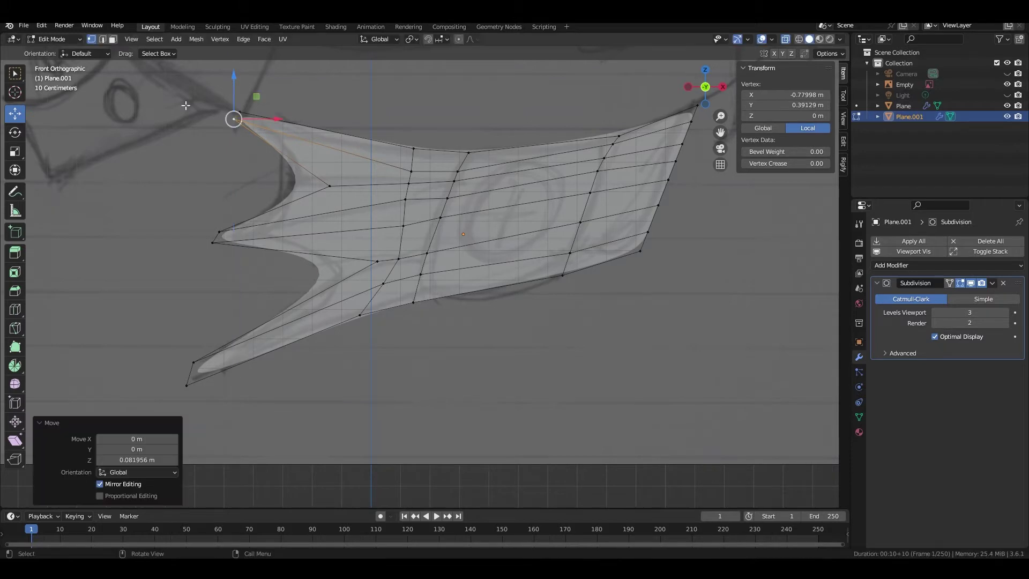
pyautogui.click(155, 231)
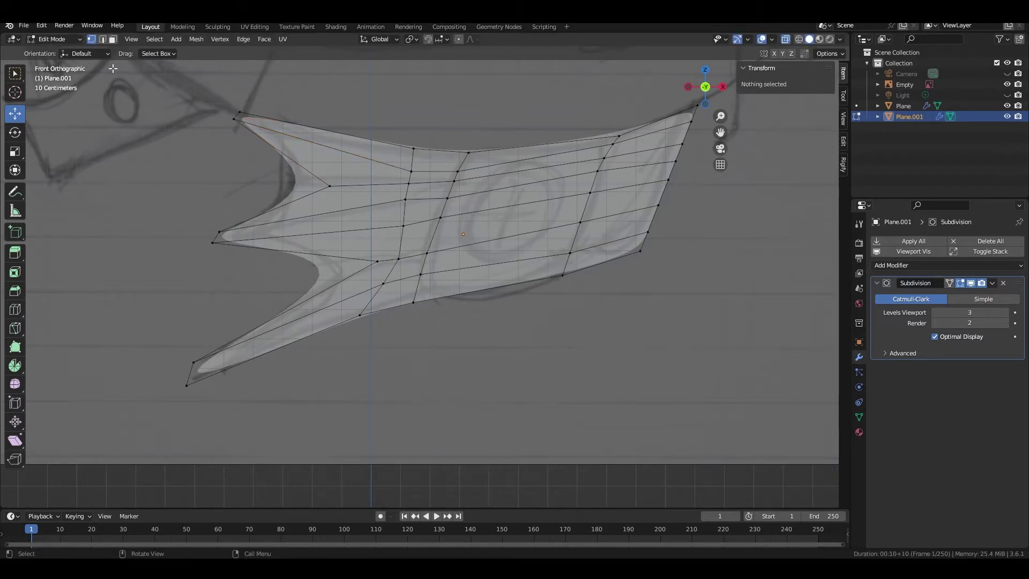
pyautogui.click(113, 39)
pyautogui.click(438, 160)
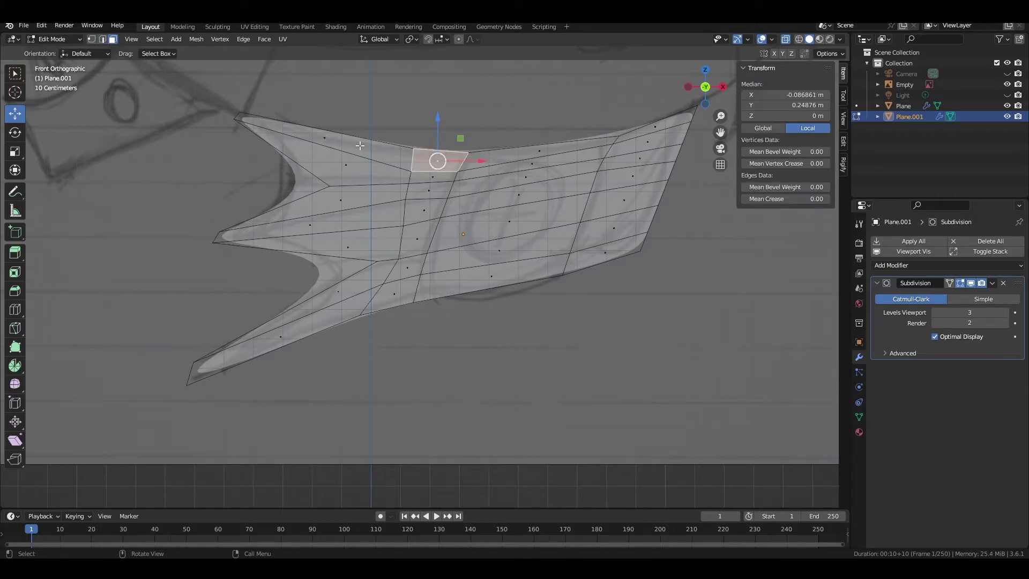
# - Turn off X-ray and add the faces along the fin's three prong strips to the selection
pyautogui.click(787, 39)
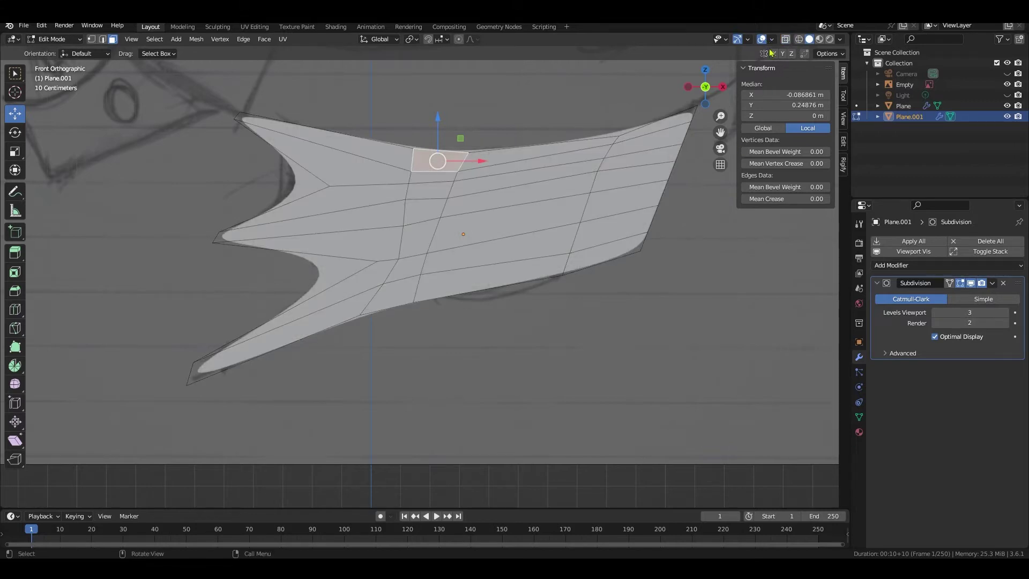
pyautogui.keyDown('shift'); pyautogui.click(384, 153); pyautogui.keyUp('shift')
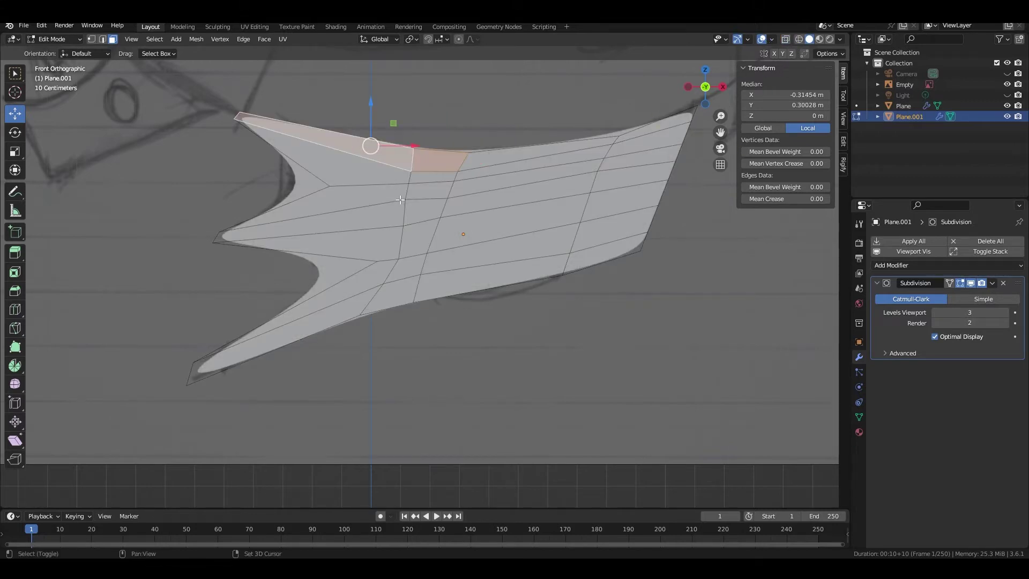
pyautogui.keyDown('shift'); pyautogui.click(428, 212); pyautogui.keyUp('shift')
pyautogui.keyDown('shift'); pyautogui.click(373, 224); pyautogui.keyUp('shift')
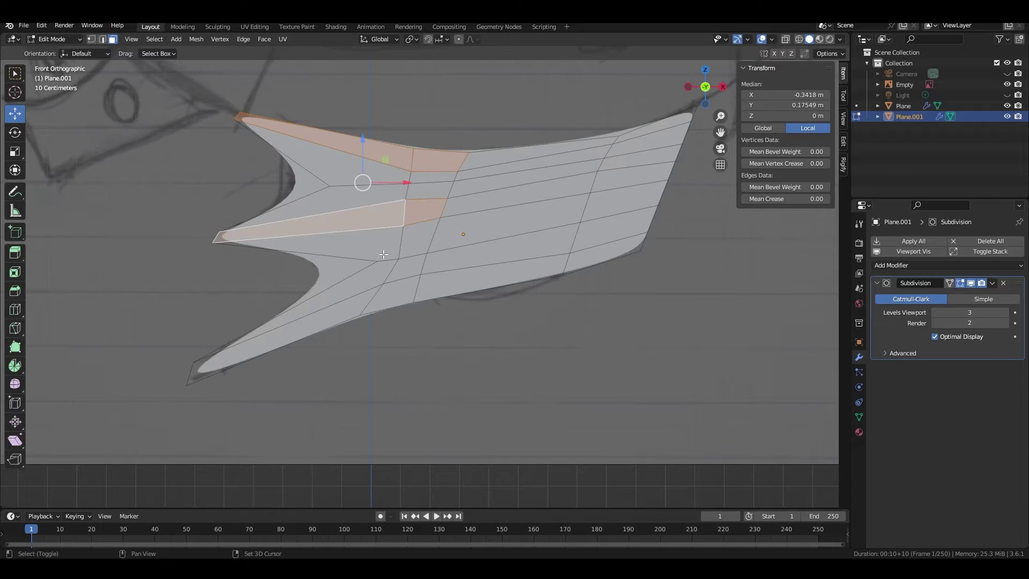
pyautogui.keyDown('shift'); pyautogui.click(397, 290); pyautogui.keyUp('shift')
pyautogui.keyDown('shift'); pyautogui.click(326, 325); pyautogui.keyUp('shift')
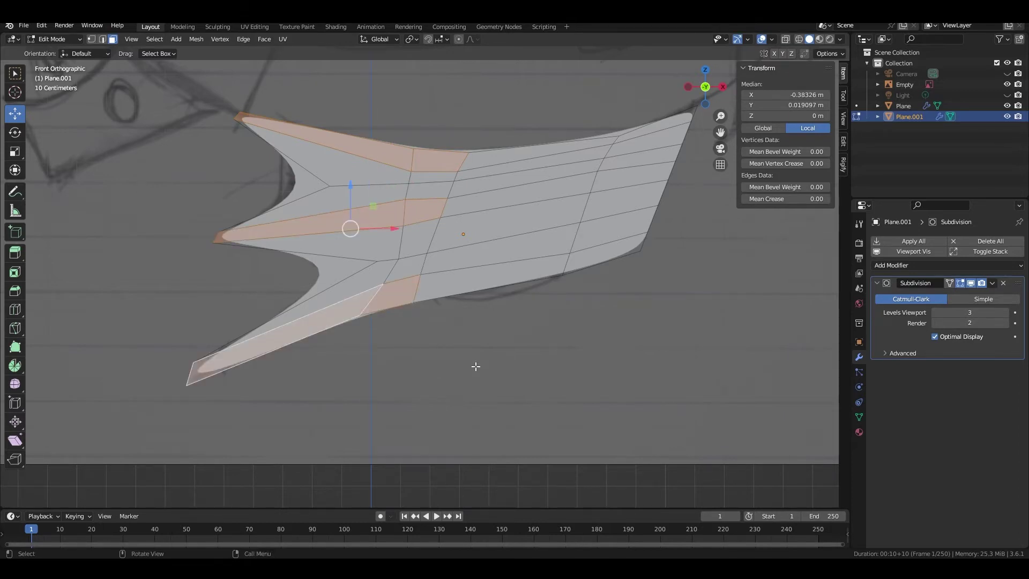
# - Extrude the selected strips -0.1 along Y to form raised ridges
pyautogui.press('e')
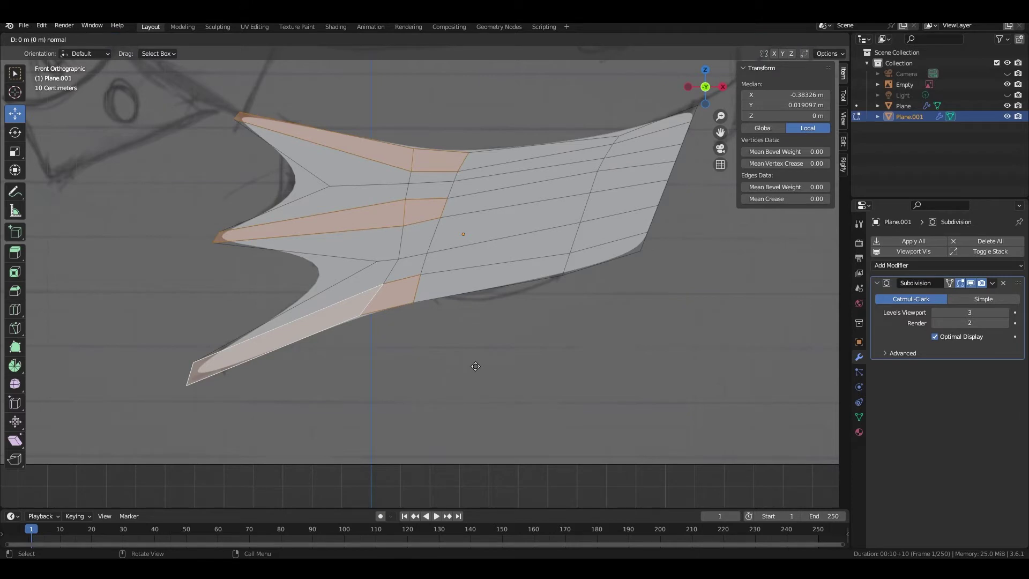
pyautogui.press('y')
pyautogui.write('-0.1')
pyautogui.press('Return')
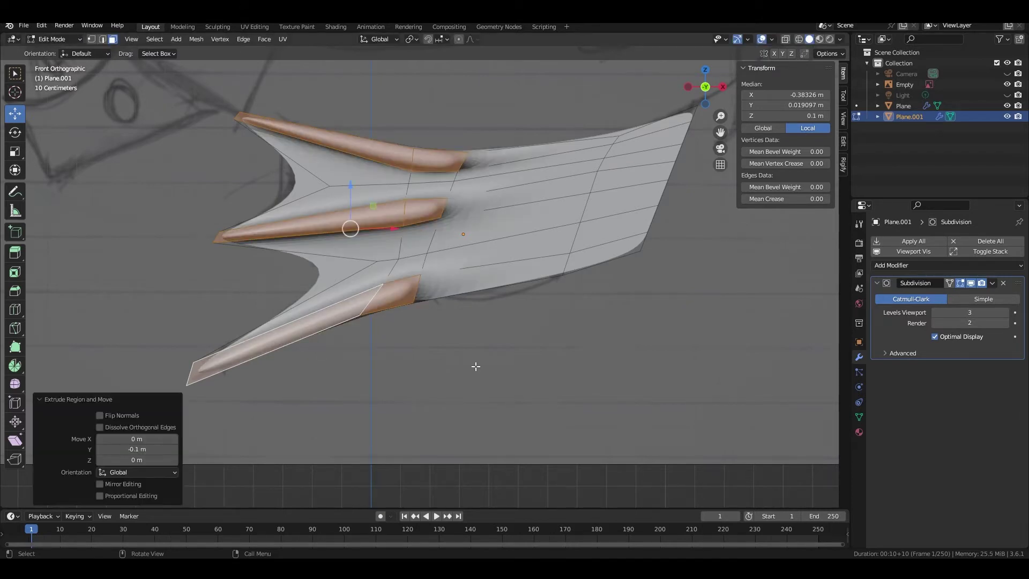
pyautogui.press('KP_5')
pyautogui.moveTo(498, 309); pyautogui.dragTo(508, 265, button='middle')
pyautogui.hotkey('alt', 'a')
pyautogui.scroll(3, 508, 265)
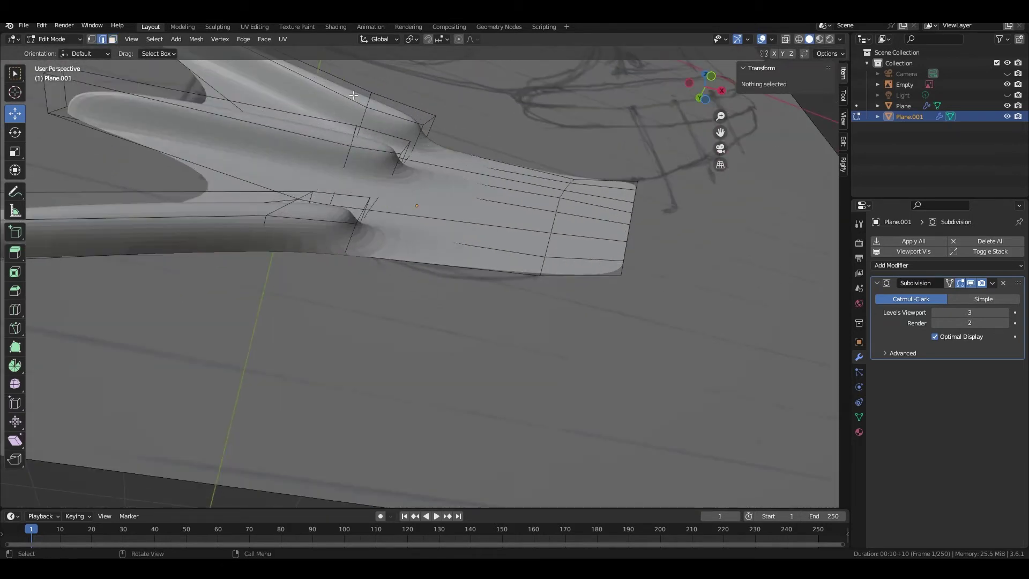
# - Pull three ridge-end vertices back 0.062444 m along Y in bottom orthographic view
pyautogui.click(370, 104)
pyautogui.keyDown('shift'); pyautogui.click(355, 138); pyautogui.keyUp('shift')
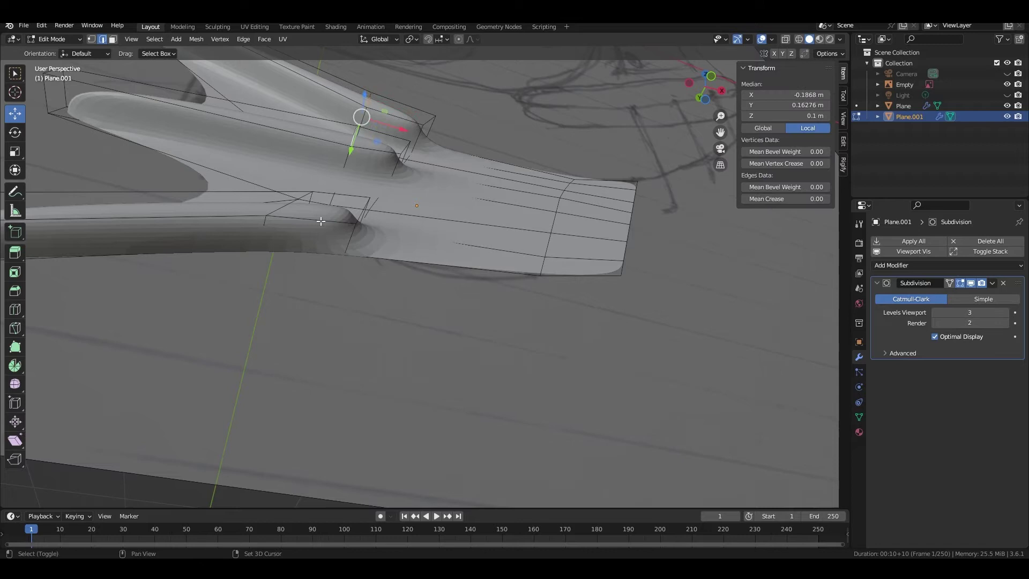
pyautogui.keyDown('shift'); pyautogui.click(287, 205); pyautogui.keyUp('shift')
pyautogui.press('ctrl+KP_7')
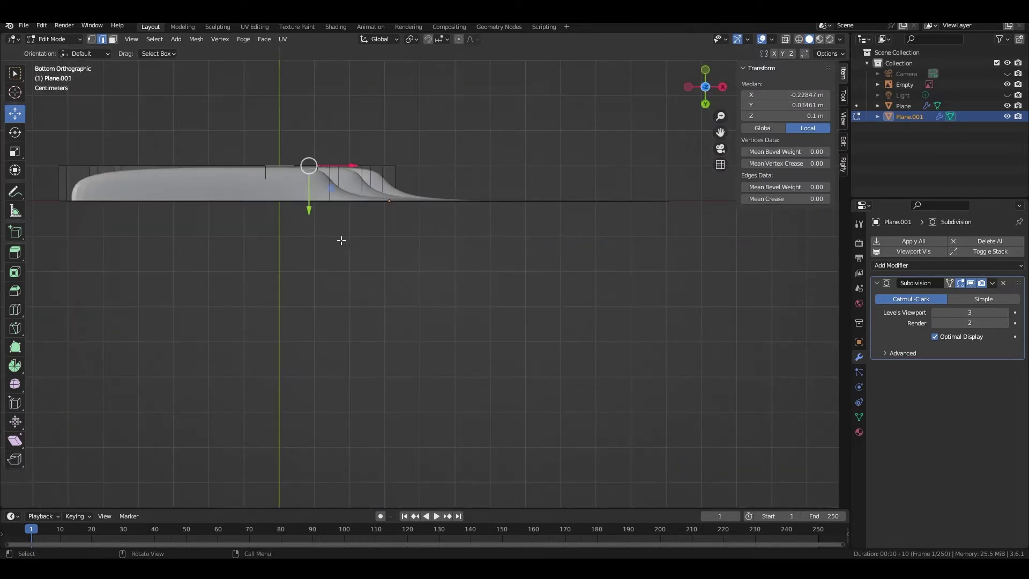
pyautogui.moveTo(309, 212); pyautogui.dragTo(314, 237)
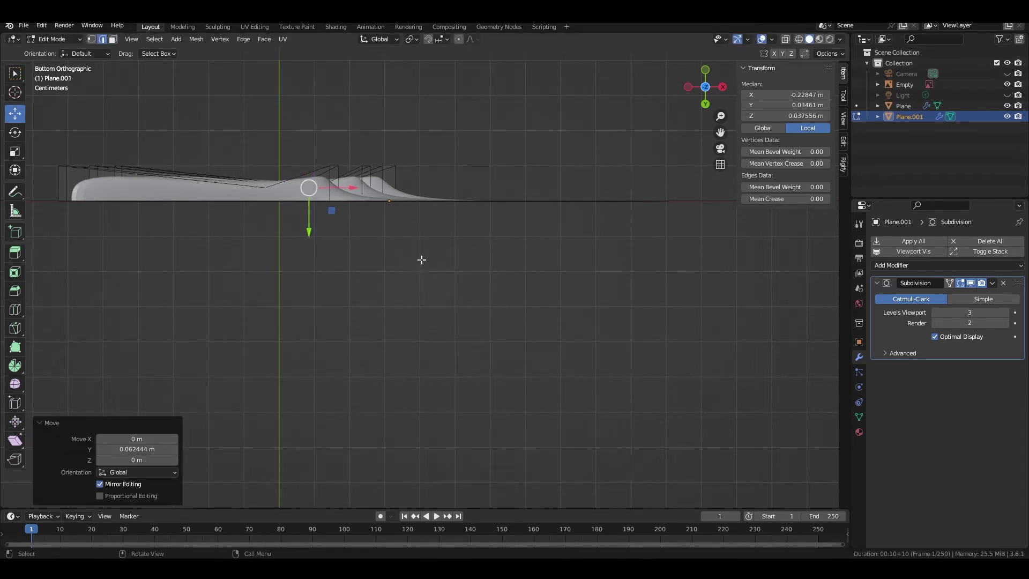
# - Disable the Subdivision modifier in the viewport to show the raw fin mesh
pyautogui.click(384, 277)
pyautogui.moveTo(383, 277); pyautogui.dragTo(191, 57, button='middle')
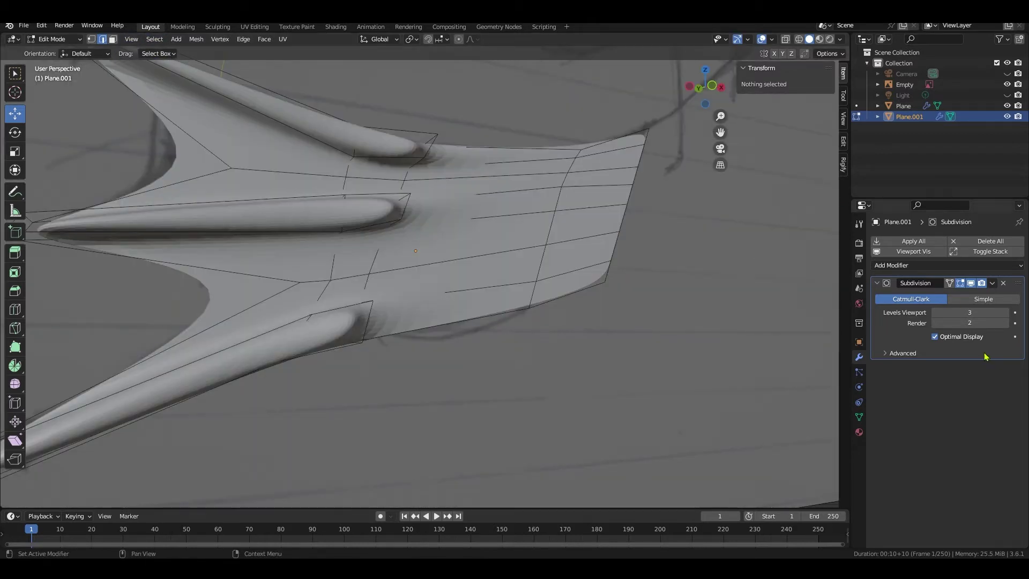
pyautogui.click(971, 283)
pyautogui.moveTo(482, 268); pyautogui.dragTo(114, 73, button='middle')
# - Delete the end faces of the upper, middle and lower ridges where they meet the fin
pyautogui.click(112, 40)
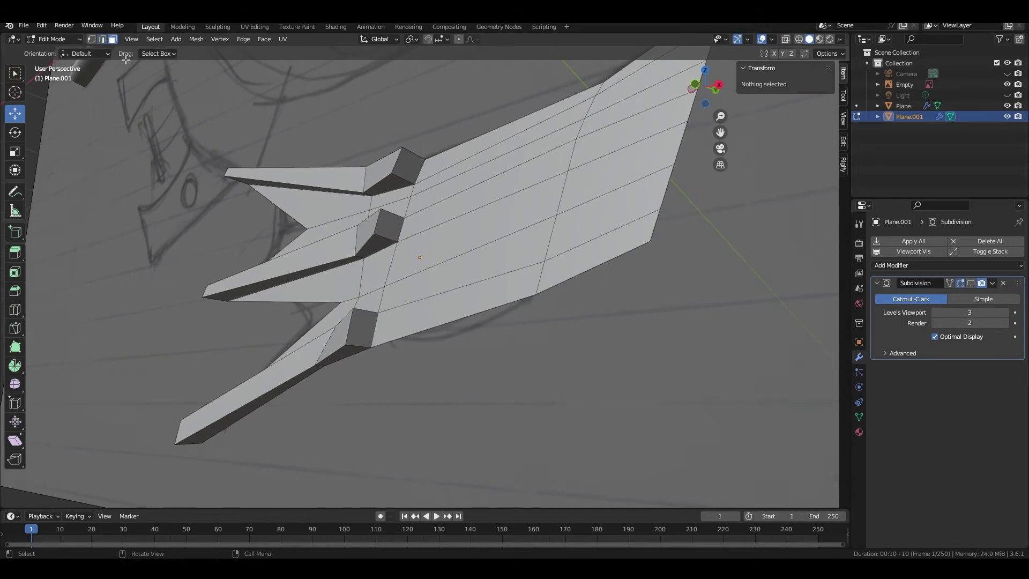
pyautogui.click(410, 157)
pyautogui.keyDown('shift'); pyautogui.click(393, 228); pyautogui.keyUp('shift')
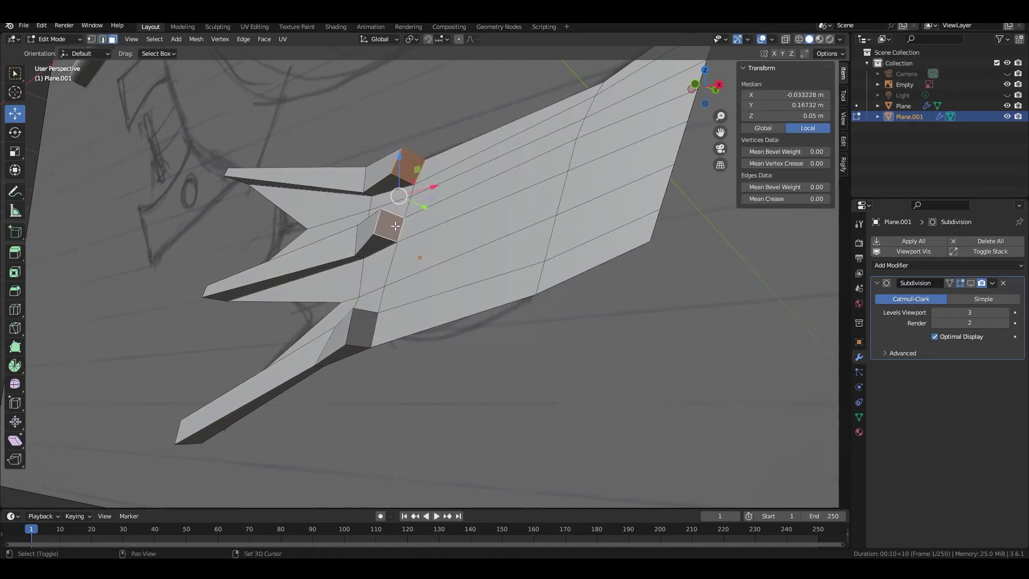
pyautogui.keyDown('shift'); pyautogui.click(365, 343); pyautogui.keyUp('shift')
pyautogui.press('x')
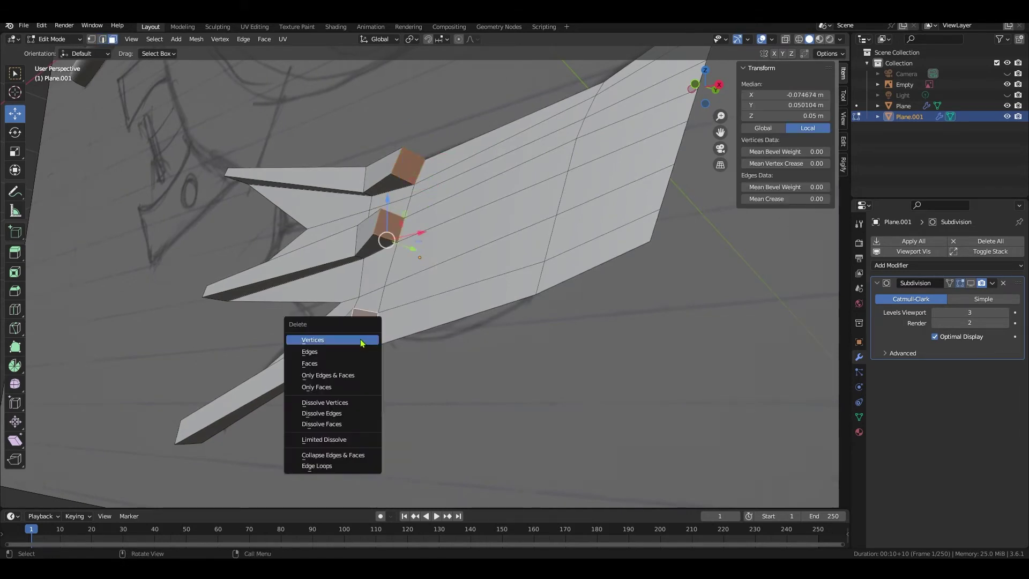
pyautogui.click(331, 362)
pyautogui.moveTo(332, 363); pyautogui.dragTo(491, 111, button='middle')
pyautogui.moveTo(487, 97); pyautogui.dragTo(484, 356)
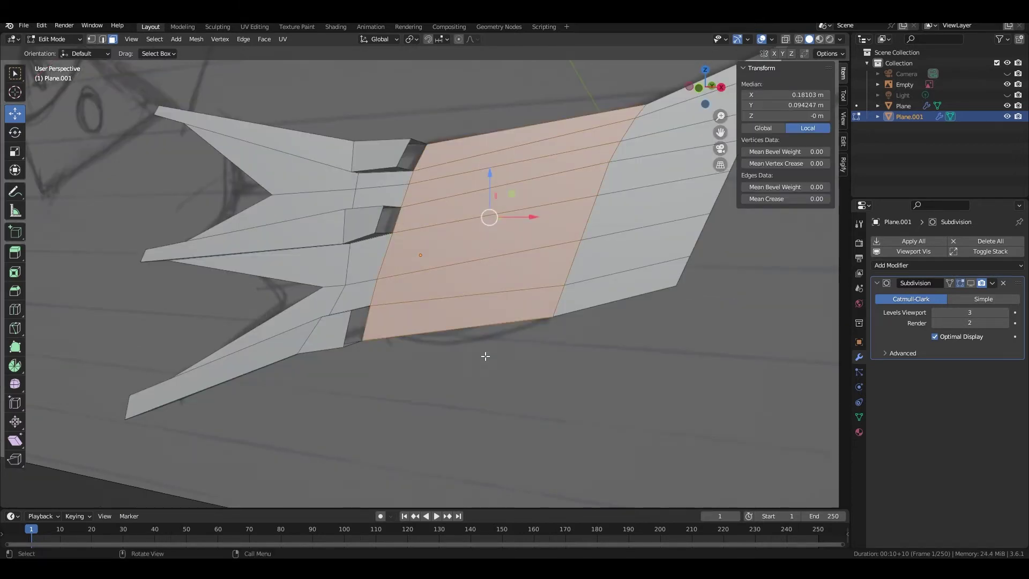
# - Extrude the selected central panel faces -0.2 m along global Y
pyautogui.press('e')
pyautogui.write('y')
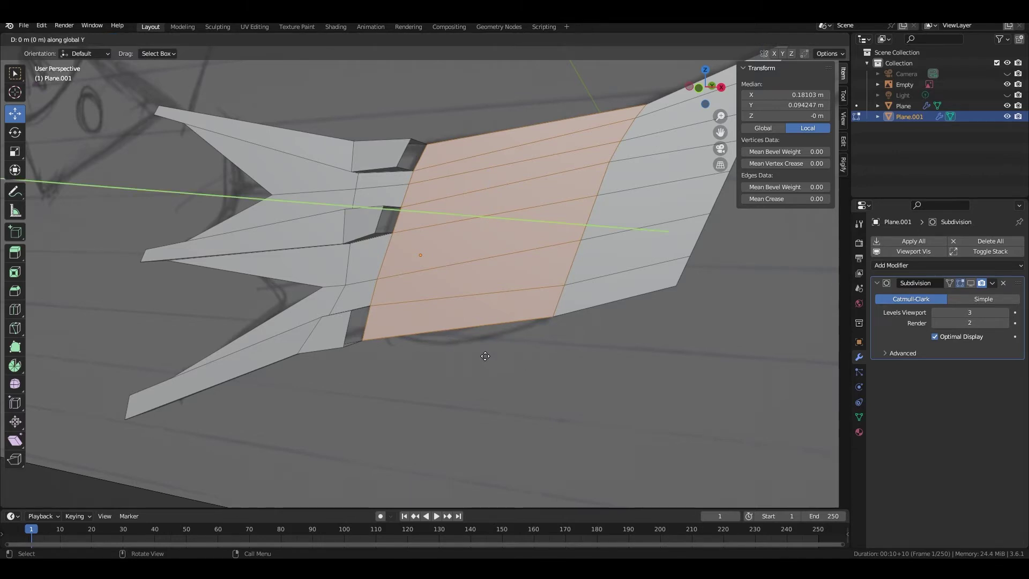
pyautogui.write('-.2')
pyautogui.press('Return')
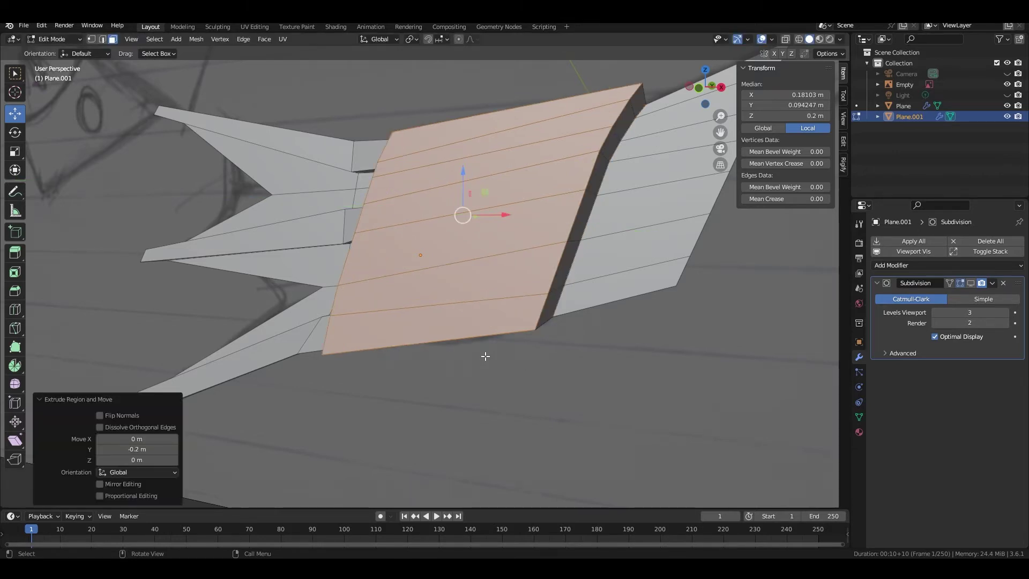
# - Delete the three small side-wall faces facing the spike openings
pyautogui.moveTo(432, 269); pyautogui.dragTo(500, 285, button='middle')
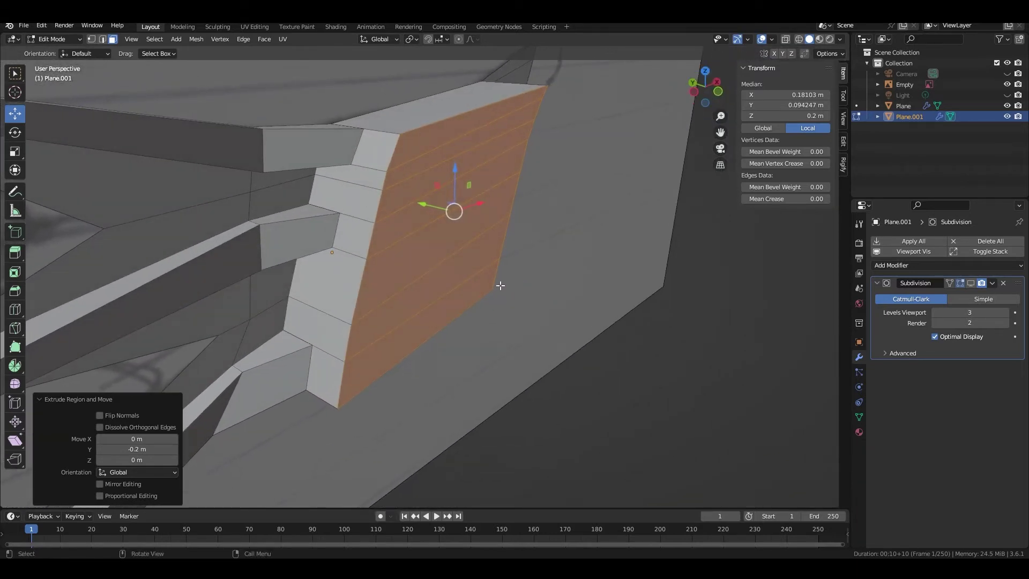
pyautogui.click(385, 145)
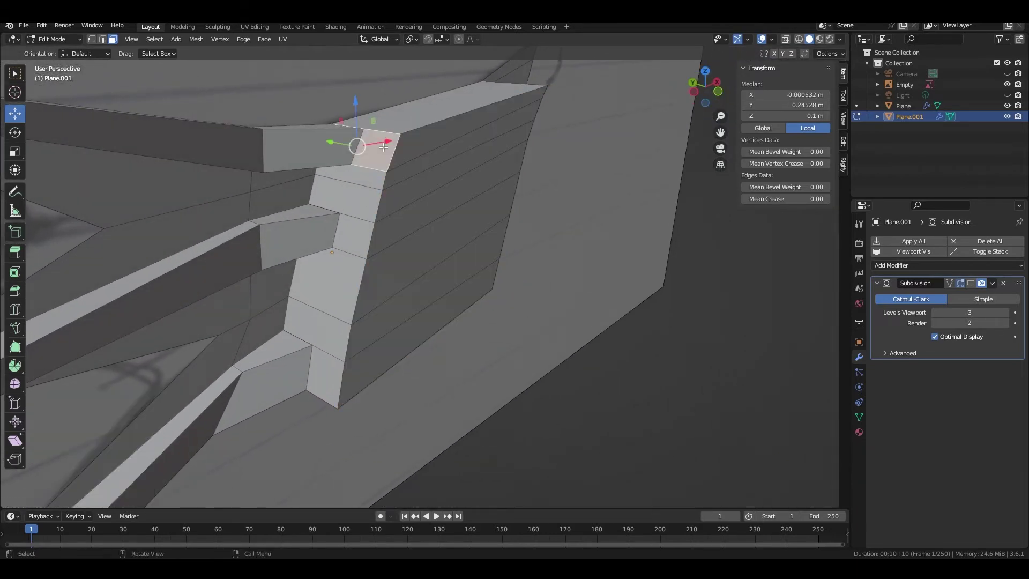
pyautogui.keyDown('shift'); pyautogui.click(348, 237); pyautogui.keyUp('shift')
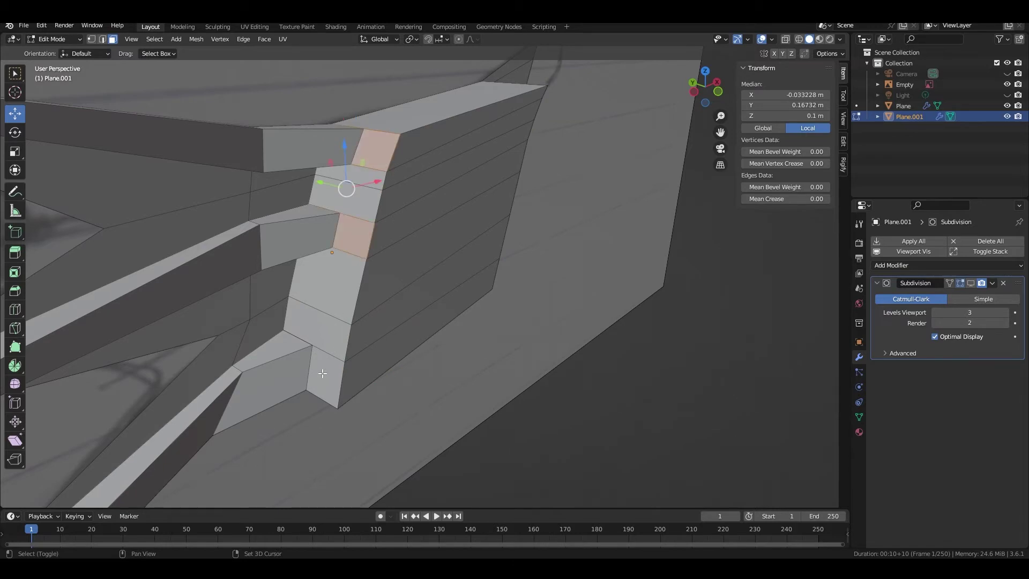
pyautogui.keyDown('shift'); pyautogui.click(323, 374); pyautogui.keyUp('shift')
pyautogui.moveTo(415, 370); pyautogui.dragTo(597, 352, button='middle')
pyautogui.press('x')
pyautogui.click(422, 356)
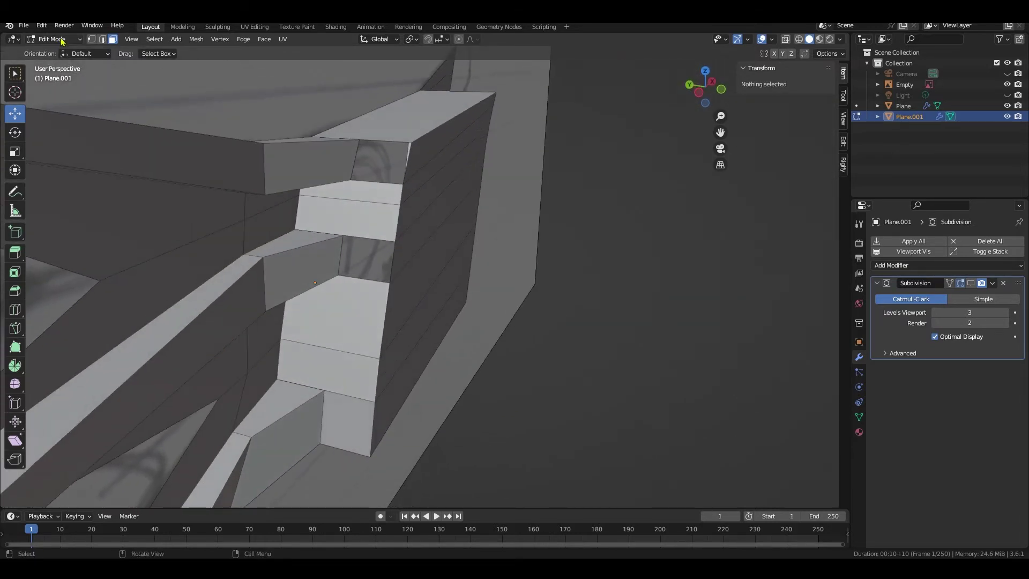
# - In vertex mode, merge the upper opening's loose vertex pairs at center
pyautogui.click(91, 39)
pyautogui.scroll(3, 429, 193)
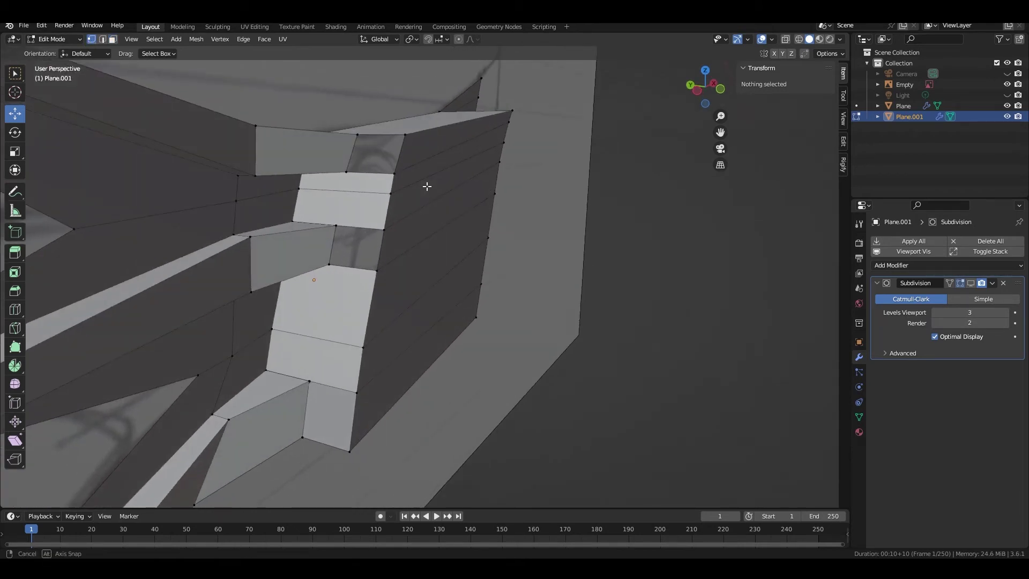
pyautogui.keyDown('shift'); pyautogui.moveTo(427, 186); pyautogui.dragTo(432, 223, button='middle'); pyautogui.keyUp('shift')
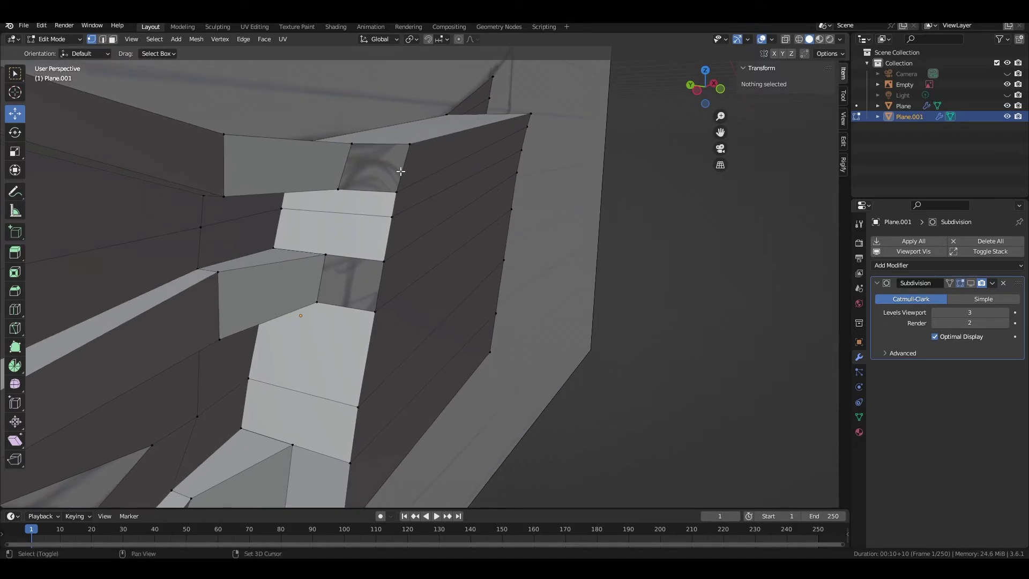
pyautogui.moveTo(338, 134); pyautogui.dragTo(413, 154)
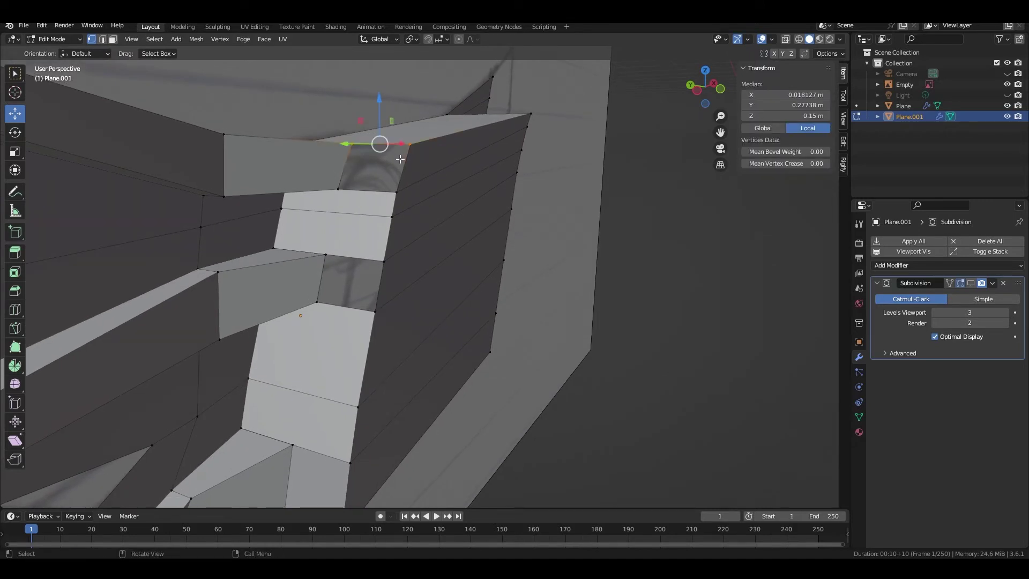
pyautogui.press('m')
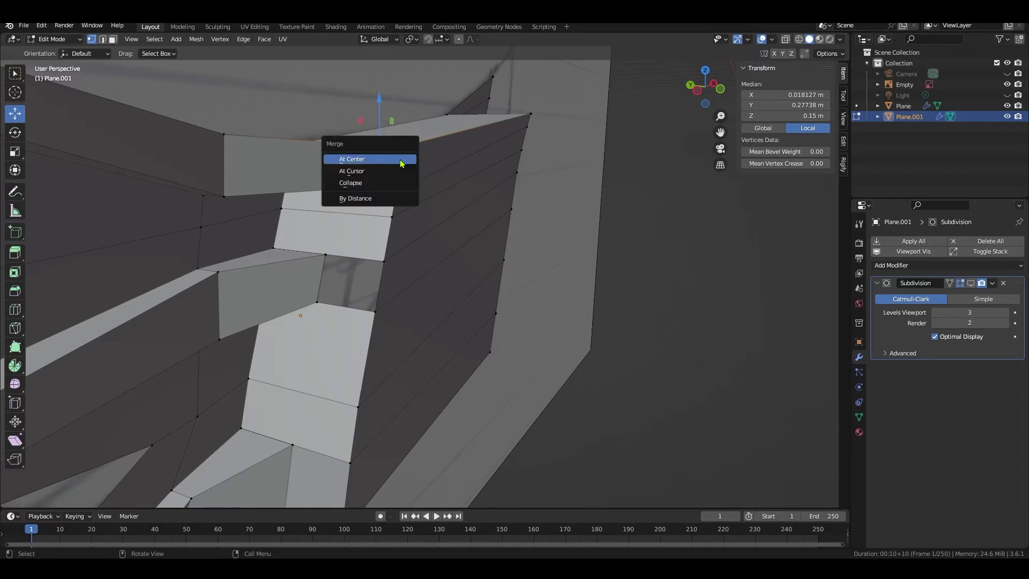
pyautogui.click(400, 159)
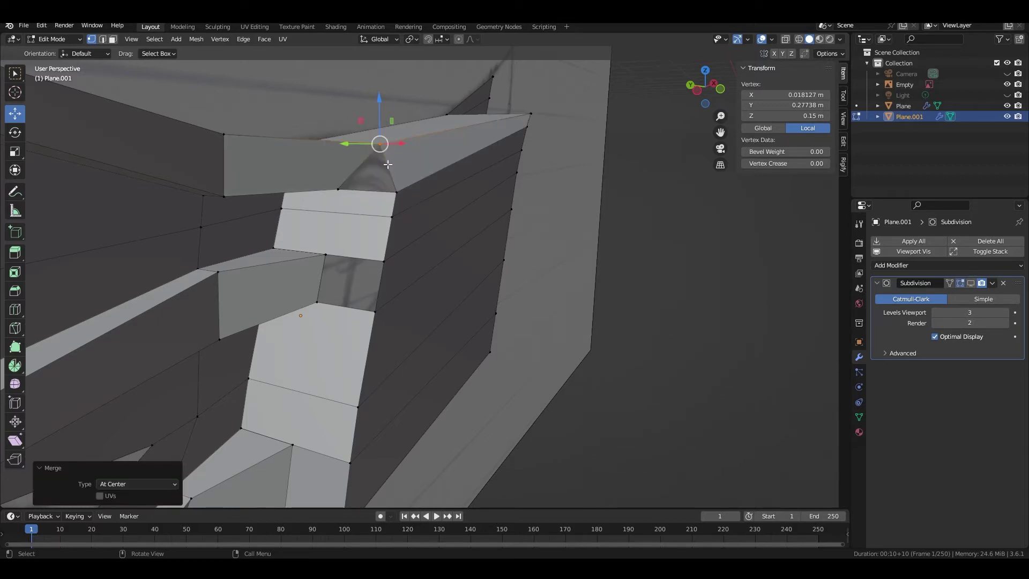
pyautogui.moveTo(331, 176); pyautogui.dragTo(412, 201)
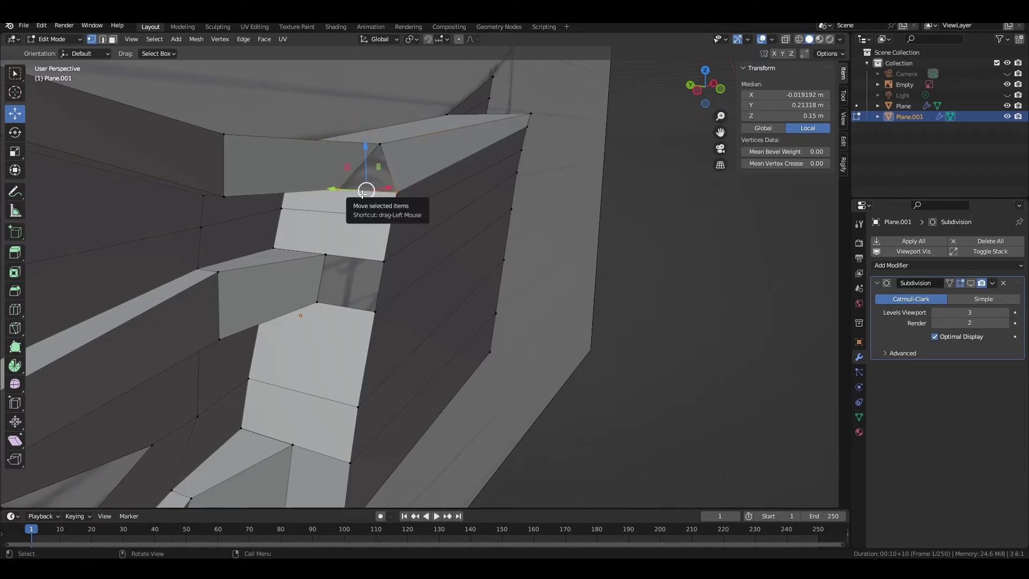
pyautogui.press('m')
pyautogui.click(363, 193)
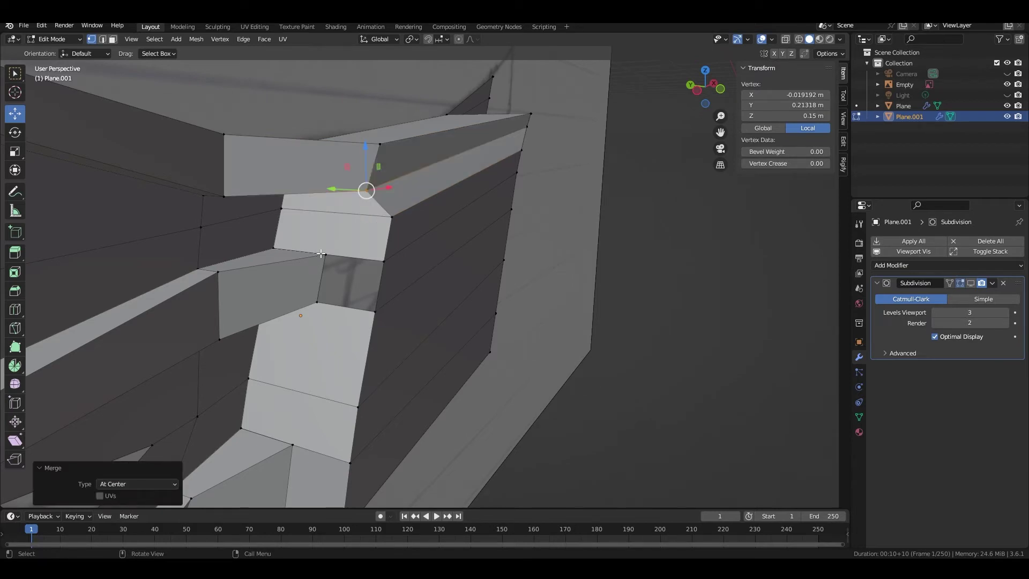
pyautogui.keyDown('shift'); pyautogui.click(321, 253); pyautogui.keyUp('shift')
pyautogui.press('m')
pyautogui.click(324, 257)
# - Merge the lower opening's vertex pairs at center, joining the spikes to the panel
pyautogui.keyDown('shift'); pyautogui.moveTo(324, 258); pyautogui.dragTo(306, 365, button='middle'); pyautogui.keyUp('shift')
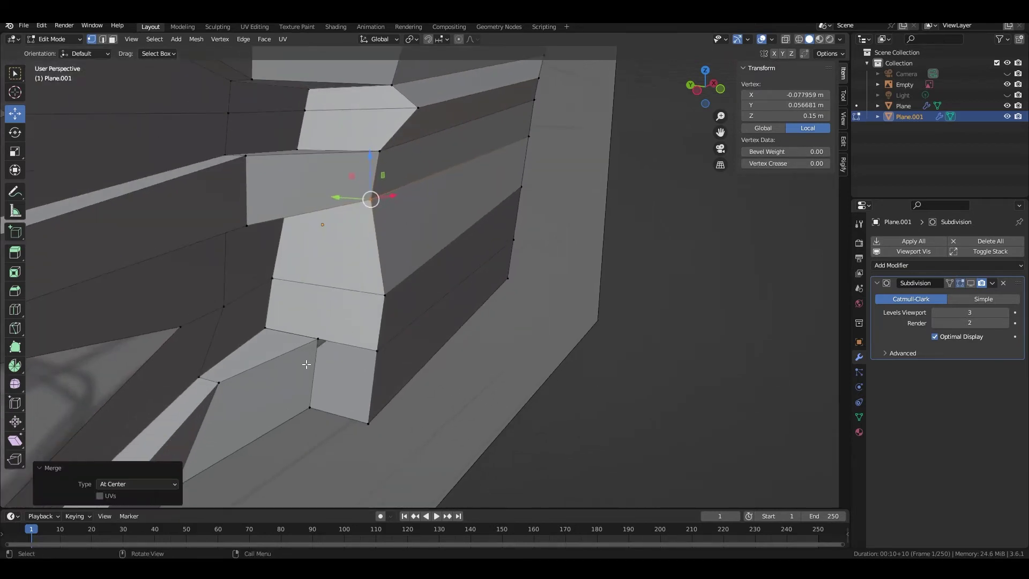
pyautogui.click(317, 339)
pyautogui.keyDown('shift'); pyautogui.click(378, 351); pyautogui.keyUp('shift')
pyautogui.press('m')
pyautogui.click(377, 354)
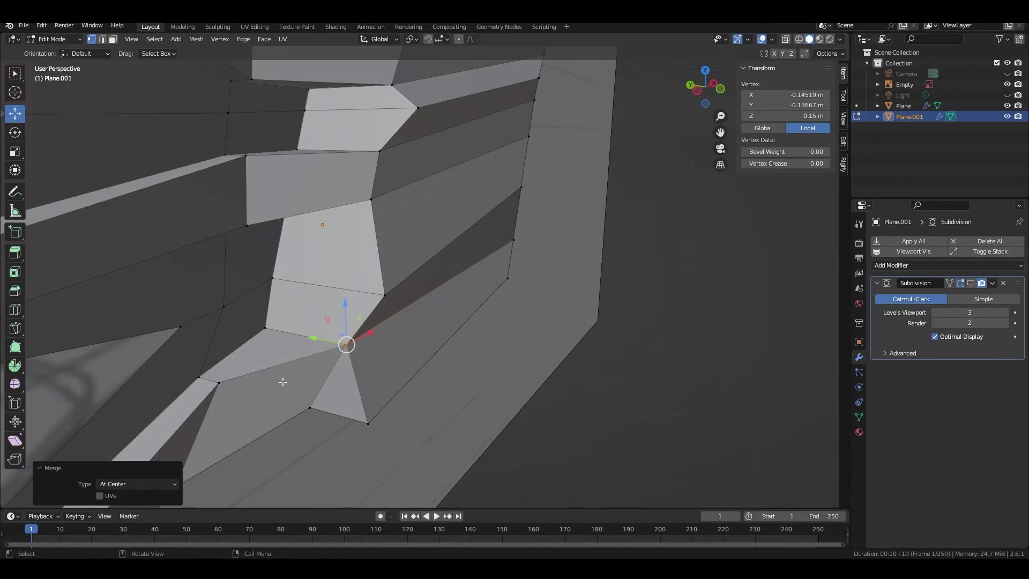
pyautogui.moveTo(283, 400); pyautogui.dragTo(381, 454)
pyautogui.press('m')
pyautogui.click(388, 455)
# - Re-enable Subdivision viewport display and view the smoothed fin from the front
pyautogui.moveTo(386, 455); pyautogui.dragTo(403, 372, button='middle')
pyautogui.click(970, 283)
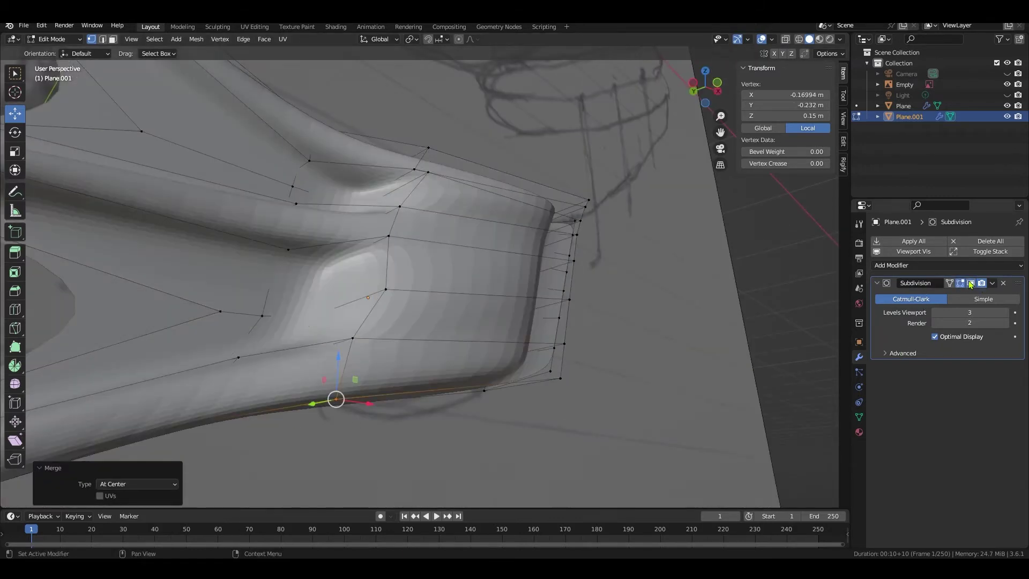
pyautogui.moveTo(595, 338); pyautogui.dragTo(582, 196, button='middle')
pyautogui.click(582, 197)
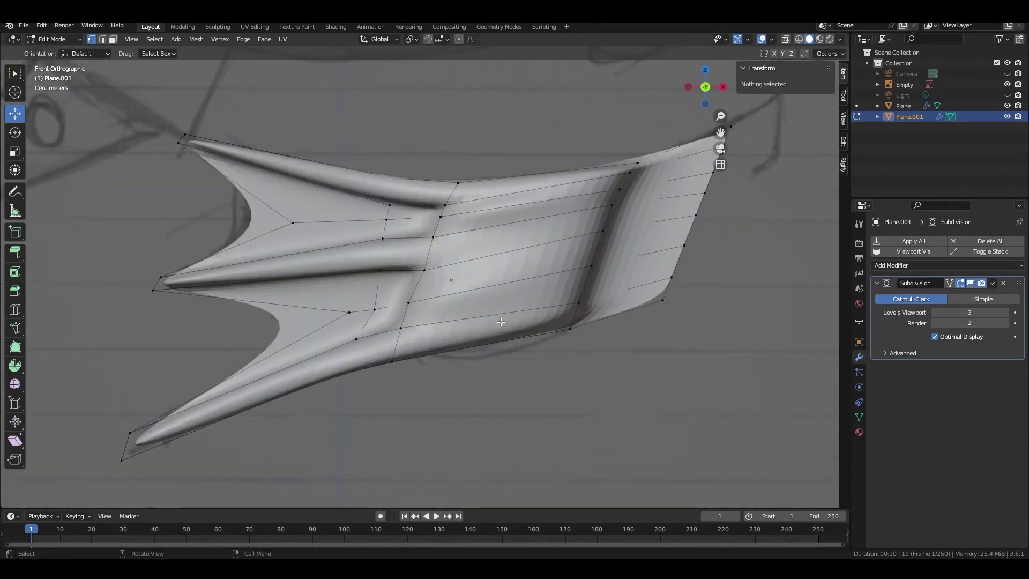
# - Cut one new edge loop across the fin's raised panel
pyautogui.click(15, 309)
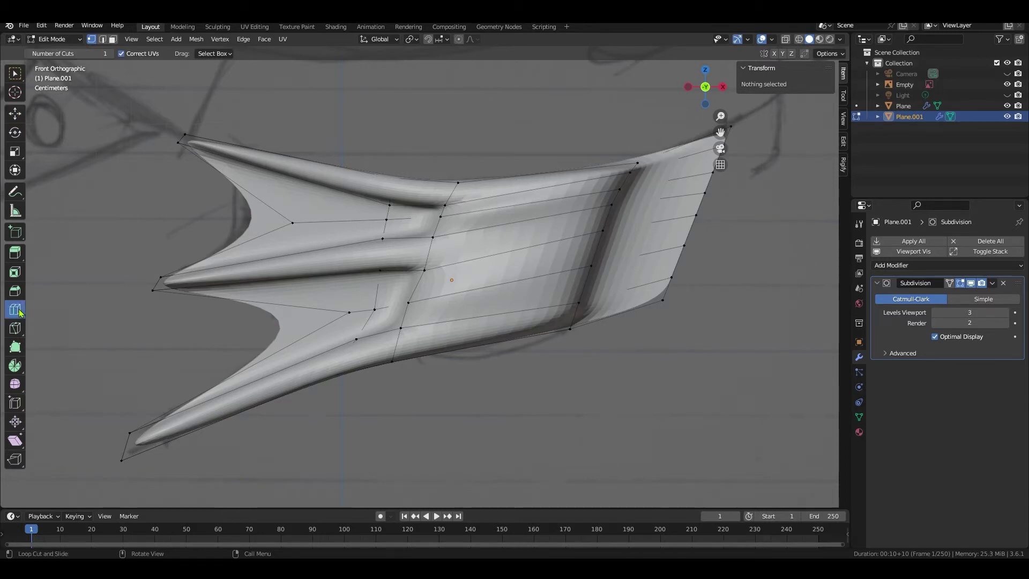
pyautogui.click(504, 248)
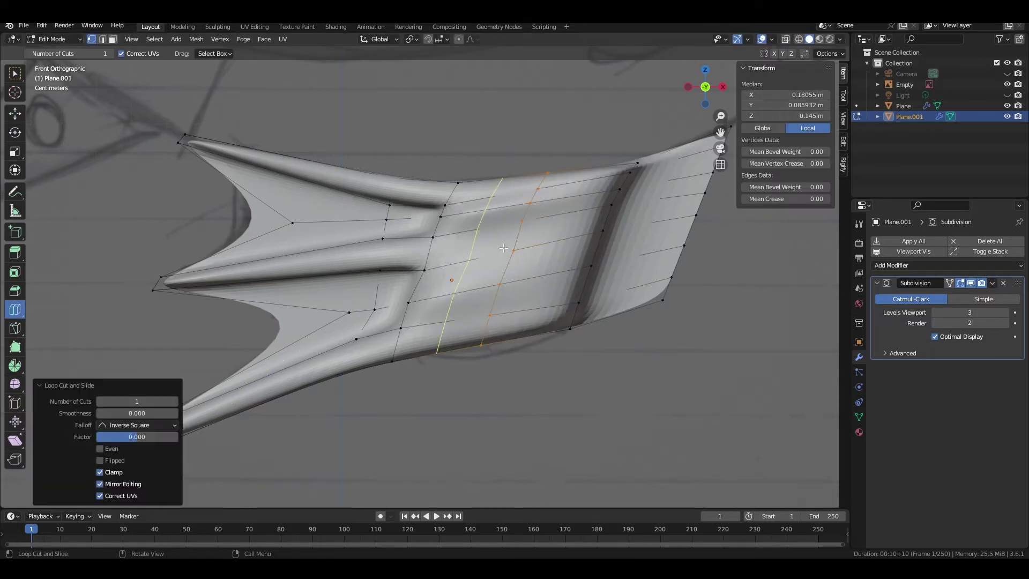
pyautogui.moveTo(546, 415); pyautogui.dragTo(590, 429, button='middle')
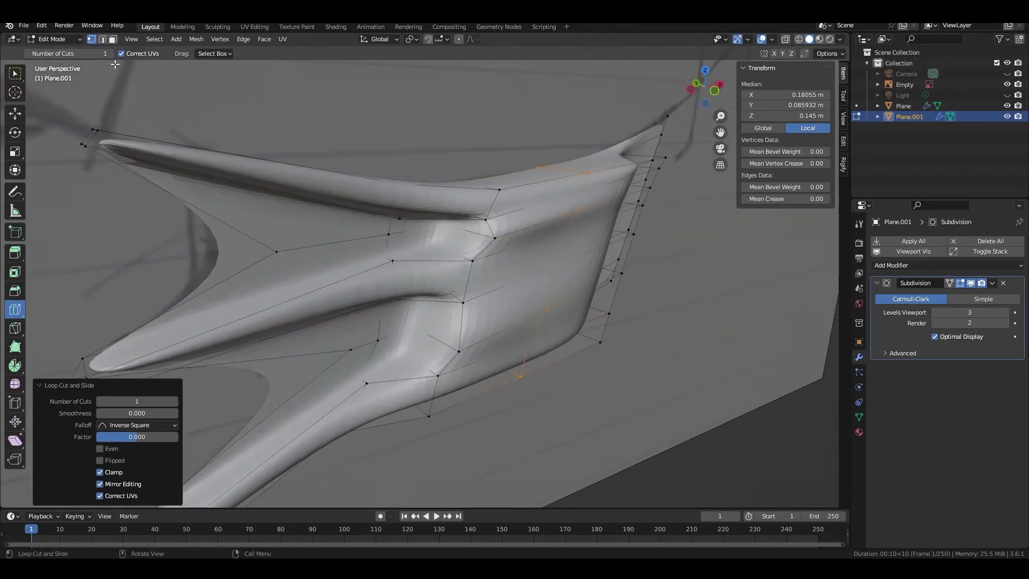
# - Hide Subdivision smoothing in the viewport and select the whole new edge loop
pyautogui.press('w')
pyautogui.click(587, 171)
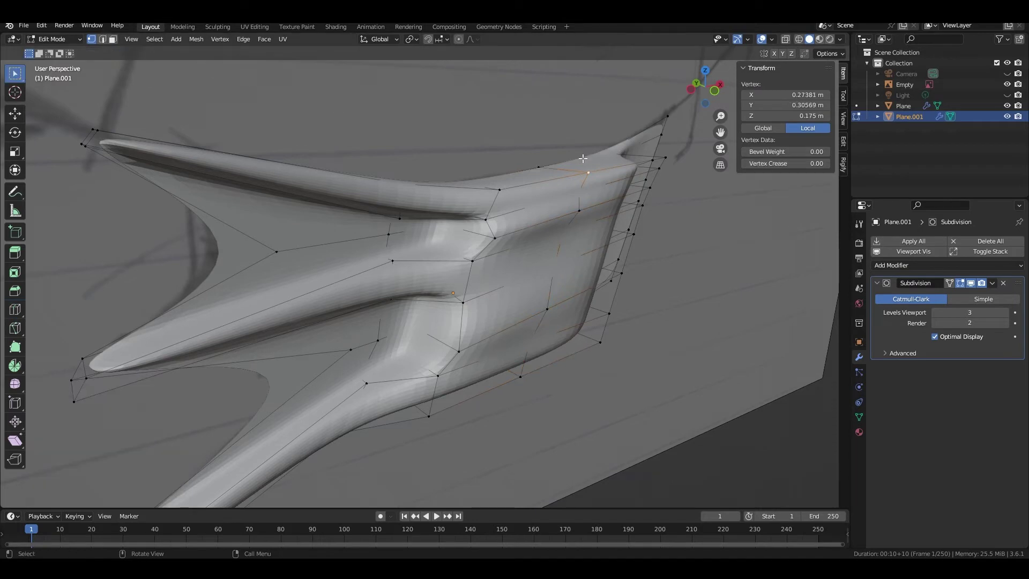
pyautogui.moveTo(580, 150); pyautogui.dragTo(592, 222)
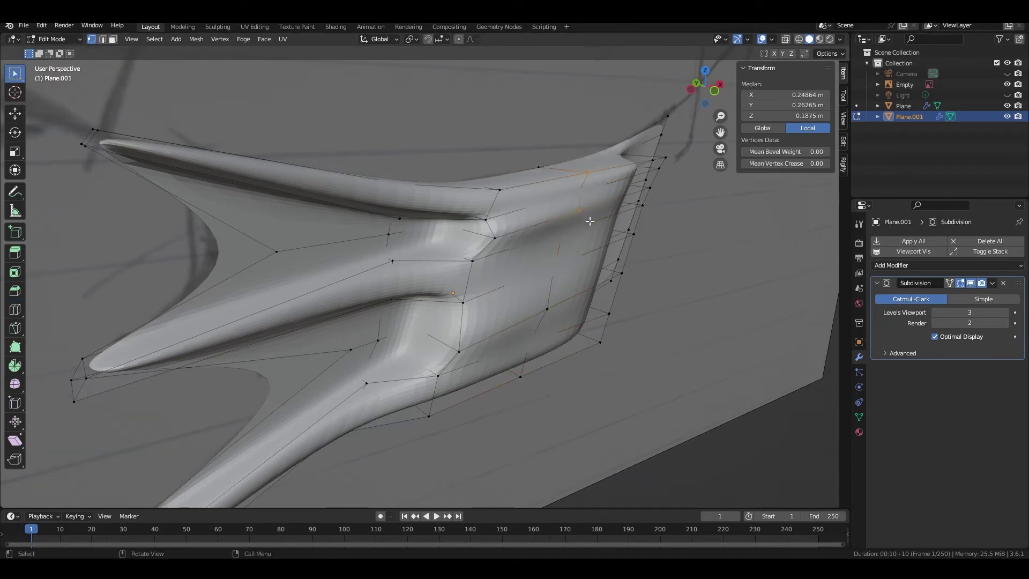
pyautogui.click(971, 283)
pyautogui.keyDown('alt'); pyautogui.click(582, 238); pyautogui.keyUp('alt')
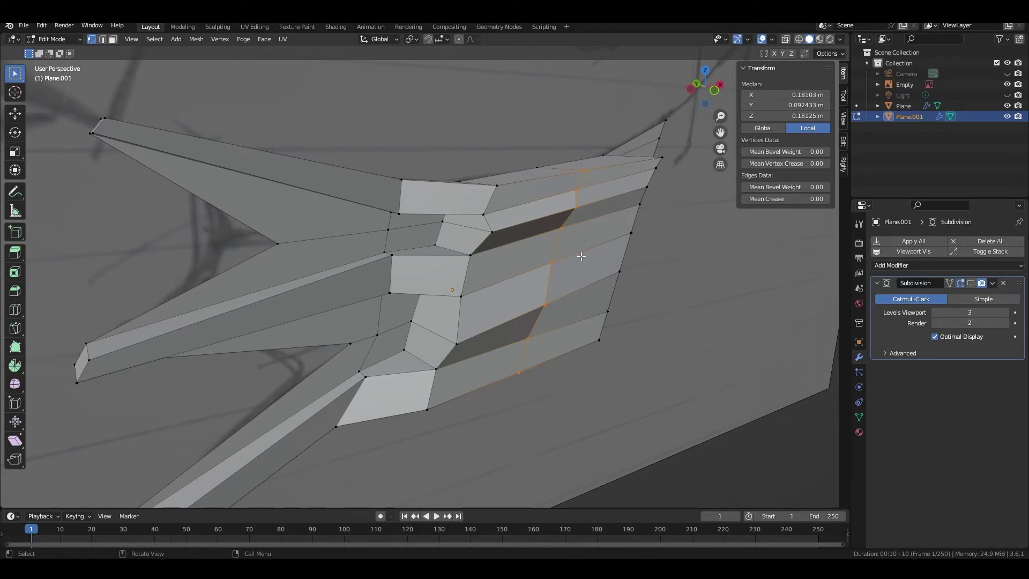
# - Flatten the new edge loop to zero scale along Y
pyautogui.press('s')
pyautogui.press('y')
pyautogui.press('0')
pyautogui.press('Return')
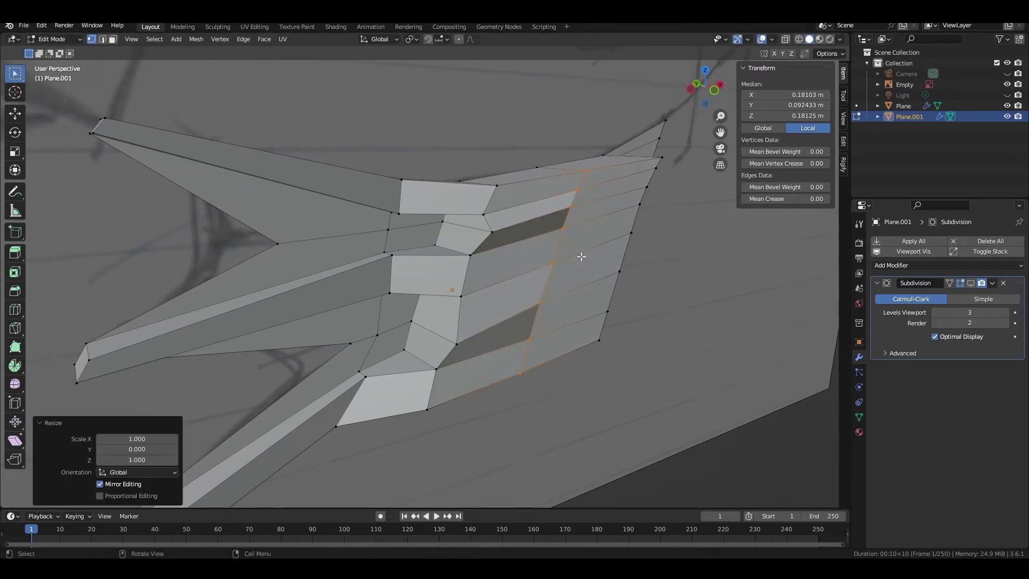
pyautogui.moveTo(696, 351); pyautogui.dragTo(719, 334, button='middle')
# - Select the fin's middle column of edges down to the bottom and scale it to 0 on Y
pyautogui.keyDown('alt'); pyautogui.click(572, 298); pyautogui.keyUp('alt')
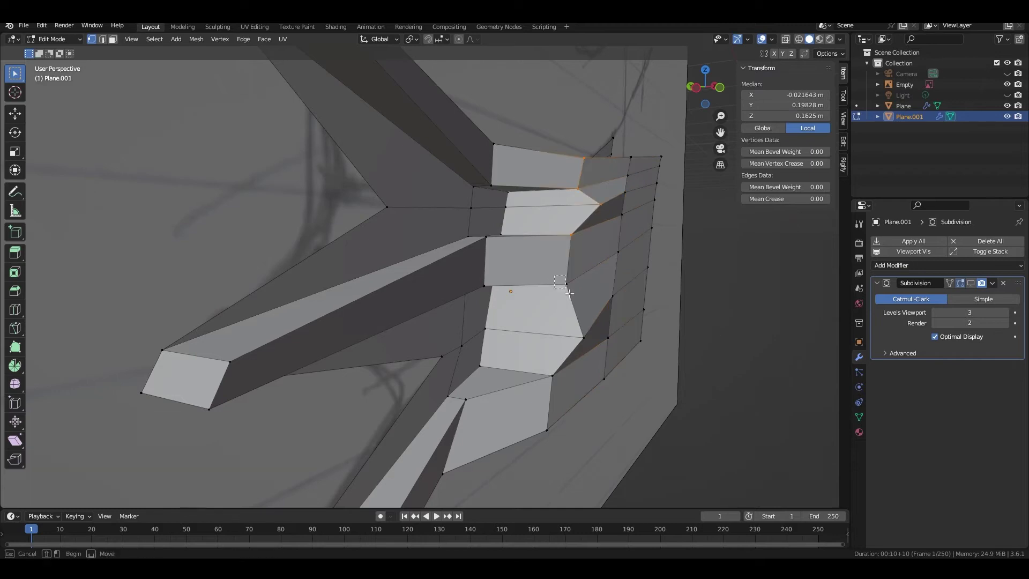
pyautogui.keyDown('shift'); pyautogui.click(583, 340); pyautogui.keyUp('shift')
pyautogui.keyDown('shift'); pyautogui.click(552, 375); pyautogui.keyUp('shift')
pyautogui.keyDown('shift'); pyautogui.click(546, 431); pyautogui.keyUp('shift')
pyautogui.press('s')
pyautogui.press('y')
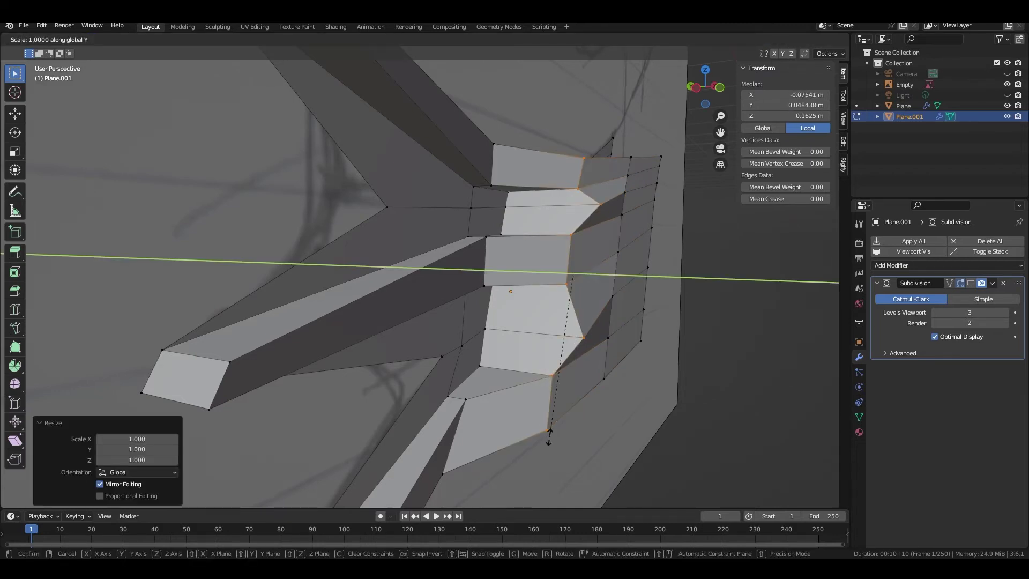
pyautogui.press('0')
pyautogui.press('Return')
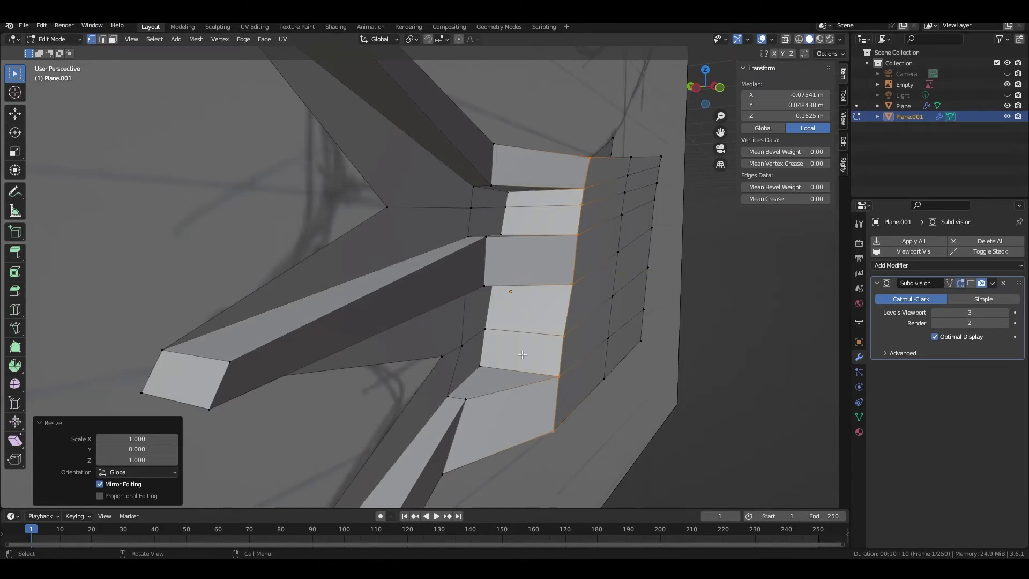
# - Show the Subdivision smoothing again and return to front view
pyautogui.click(971, 282)
pyautogui.moveTo(590, 343); pyautogui.dragTo(650, 348, button='middle')
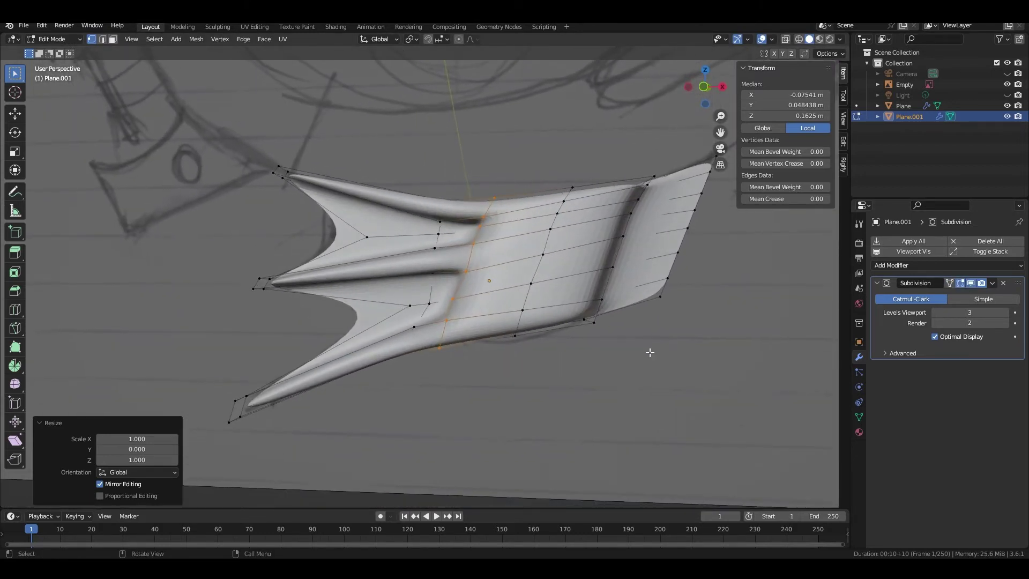
pyautogui.scroll(1, 650, 352)
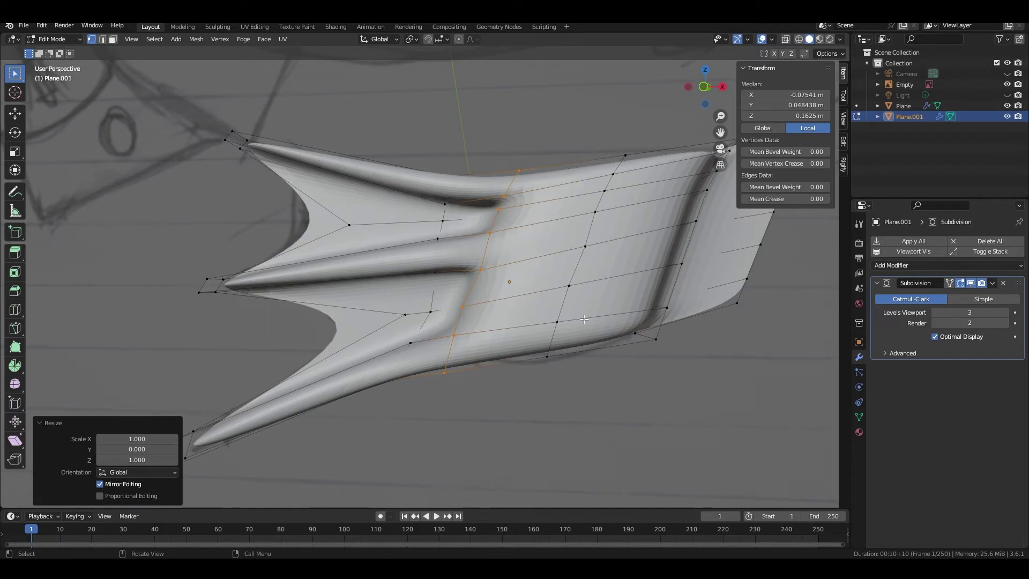
pyautogui.press('KP_1')
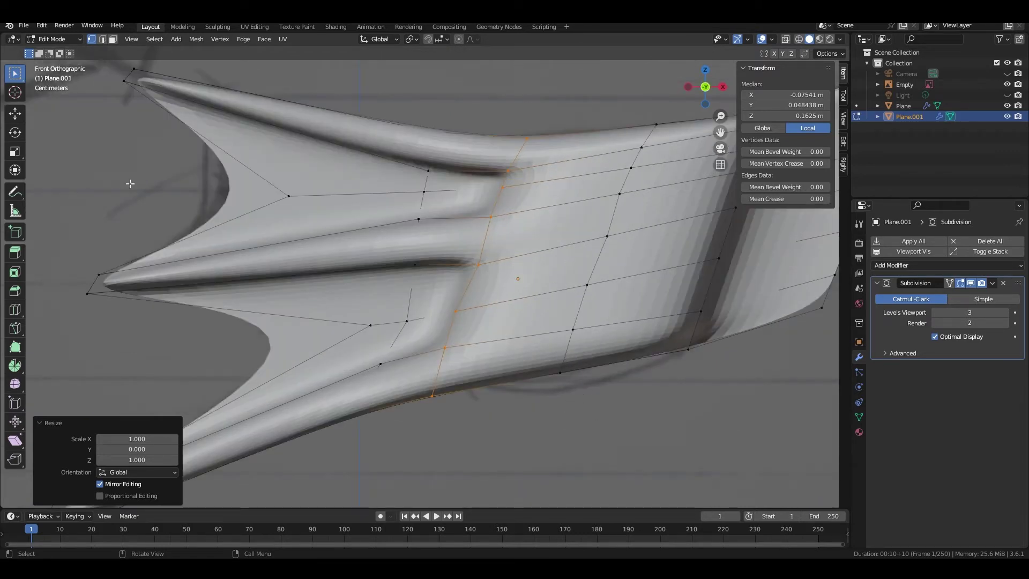
# - Pull a lower-edge vertex down to deepen the fin's lower point
pyautogui.click(559, 373)
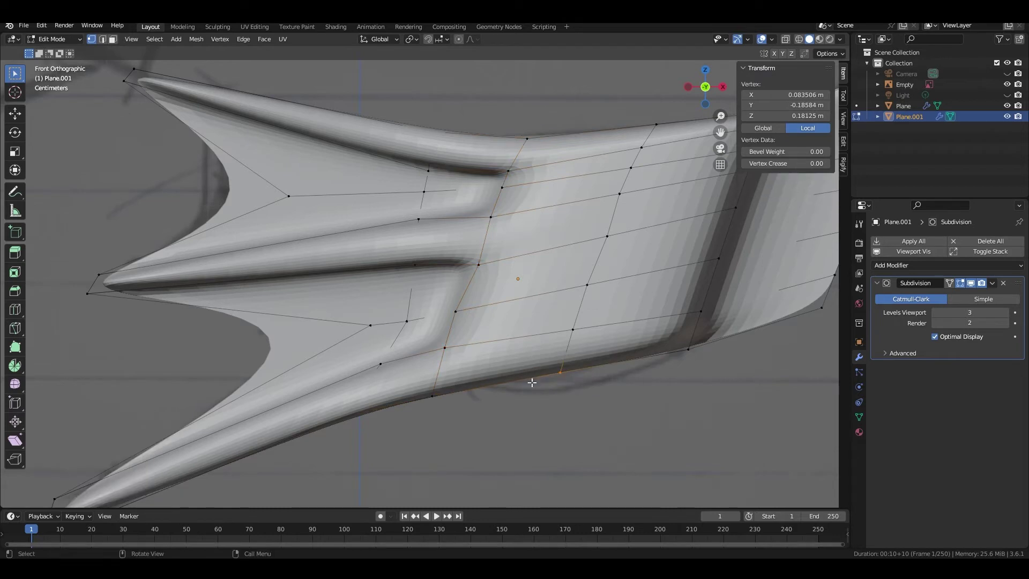
pyautogui.click(15, 113)
pyautogui.moveTo(560, 328); pyautogui.dragTo(581, 396)
pyautogui.keyDown('shift'); pyautogui.moveTo(767, 389); pyautogui.dragTo(554, 379, button='middle'); pyautogui.keyUp('shift')
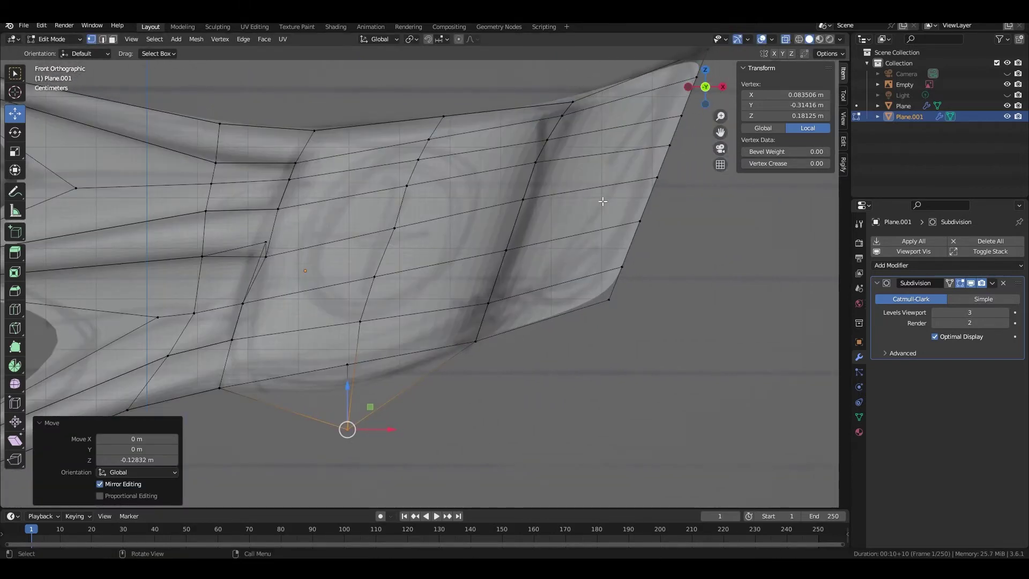
# - Add an edge loop near the fin's right end, raise it, and pull the top tip up and out
pyautogui.click(14, 308)
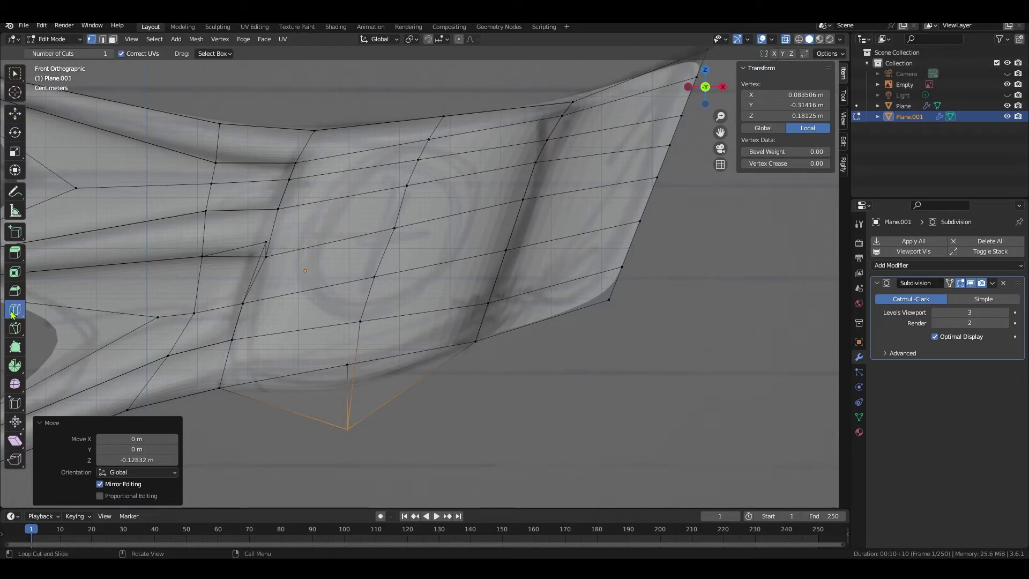
pyautogui.click(569, 254)
pyautogui.hotkey('shift', 'space')
pyautogui.press('g')
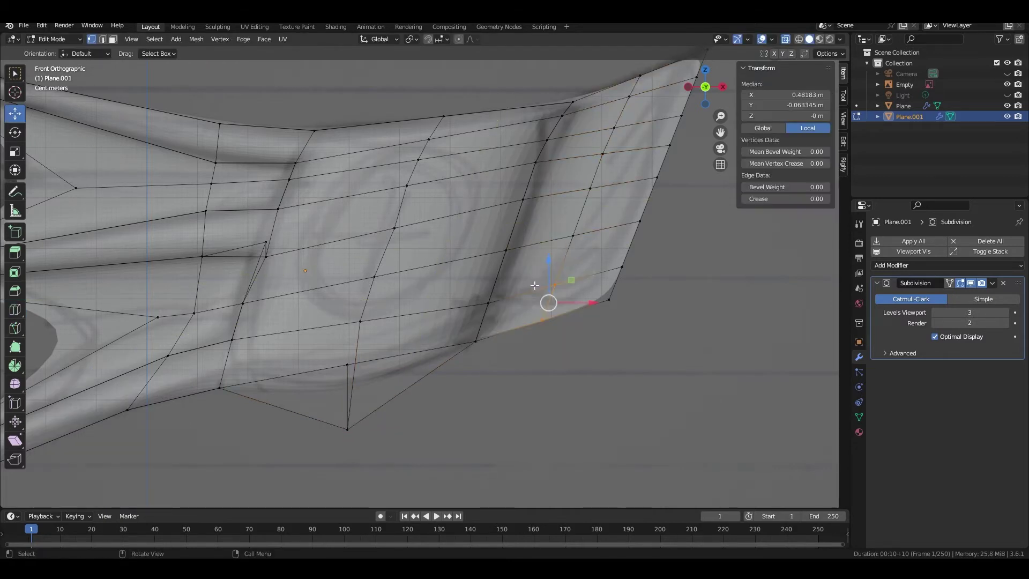
pyautogui.moveTo(548, 259); pyautogui.dragTo(546, 224)
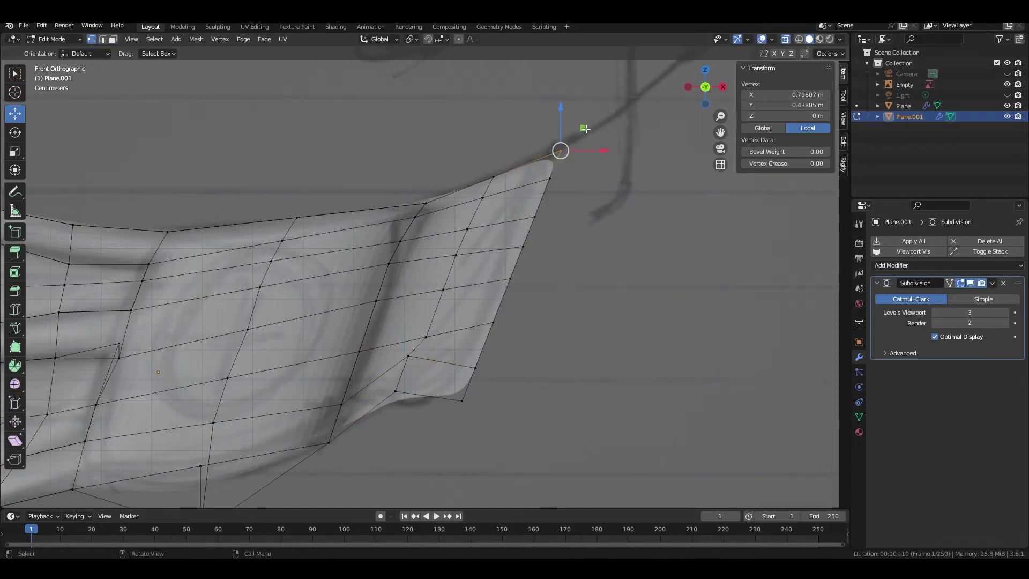
pyautogui.moveTo(582, 128); pyautogui.dragTo(641, 91)
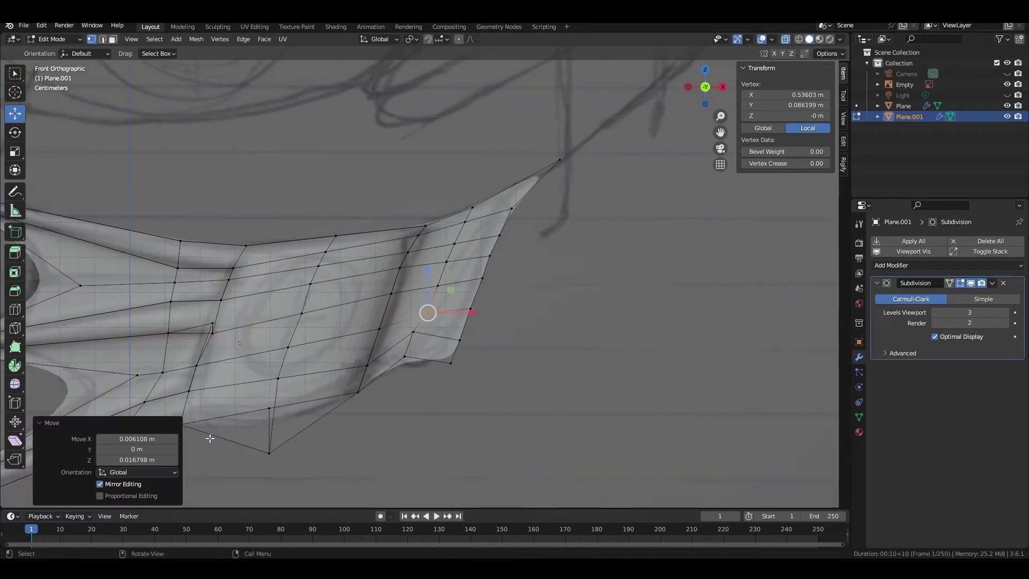
# - Lower another bottom-edge vertex along Z, then return to Object Mode
pyautogui.click(269, 407)
pyautogui.press('g')
pyautogui.press('z')
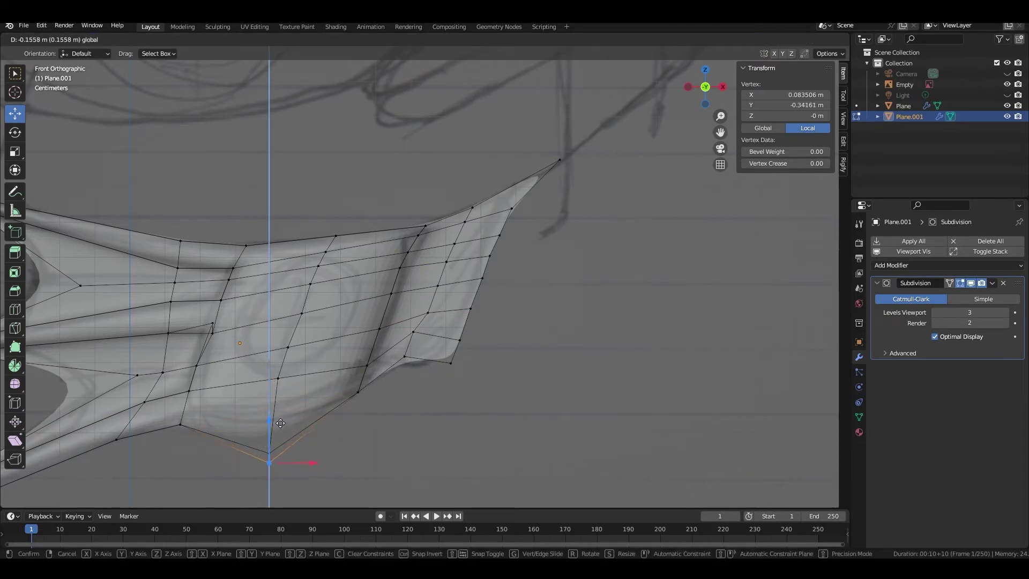
pyautogui.click(281, 421)
pyautogui.press('Tab')
pyautogui.moveTo(281, 420); pyautogui.dragTo(588, 336, button='middle')
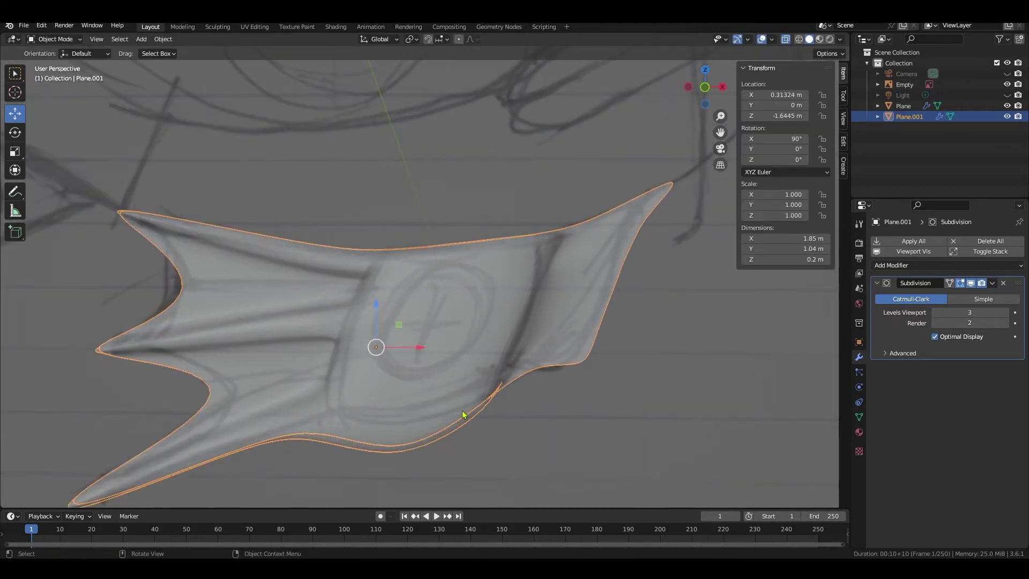
# - Switch to Front Orthographic and zoom out to show the whole fish sketch
pyautogui.press('KP_1')
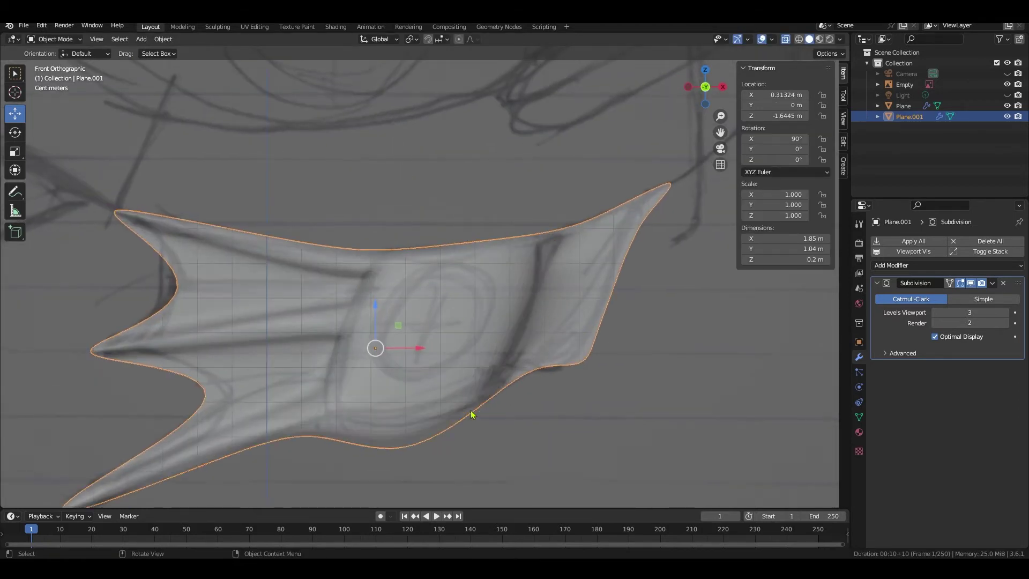
pyautogui.scroll(-7, 474, 337)
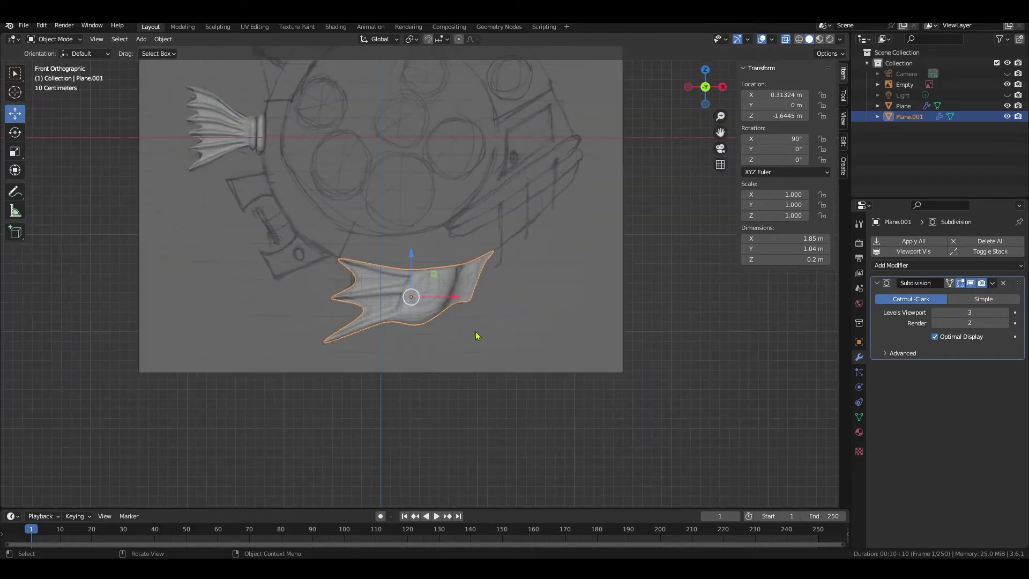
# - Add a cylinder with X rotation 90° and radius 0.1 m
pyautogui.click(141, 40)
pyautogui.moveTo(144, 52)
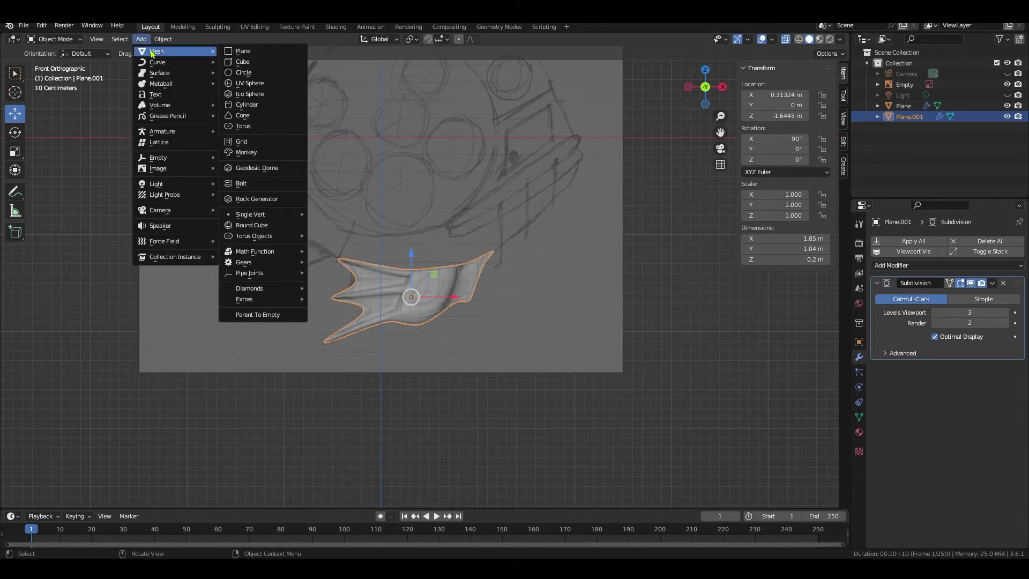
pyautogui.click(248, 105)
pyautogui.click(136, 474)
pyautogui.write('90')
pyautogui.press('Return')
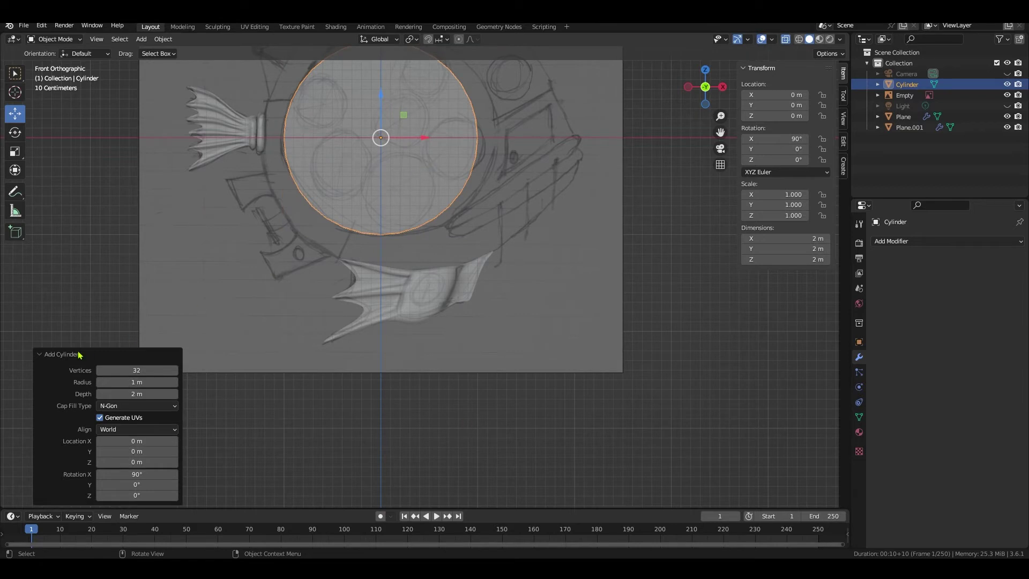
pyautogui.doubleClick(151, 384)
pyautogui.write('0.1')
pyautogui.press('Return')
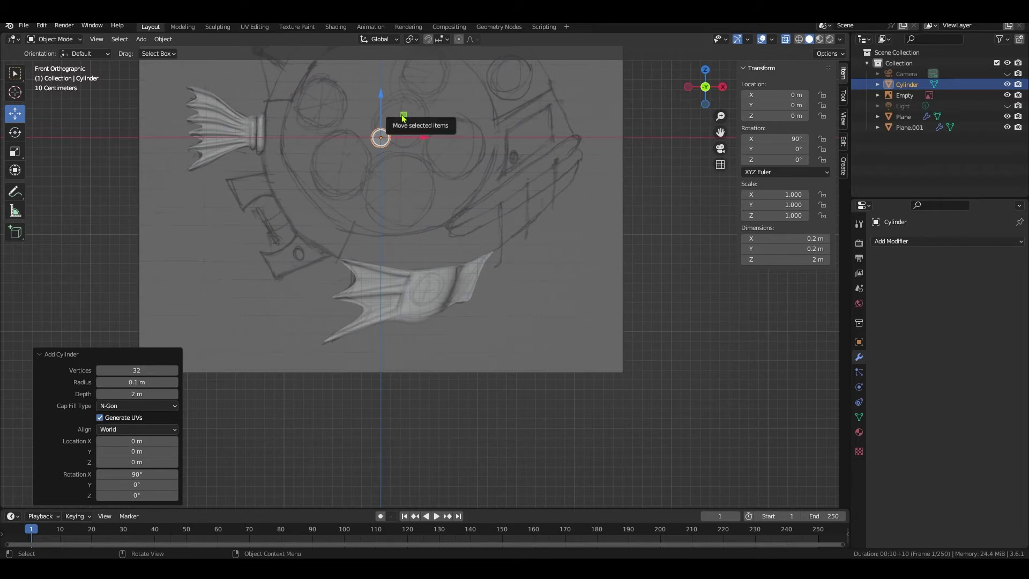
# - Move and scale the cylinder over the fin's sketched circle, then select Plane.001
pyautogui.moveTo(404, 115); pyautogui.dragTo(453, 268)
pyautogui.scroll(3, 453, 268)
pyautogui.scroll(5, 452, 276)
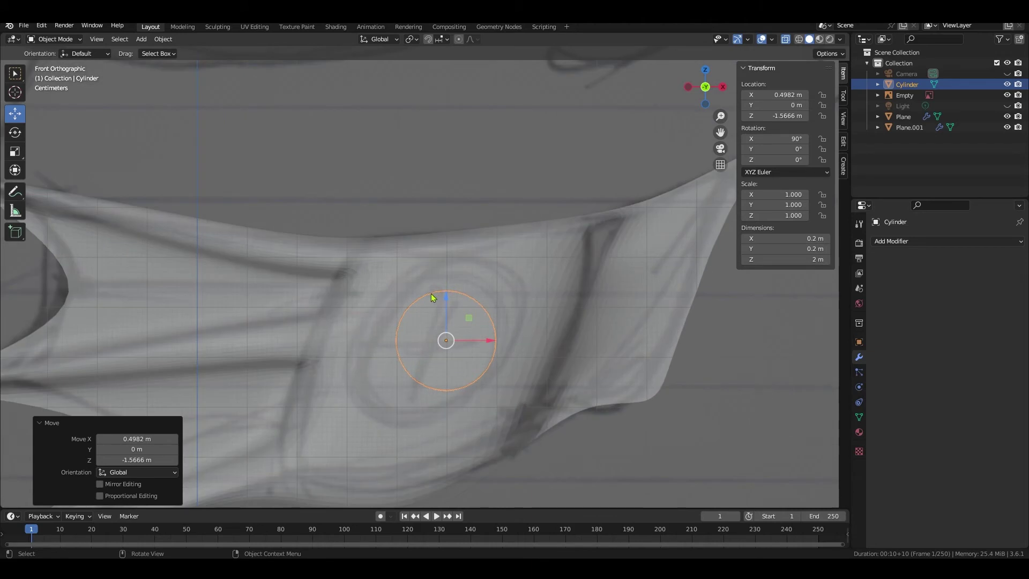
pyautogui.press('s')
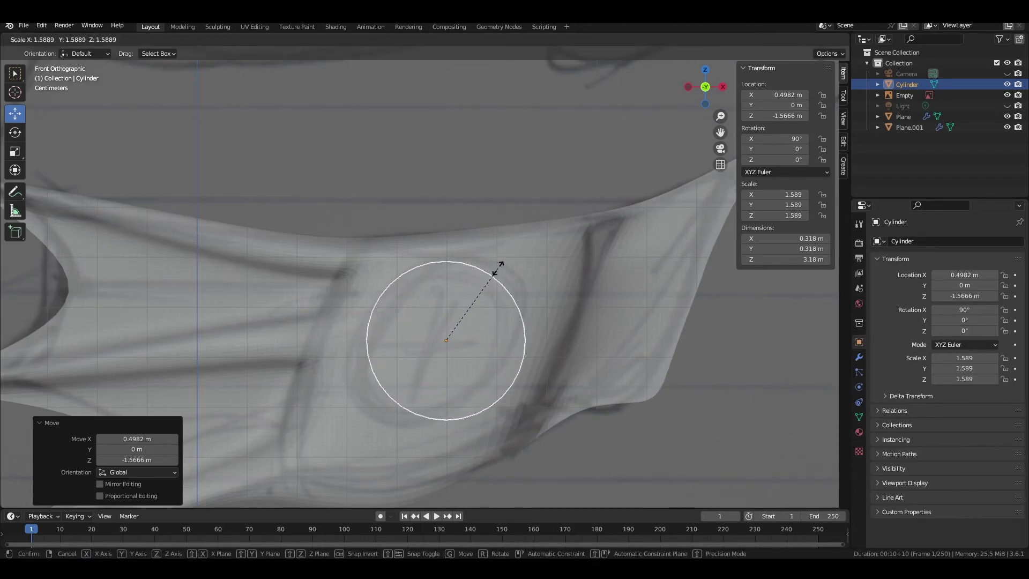
pyautogui.click(501, 269)
pyautogui.moveTo(446, 296); pyautogui.dragTo(446, 307)
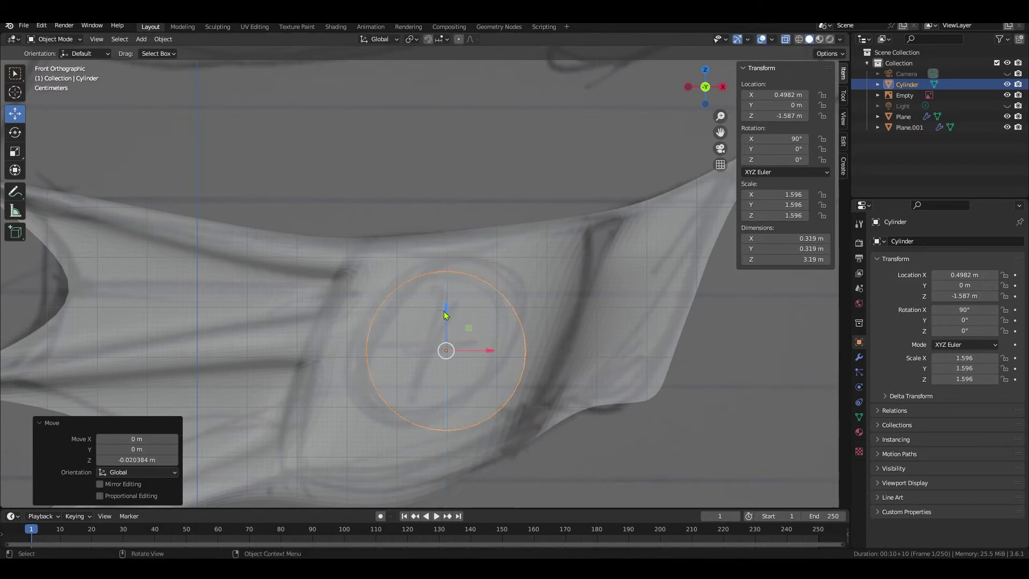
pyautogui.moveTo(489, 349); pyautogui.dragTo(480, 344)
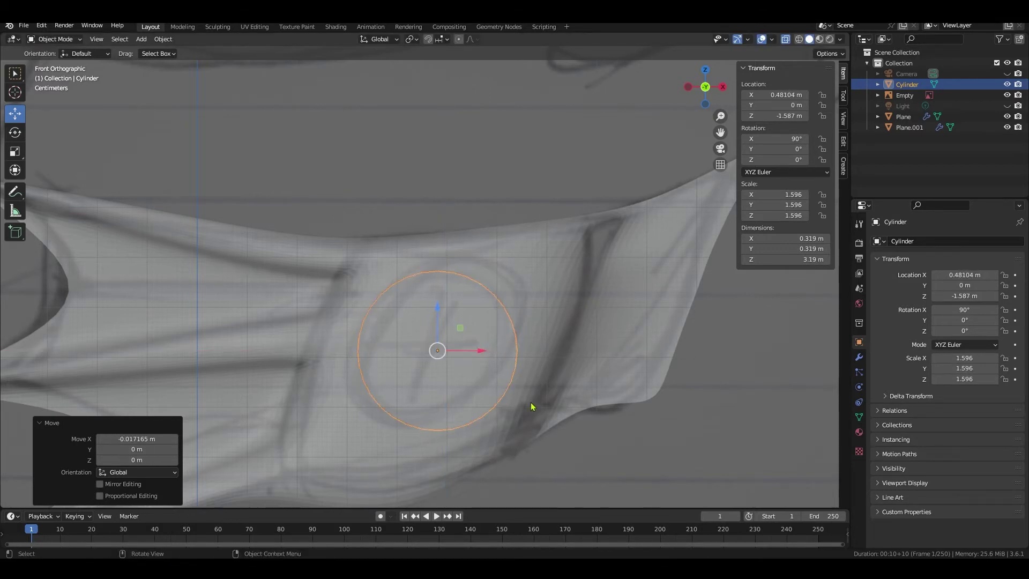
pyautogui.moveTo(532, 406); pyautogui.dragTo(474, 381, button='middle')
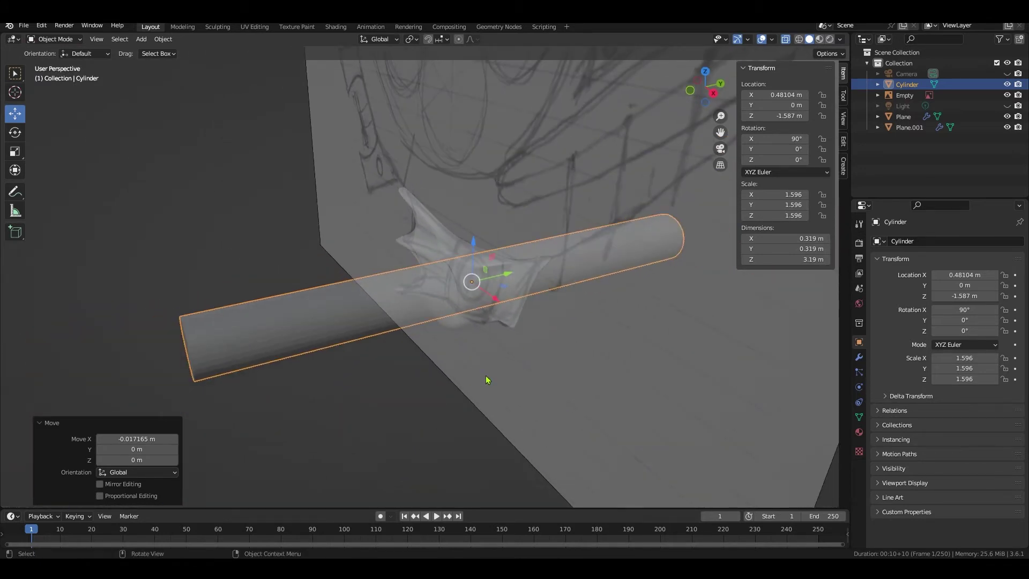
pyautogui.moveTo(487, 379); pyautogui.dragTo(596, 351, button='middle')
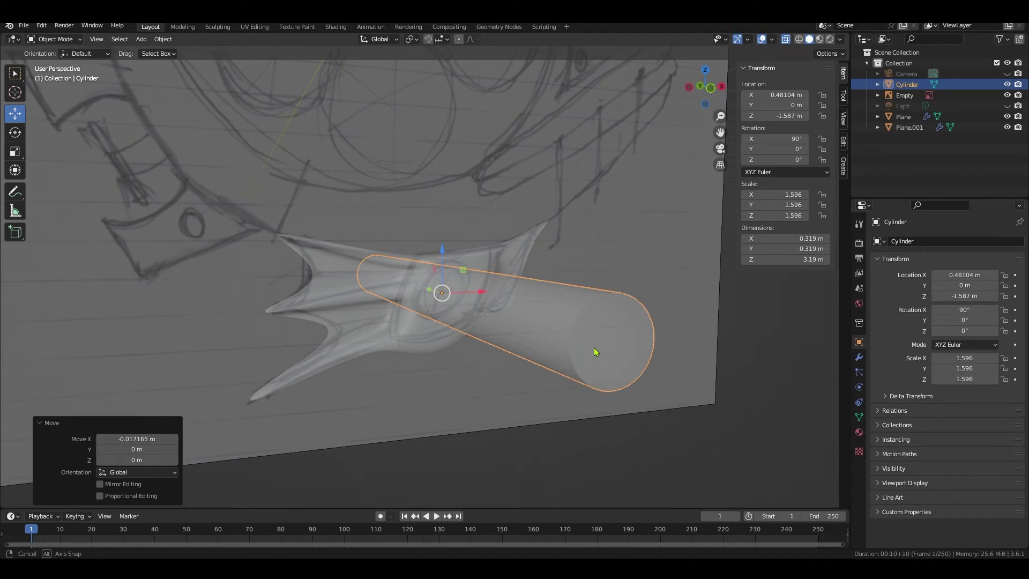
pyautogui.click(910, 127)
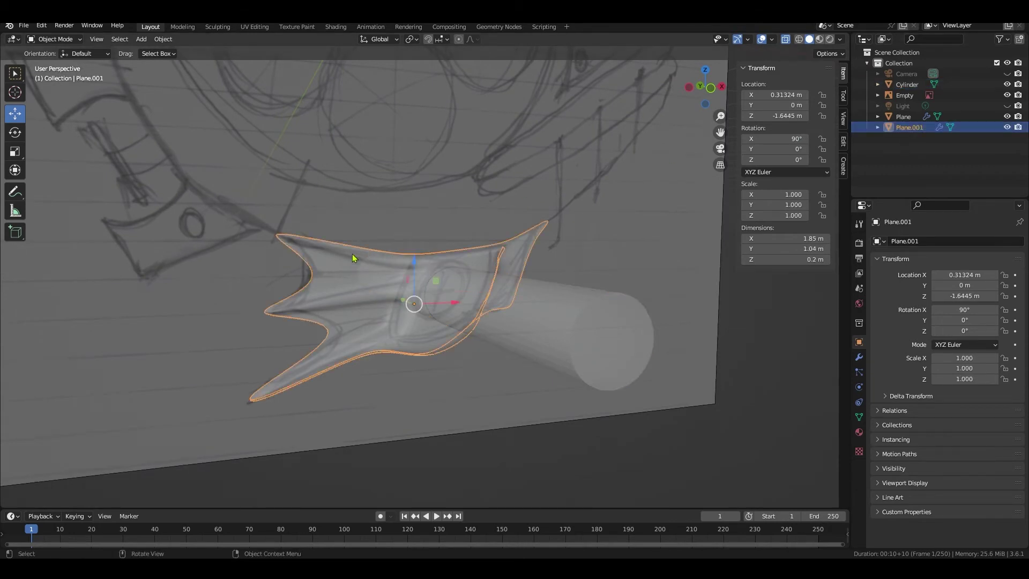
pyautogui.click(859, 357)
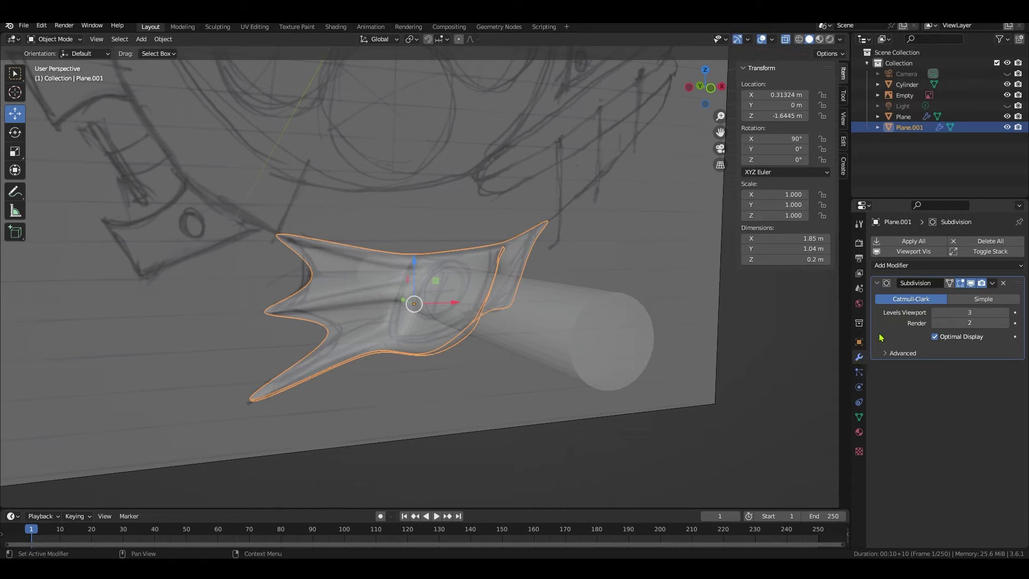
# - Add a Boolean modifier to the fin using the Cylinder as cutter
pyautogui.click(905, 266)
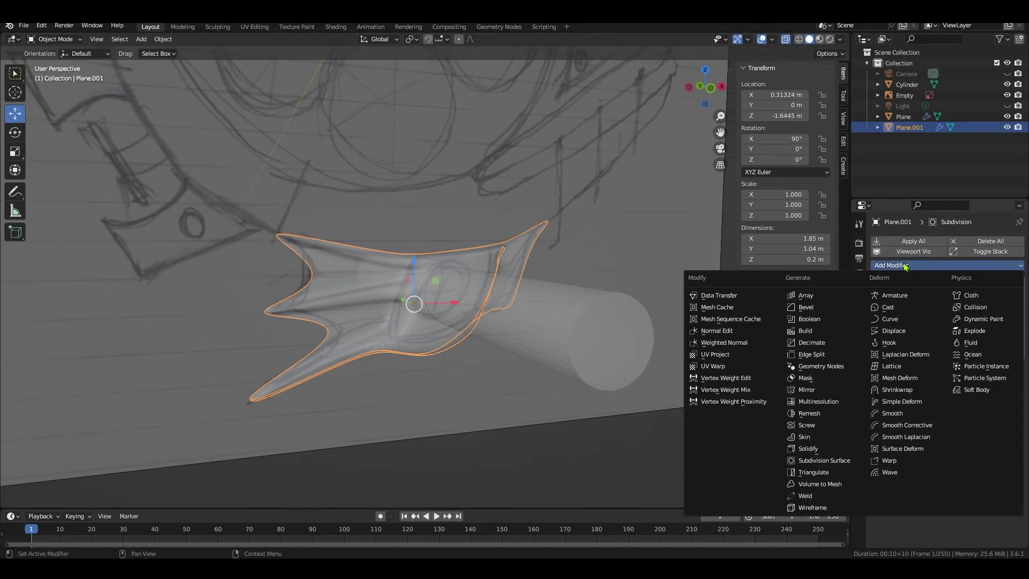
pyautogui.click(805, 320)
pyautogui.click(1003, 411)
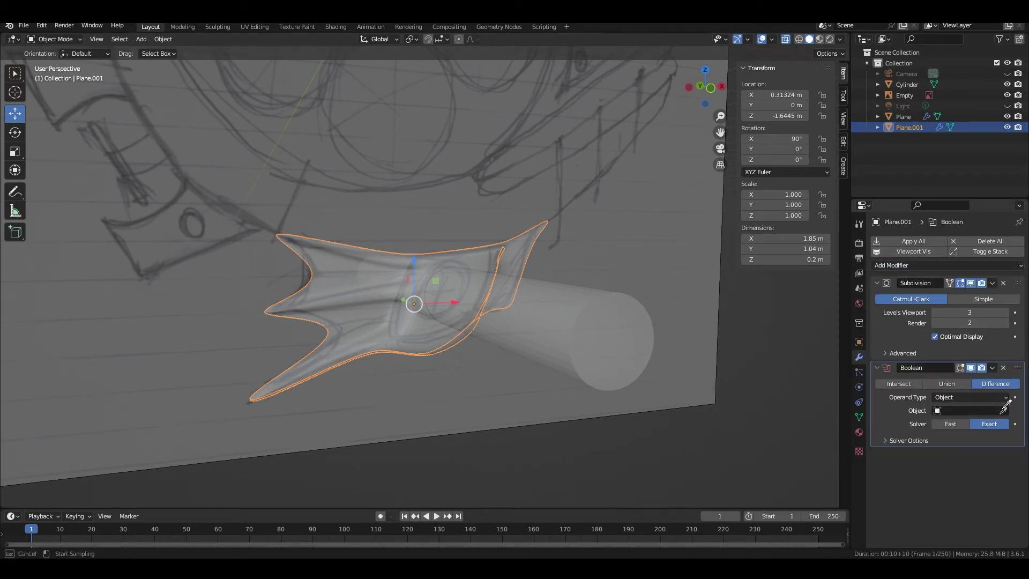
pyautogui.click(594, 329)
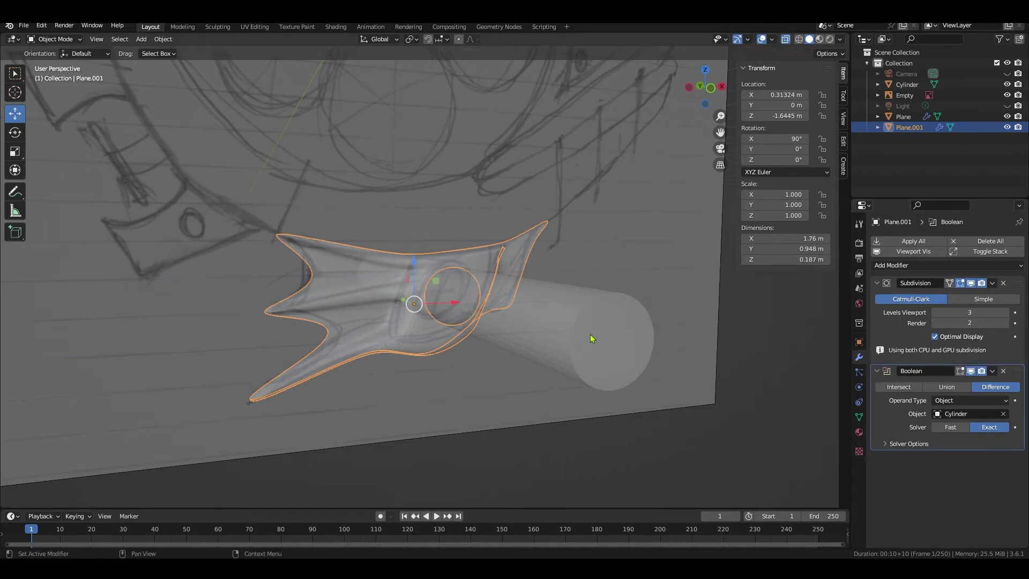
# - Hide the Cylinder to inspect the round hole, then make it visible again
pyautogui.click(1008, 84)
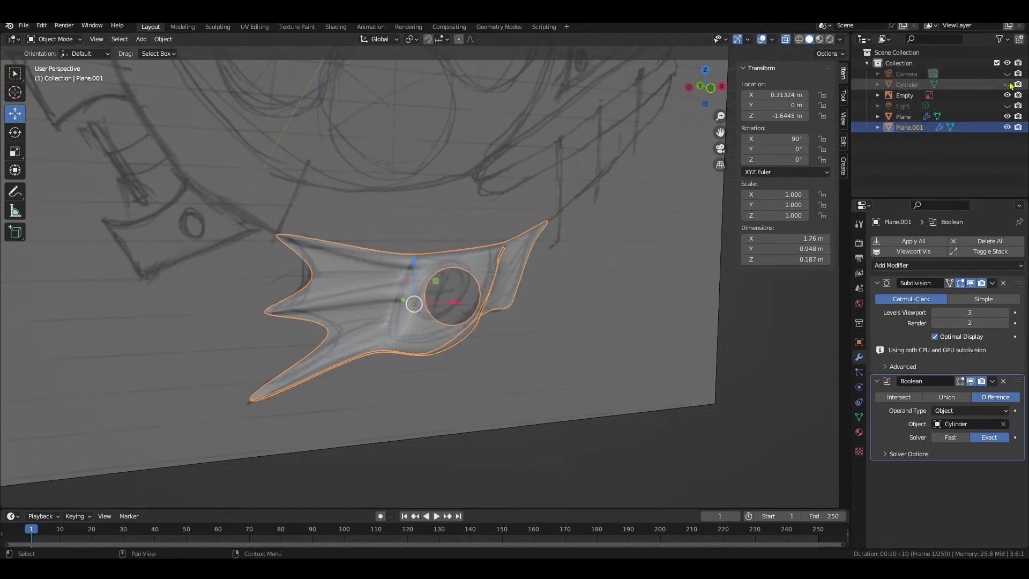
pyautogui.moveTo(627, 223); pyautogui.dragTo(503, 251, button='middle')
pyautogui.scroll(4, 574, 281)
pyautogui.scroll(2, 494, 250)
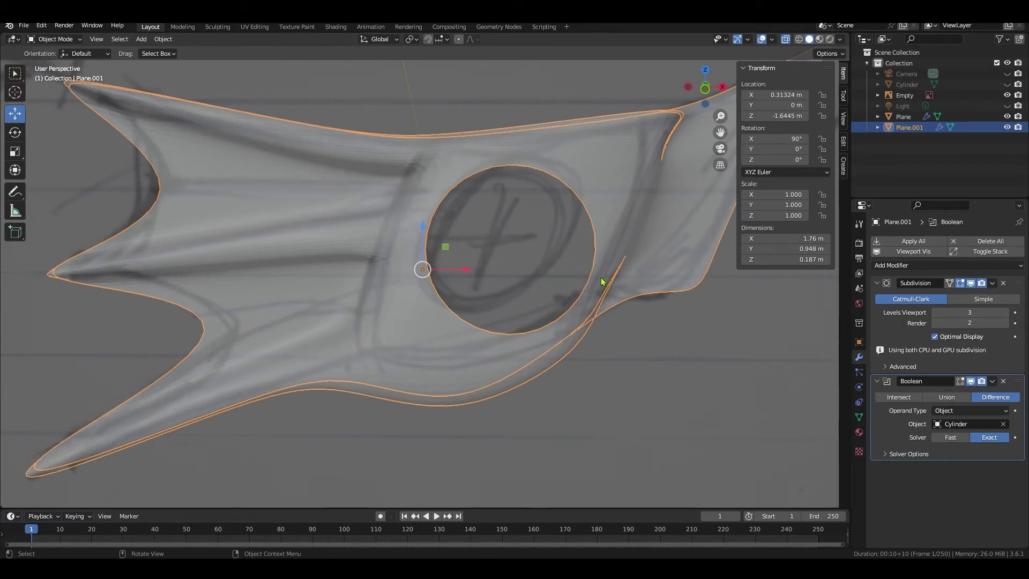
pyautogui.click(907, 85)
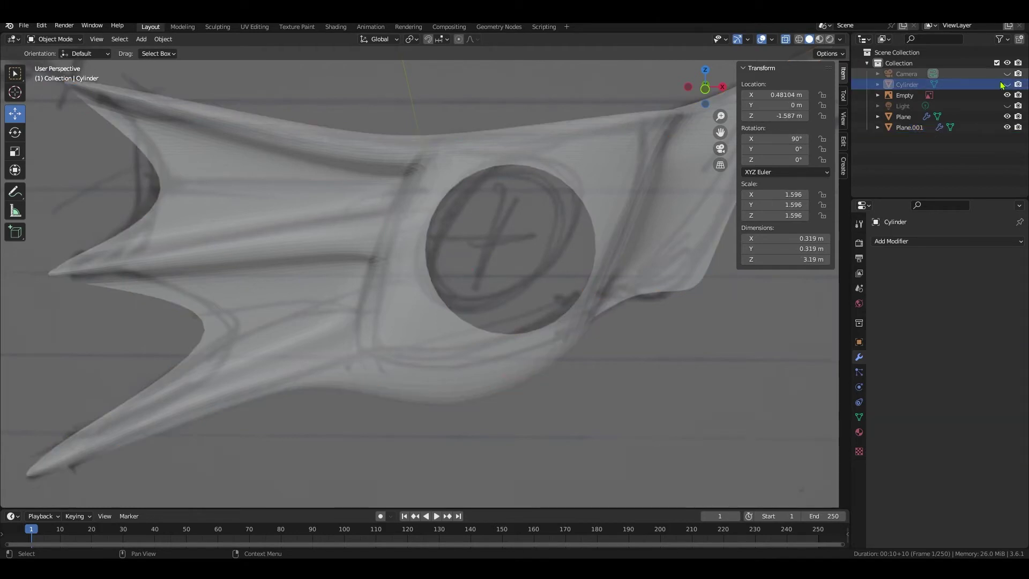
pyautogui.click(1007, 84)
pyautogui.scroll(-8, 561, 234)
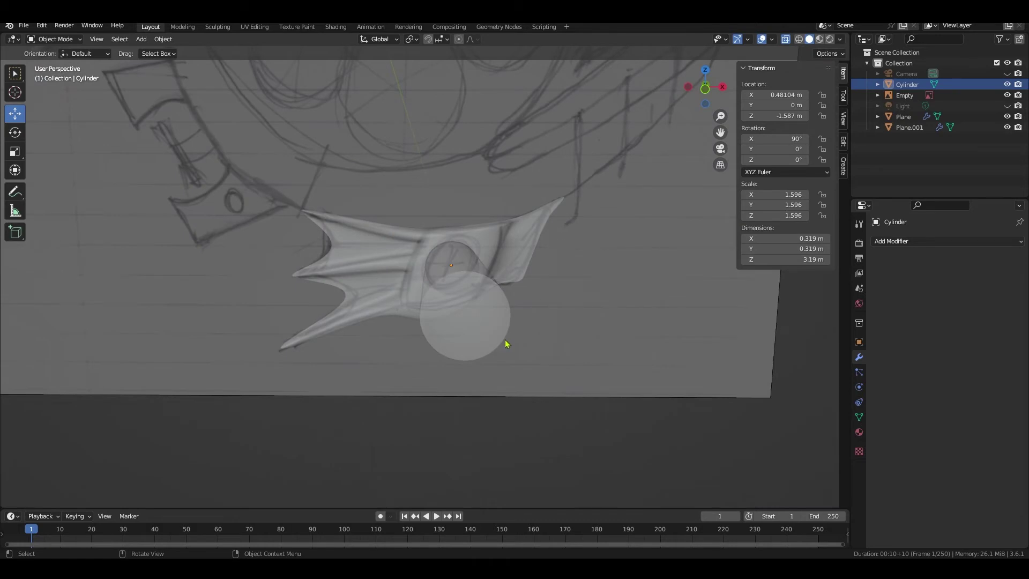
# - Duplicate the cylinder in place as Cylinder.001, hide the original, and view from the right
pyautogui.click(480, 327)
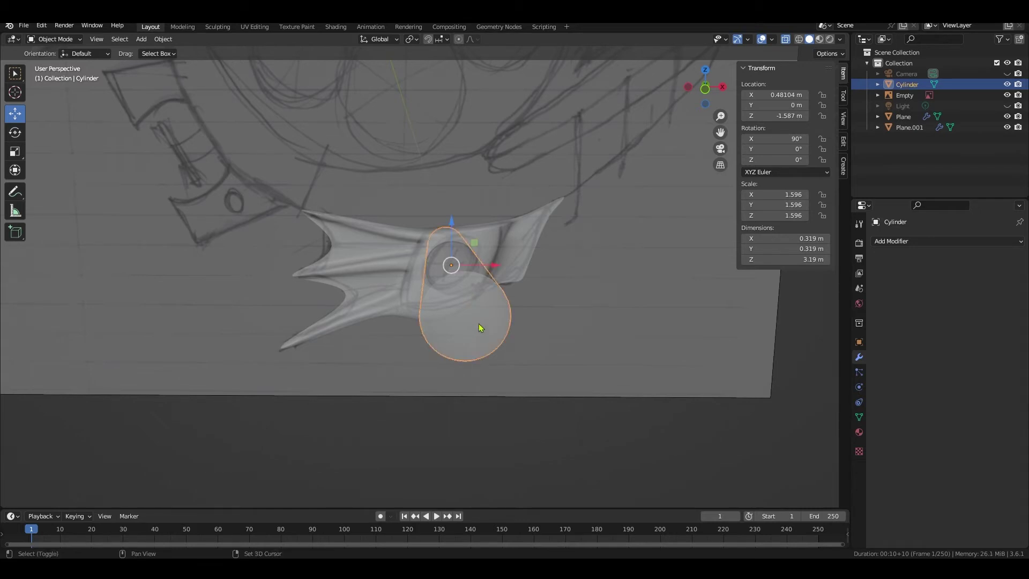
pyautogui.hotkey('shift', 'd')
pyautogui.rightClick(480, 328)
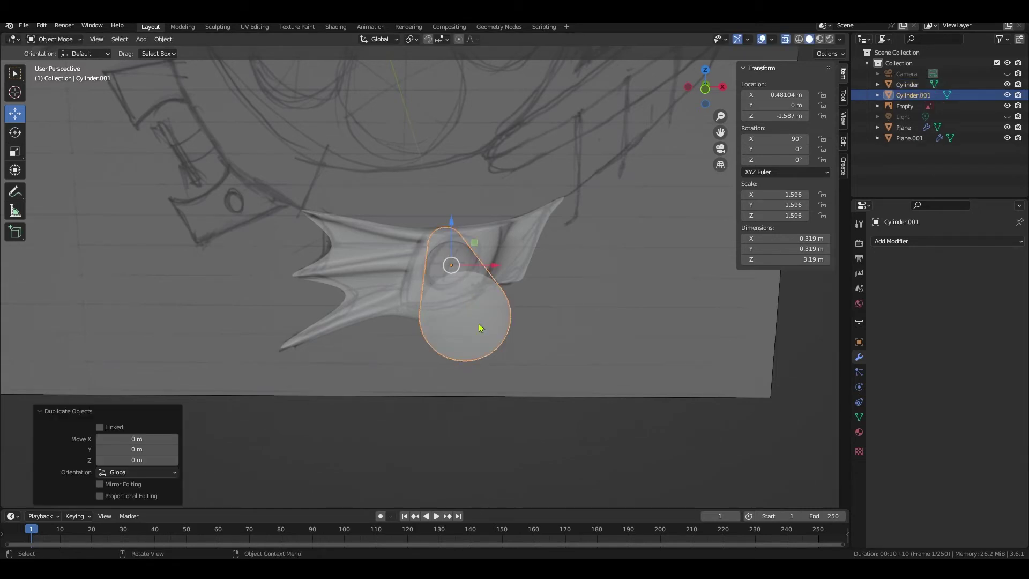
pyautogui.click(1007, 85)
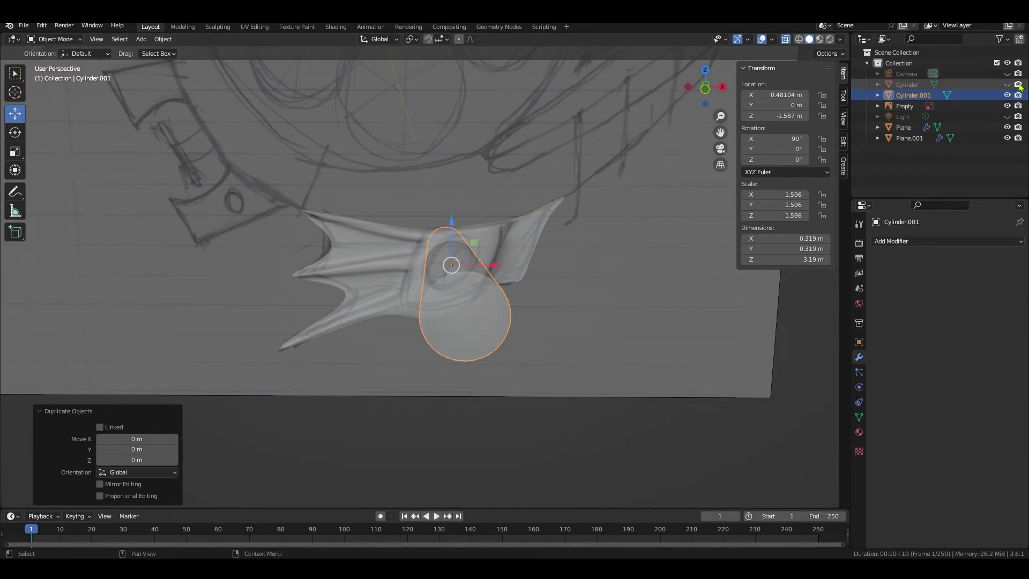
pyautogui.moveTo(570, 287); pyautogui.dragTo(635, 290, button='middle')
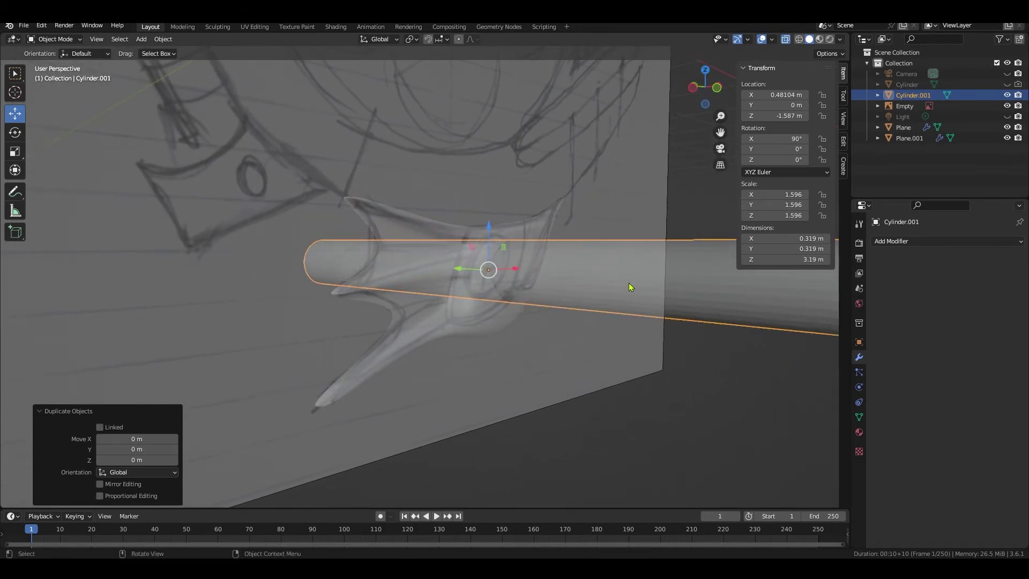
pyautogui.press('KP_3')
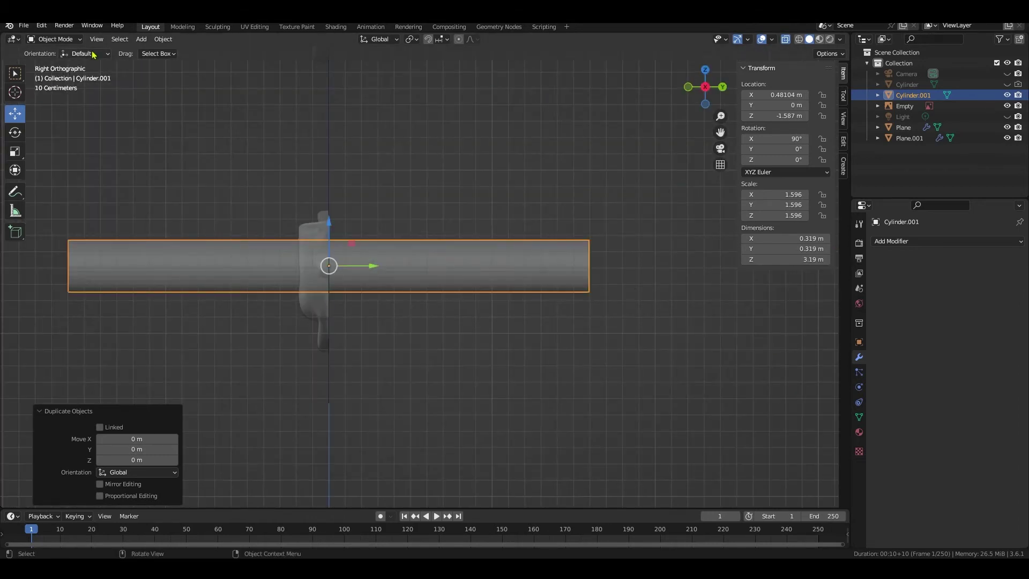
# - In Edit Mode, set the cylinder's right-end vertices to Z 0 via the N panel
pyautogui.click(54, 39)
pyautogui.click(53, 61)
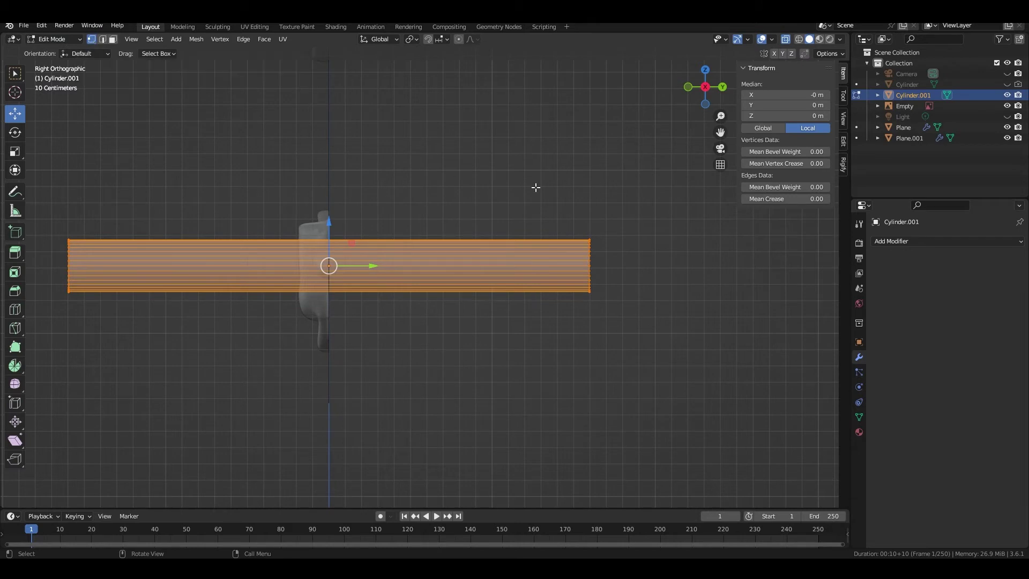
pyautogui.moveTo(553, 168); pyautogui.dragTo(613, 334)
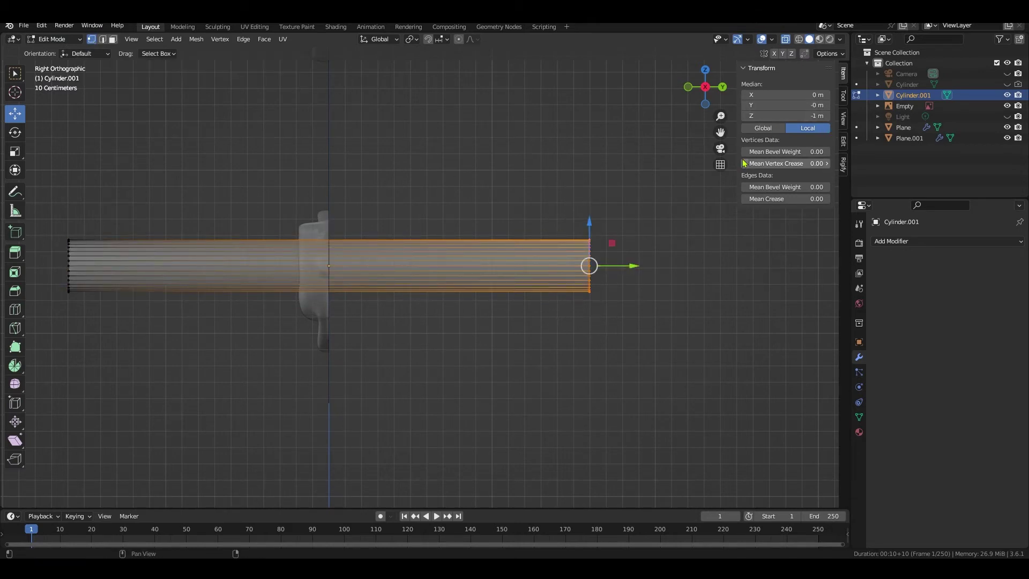
pyautogui.press('n')
pyautogui.press('n')
pyautogui.press('n')
pyautogui.press('n')
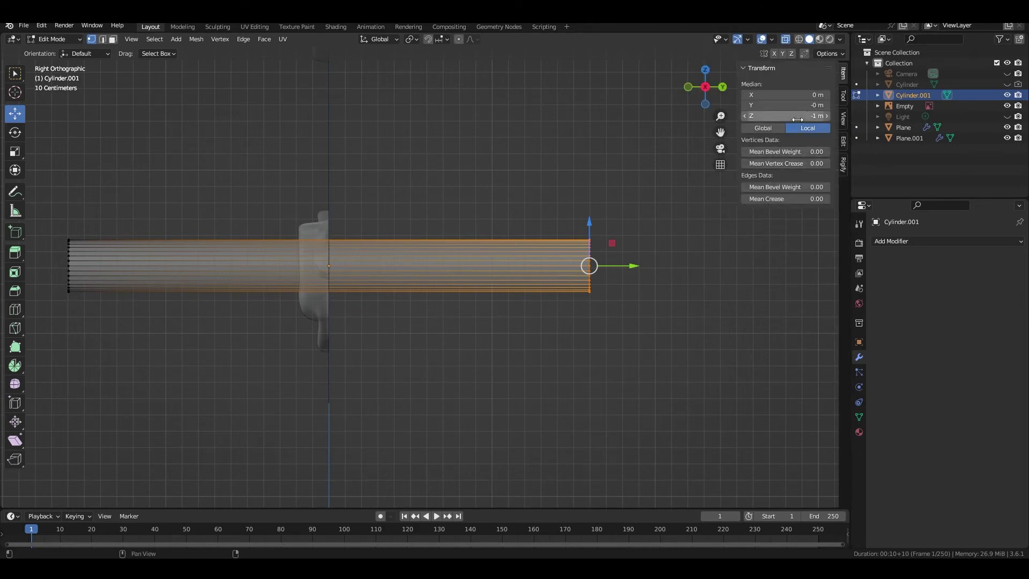
pyautogui.click(814, 116)
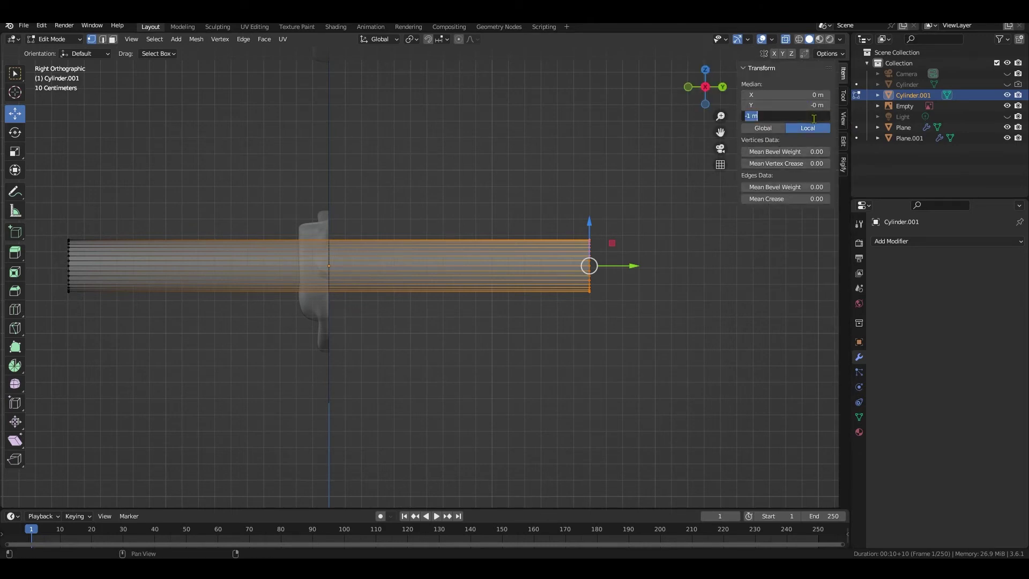
pyautogui.write('0')
pyautogui.press('Return')
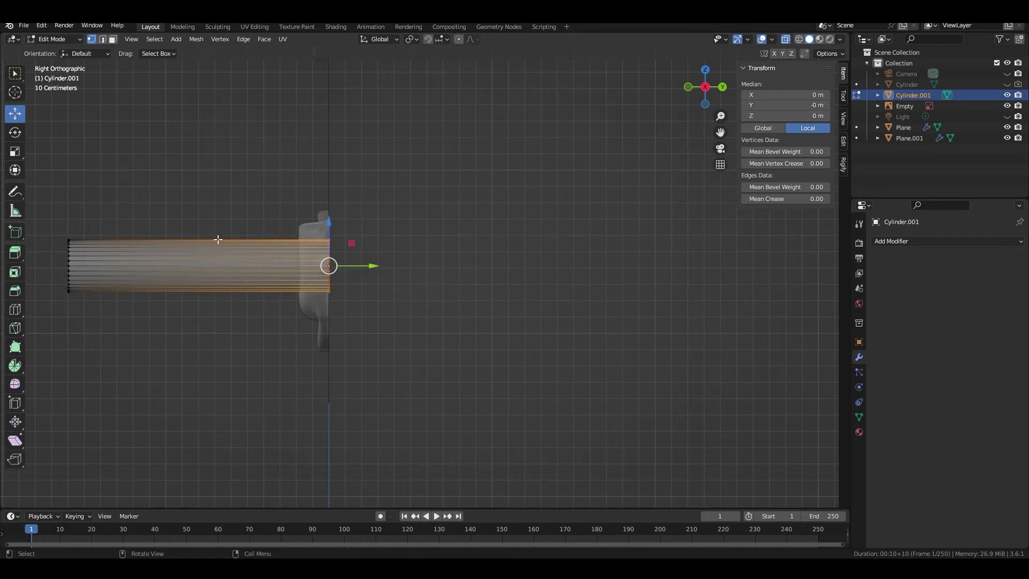
# - Slide the cylinder's left-end vertices along Y toward the fin to form a stub
pyautogui.moveTo(44, 193); pyautogui.dragTo(94, 306)
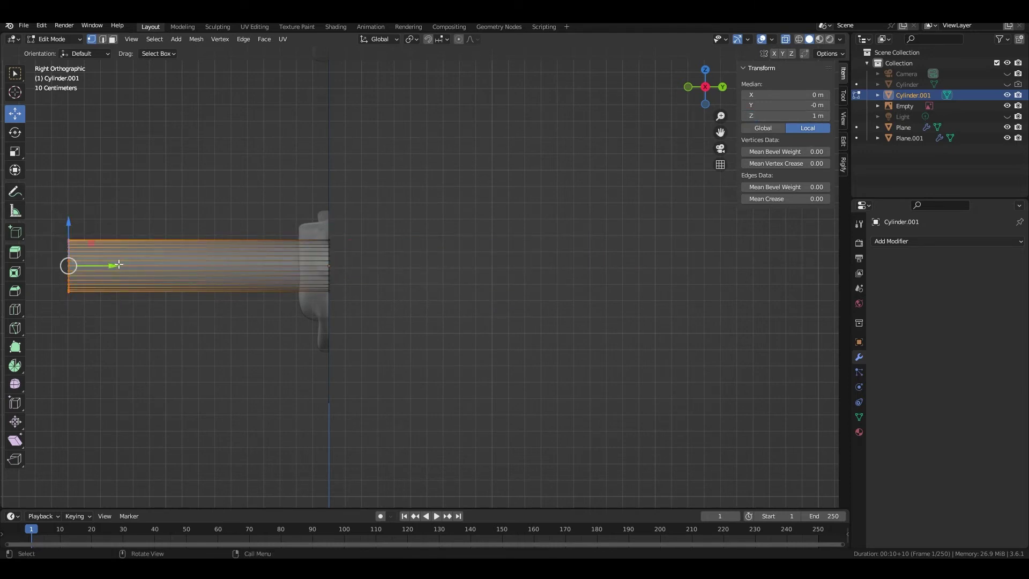
pyautogui.moveTo(118, 264); pyautogui.dragTo(339, 311)
pyautogui.moveTo(359, 310); pyautogui.dragTo(80, 65, button='middle')
# - Return to Object Mode and turn off X-ray so the meshes display solid
pyautogui.click(54, 40)
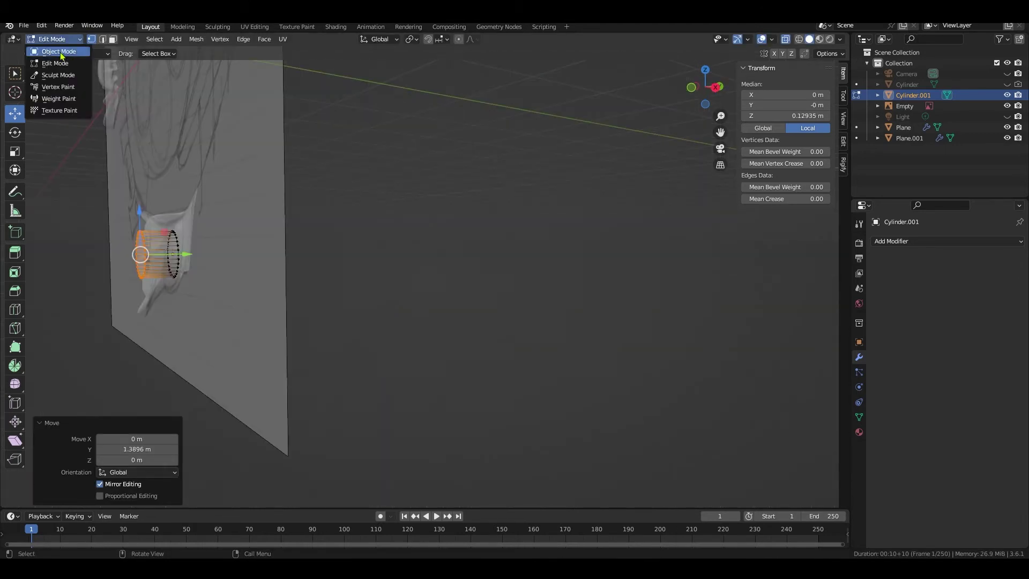
pyautogui.click(59, 51)
pyautogui.scroll(5, 363, 239)
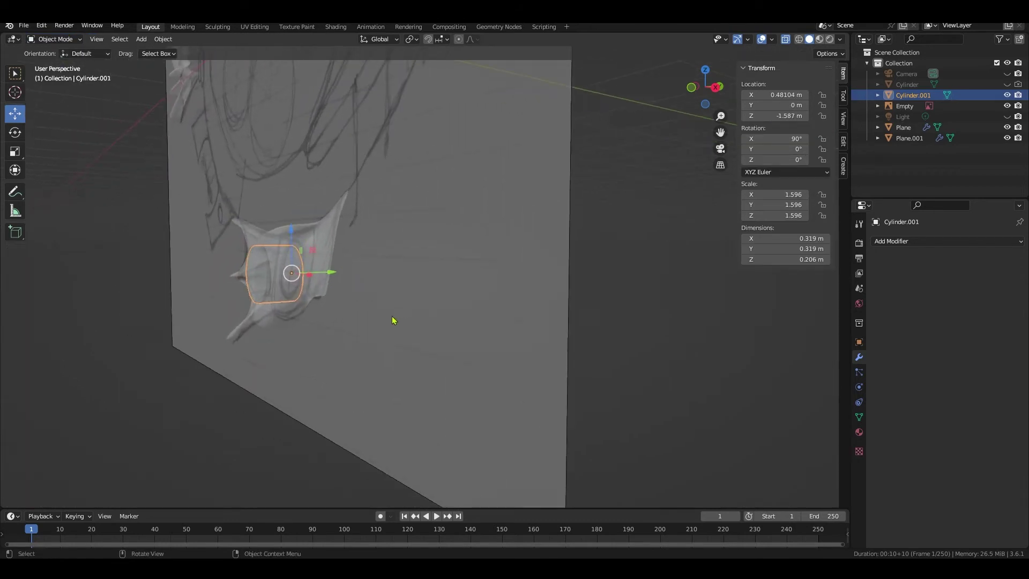
pyautogui.scroll(1, 392, 320)
pyautogui.click(786, 39)
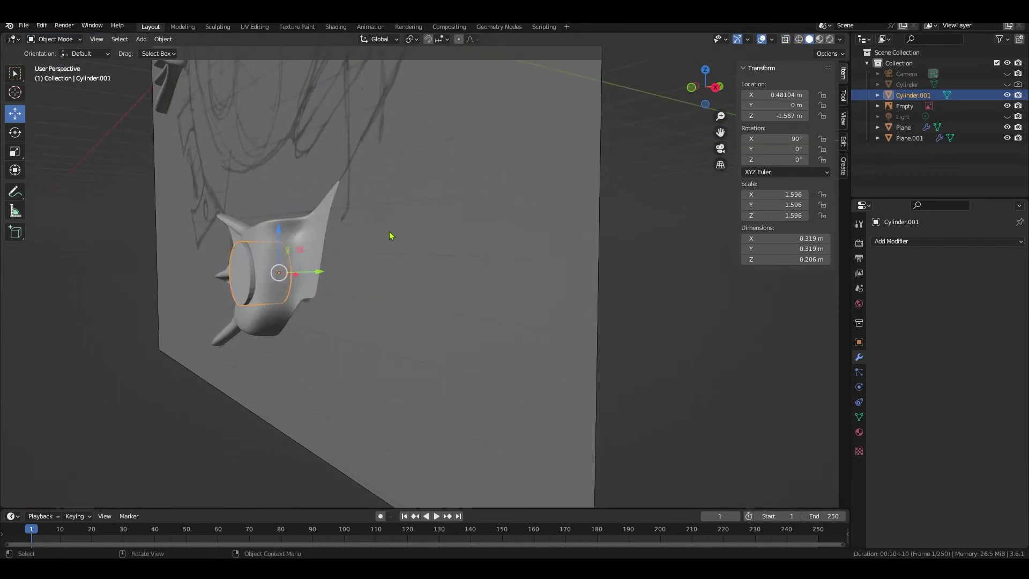
pyautogui.moveTo(391, 234); pyautogui.dragTo(481, 318, button='middle')
# - Delete the front and back cap faces of Cylinder.001, then go back to Object Mode
pyautogui.click(75, 39)
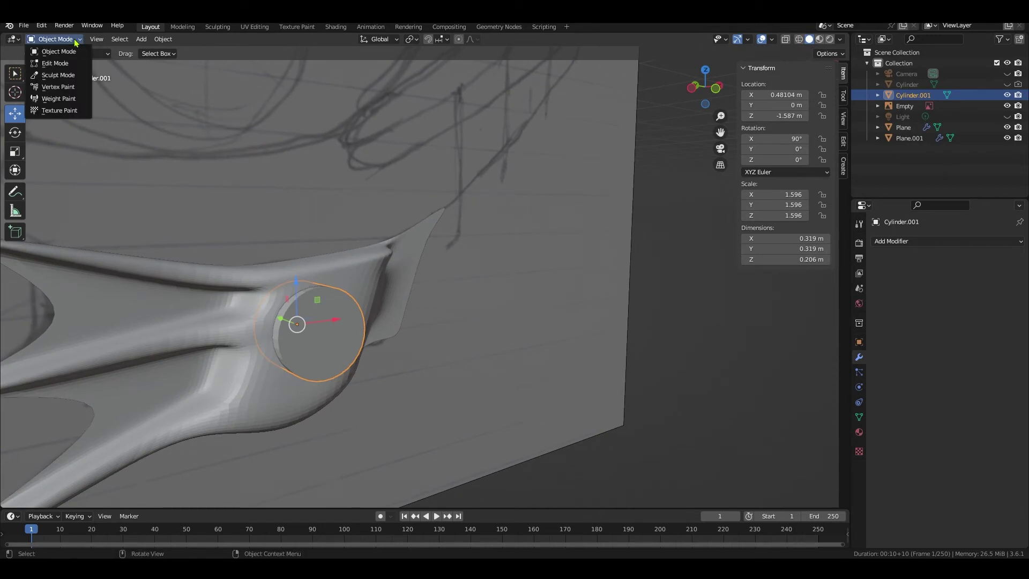
pyautogui.click(60, 64)
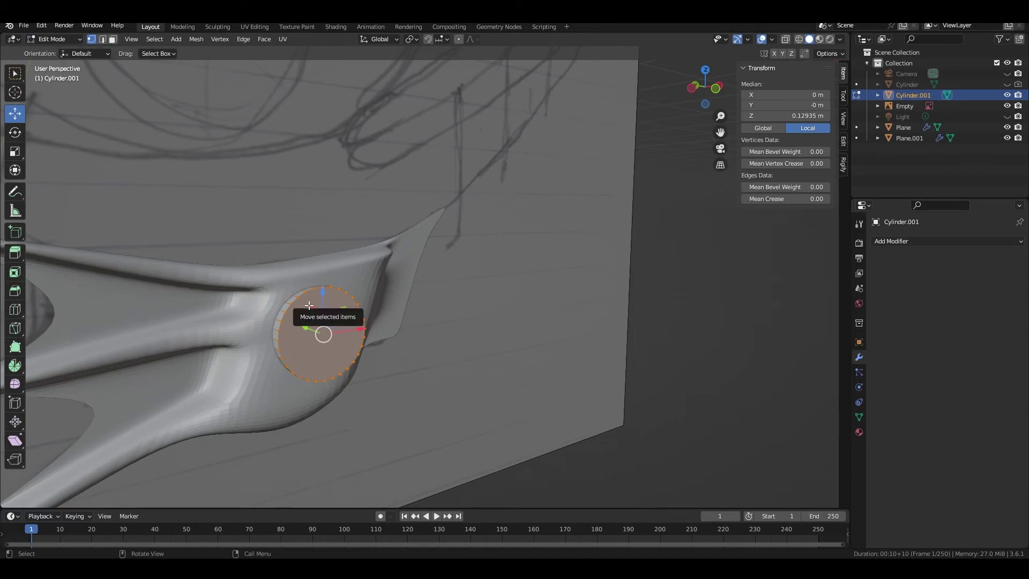
pyautogui.click(112, 41)
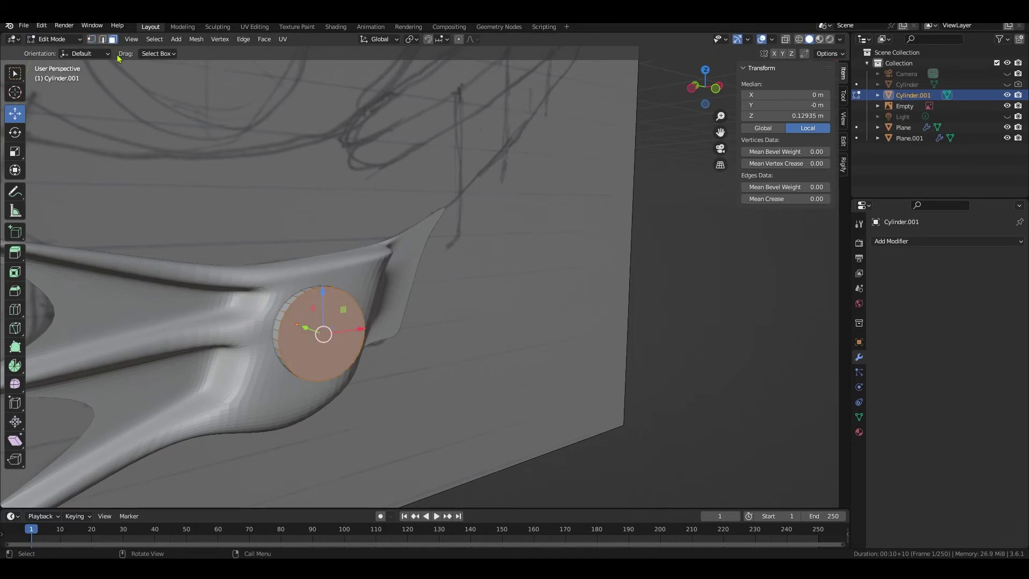
pyautogui.click(309, 298)
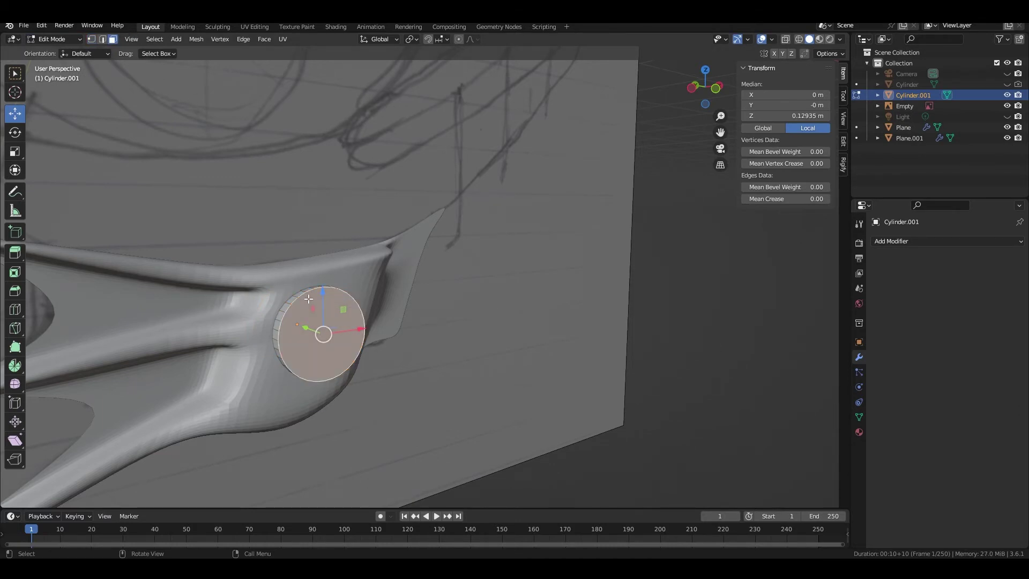
pyautogui.press('x')
pyautogui.click(308, 297)
pyautogui.press('a')
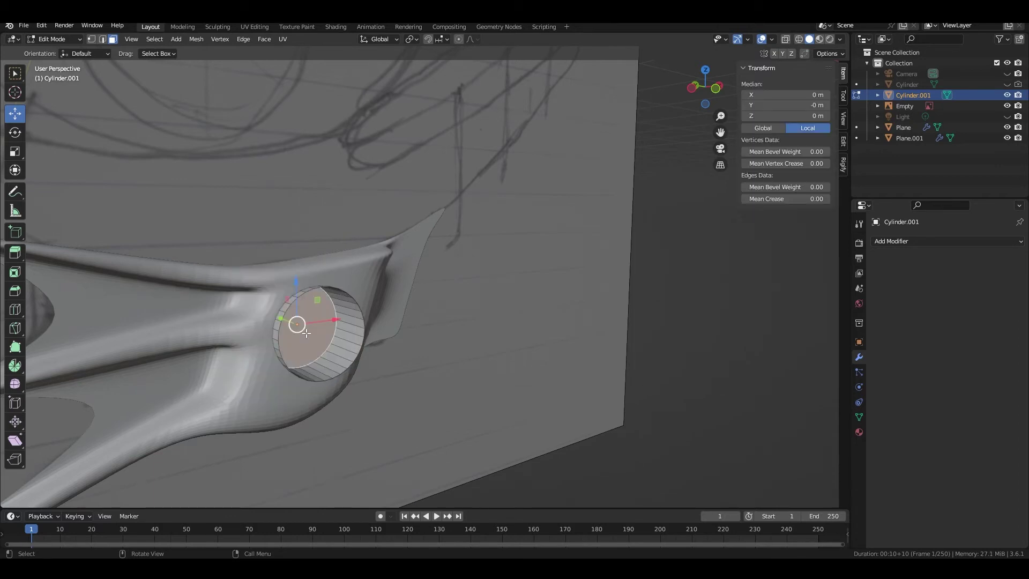
pyautogui.press('x')
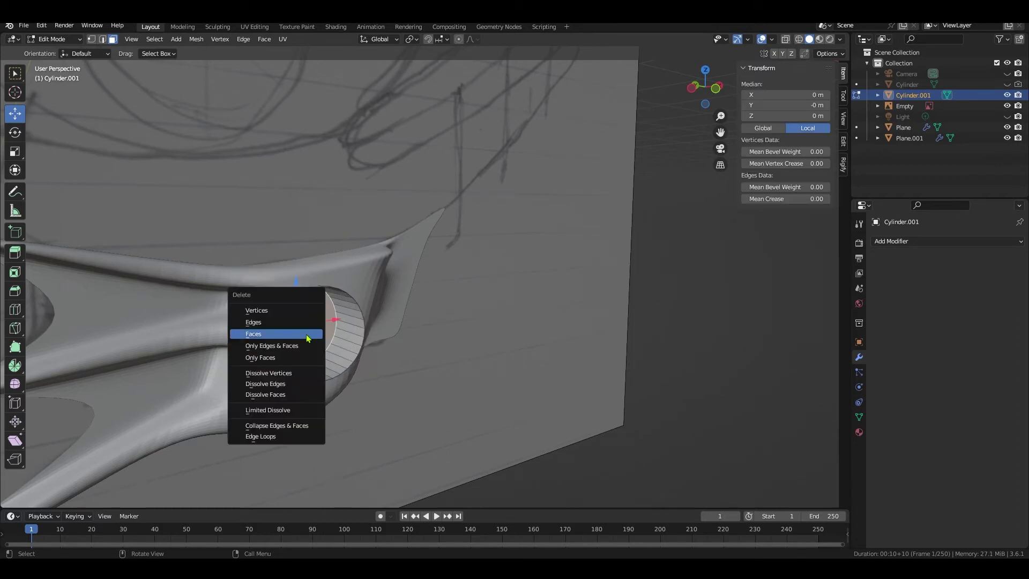
pyautogui.click(308, 334)
pyautogui.click(53, 39)
pyautogui.click(53, 51)
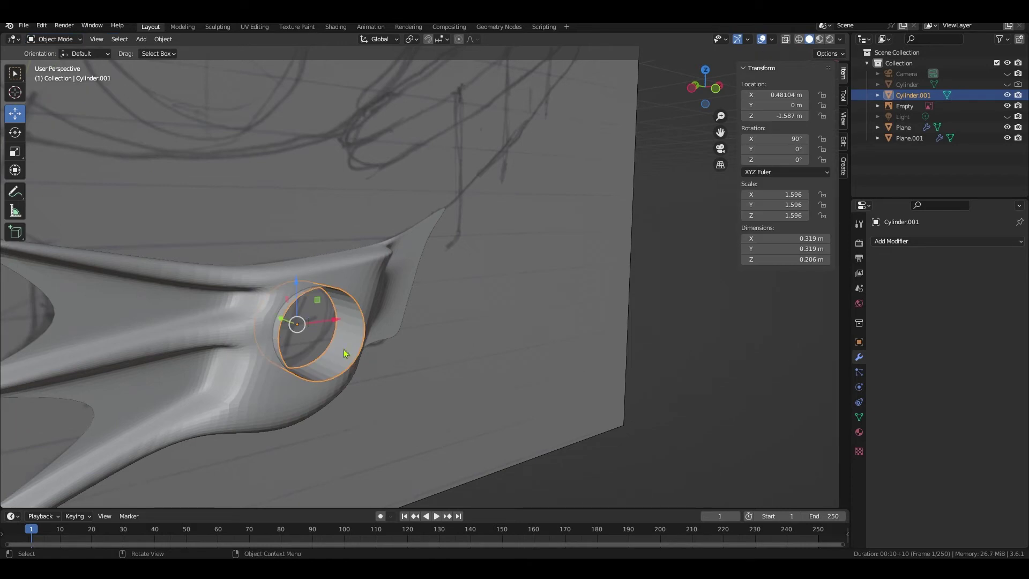
# - Add a Solidify modifier giving the open tube a 0.01 m wall
pyautogui.click(925, 242)
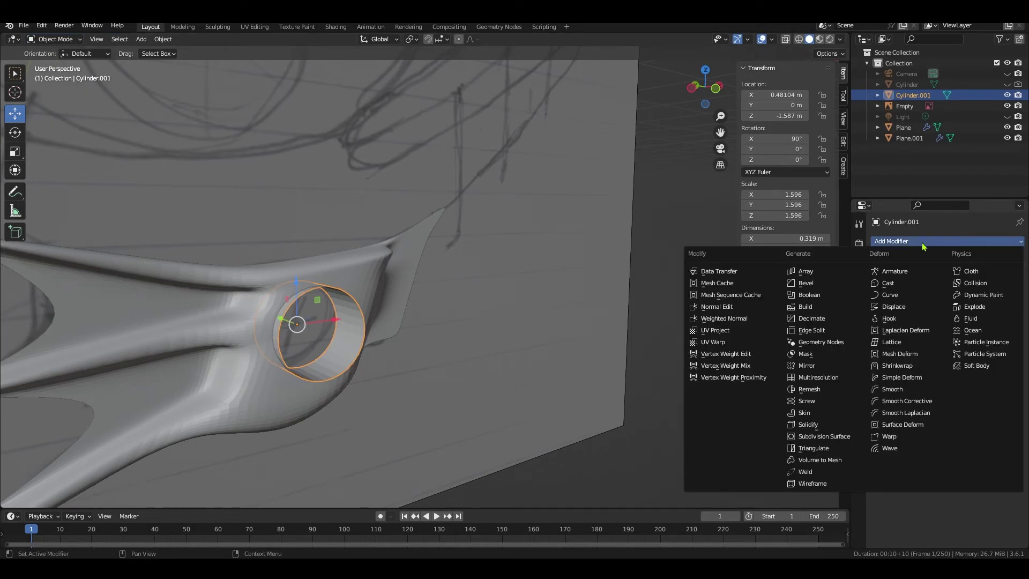
pyautogui.click(812, 425)
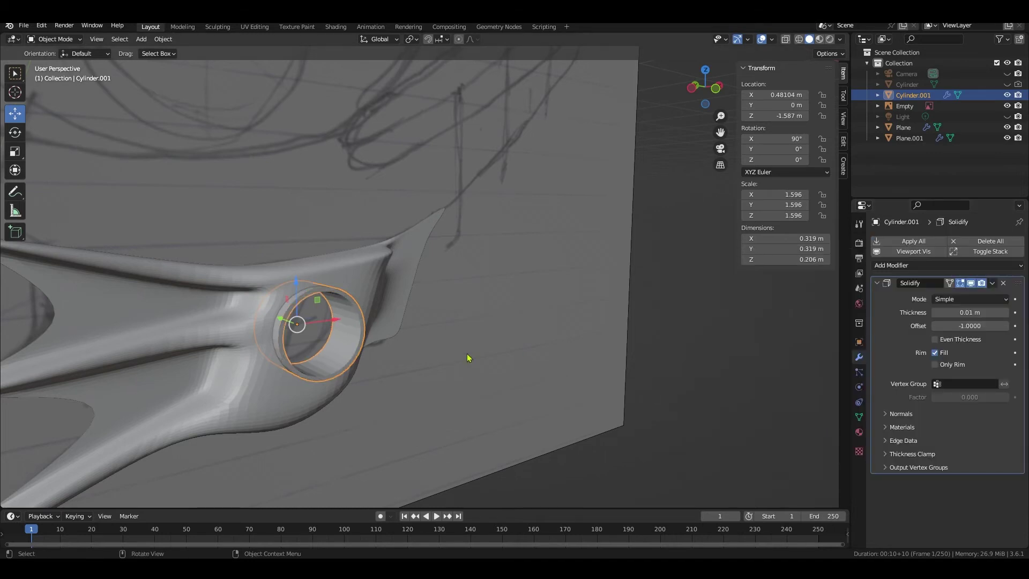
pyautogui.moveTo(467, 358); pyautogui.dragTo(355, 351, button='middle')
pyautogui.scroll(3, 205, 328)
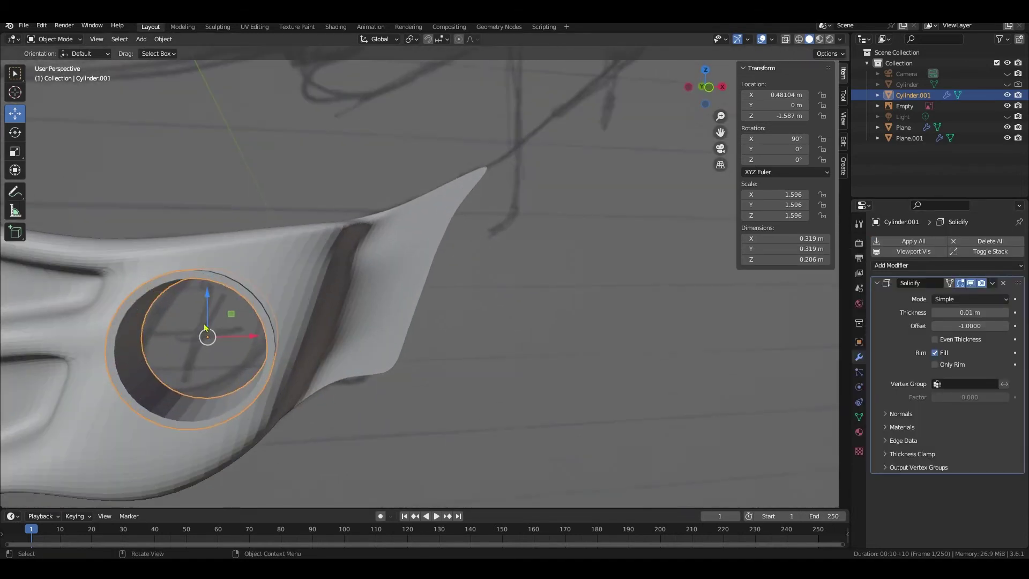
# - Apply Shade Smooth to the tube ring
pyautogui.moveTo(206, 328); pyautogui.dragTo(268, 350, button='middle')
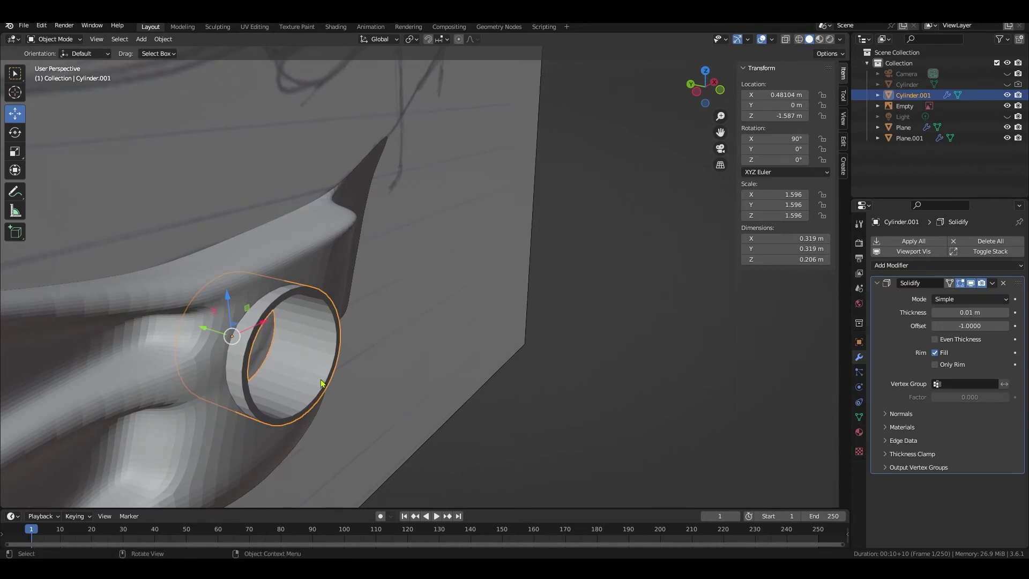
pyautogui.rightClick(322, 348)
pyautogui.click(322, 348)
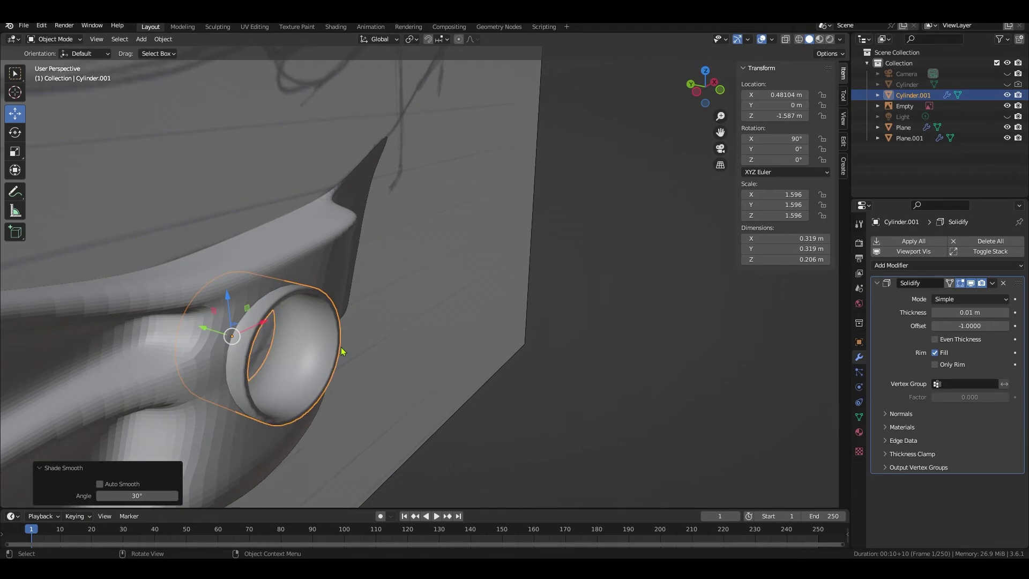
pyautogui.moveTo(321, 347)
pyautogui.mouseDown(button='middle')
pyautogui.moveTo(314, 318)
pyautogui.moveTo(329, 342)
pyautogui.mouseUp(button='middle')
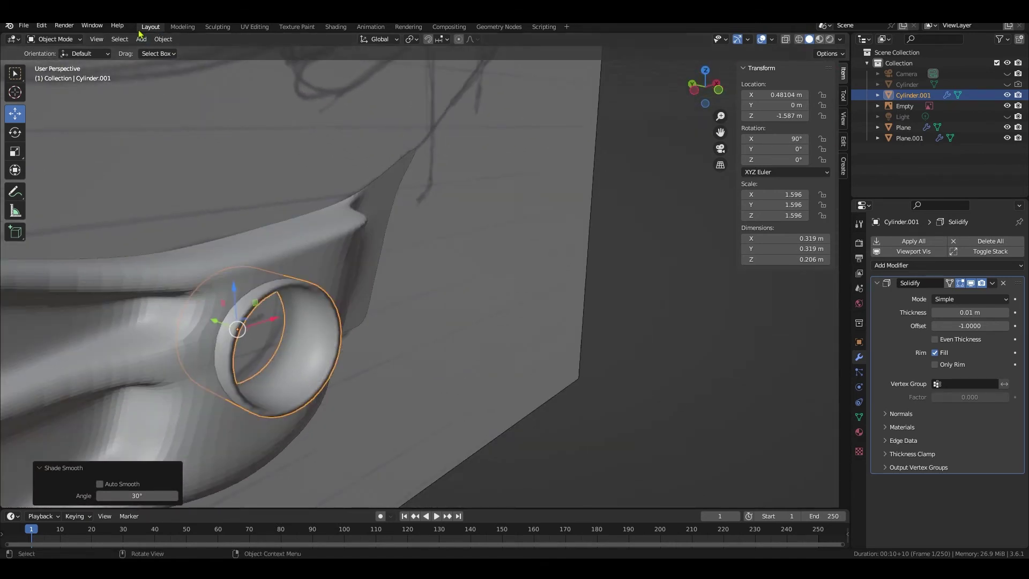
# - Add an edge loop near the rim of Cylinder.001's ring with Loop Cut
pyautogui.click(70, 39)
pyautogui.click(52, 64)
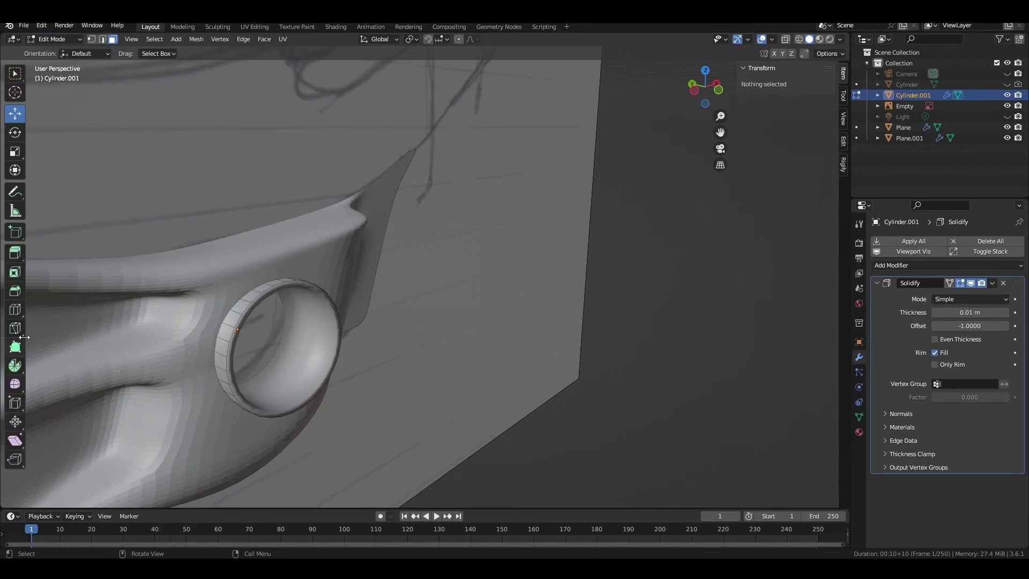
pyautogui.click(15, 309)
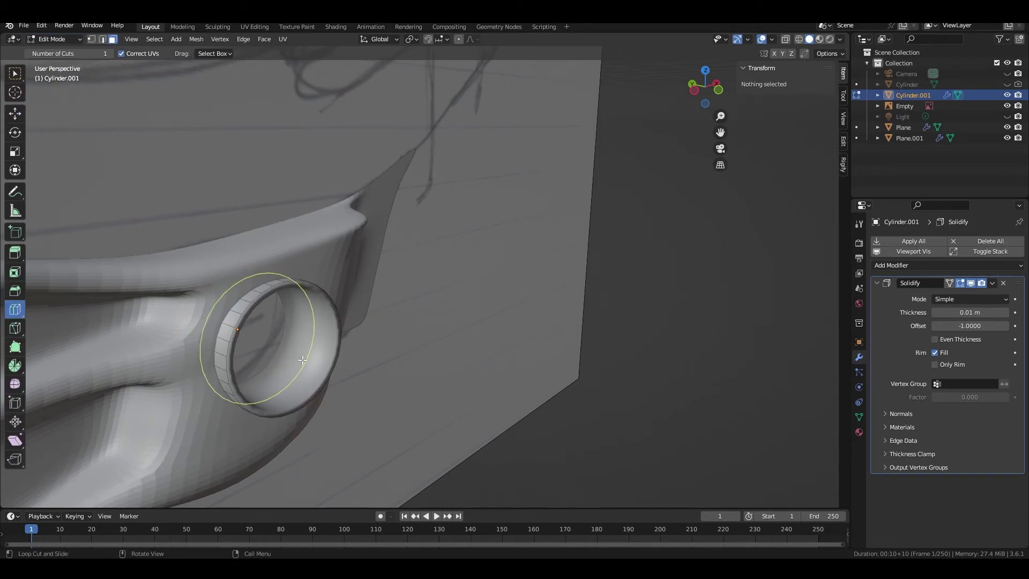
pyautogui.moveTo(303, 359); pyautogui.dragTo(325, 362)
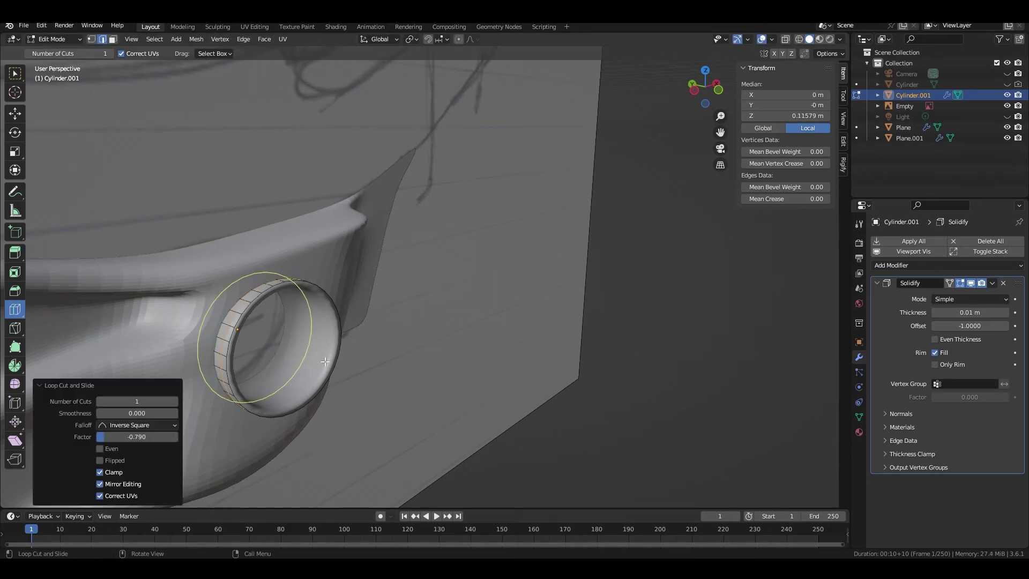
# - Switch back to Object Mode and orbit around the whole fin
pyautogui.click(10, 73)
pyautogui.moveTo(400, 308); pyautogui.dragTo(289, 302, button='middle')
pyautogui.scroll(2, 288, 303)
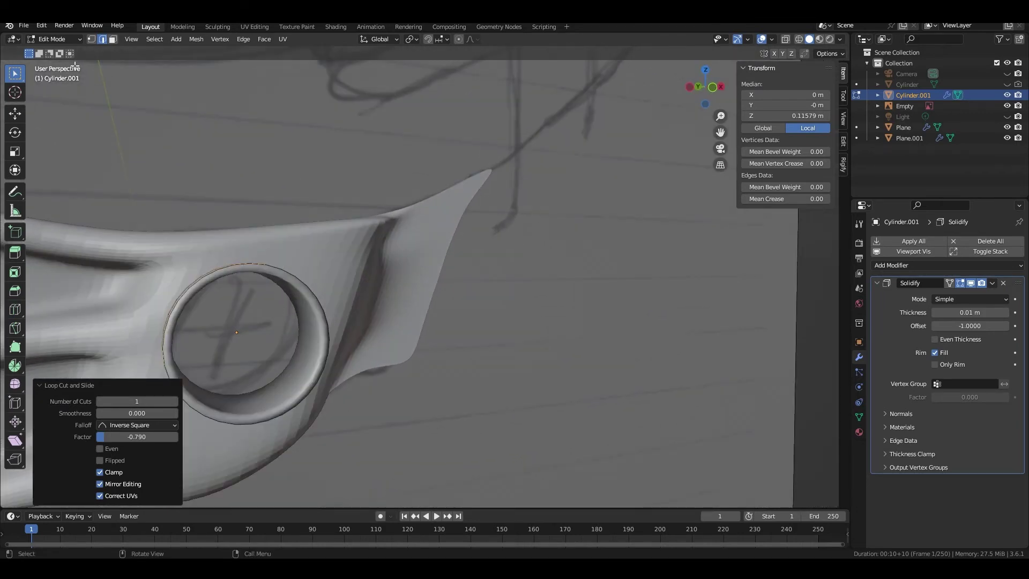
pyautogui.click(77, 40)
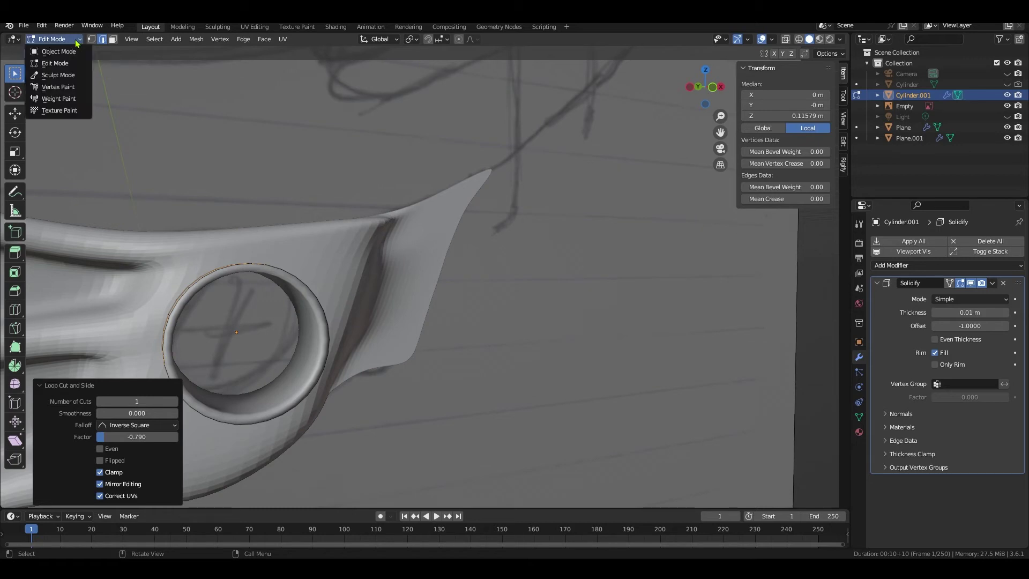
pyautogui.click(70, 52)
pyautogui.moveTo(389, 253); pyautogui.dragTo(321, 297, button='middle')
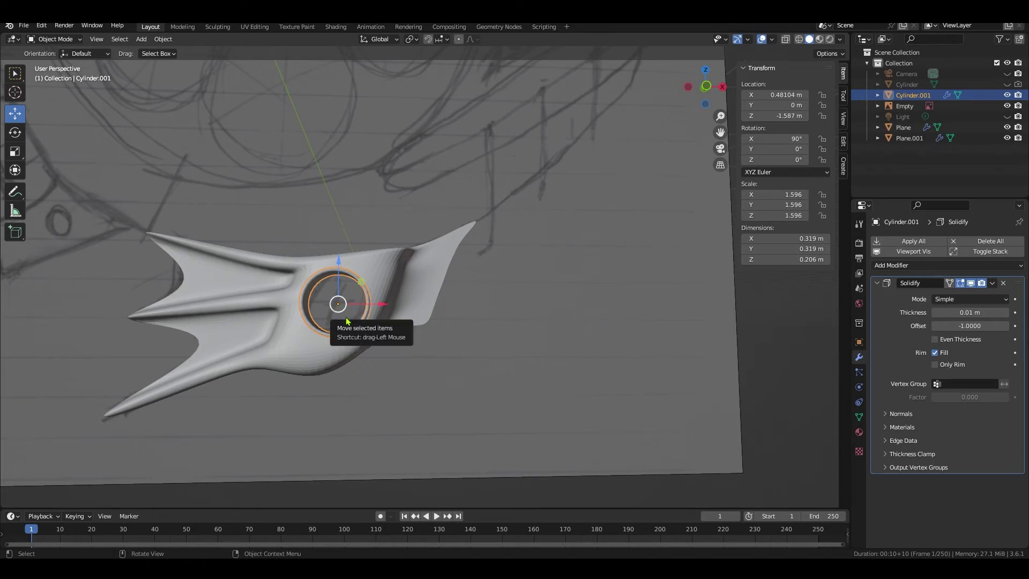
pyautogui.moveTo(348, 316); pyautogui.dragTo(474, 385, button='middle')
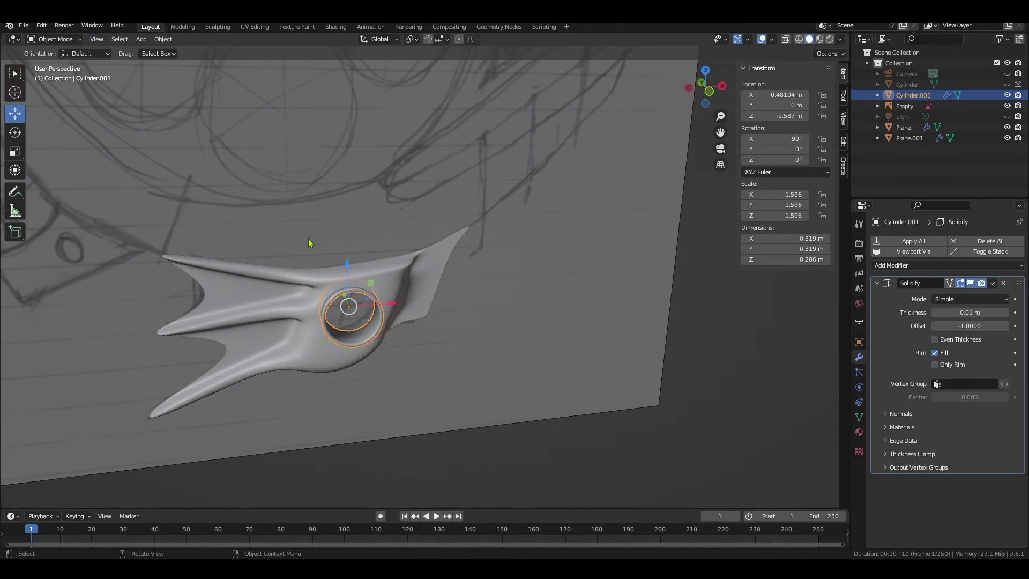
pyautogui.click(41, 25)
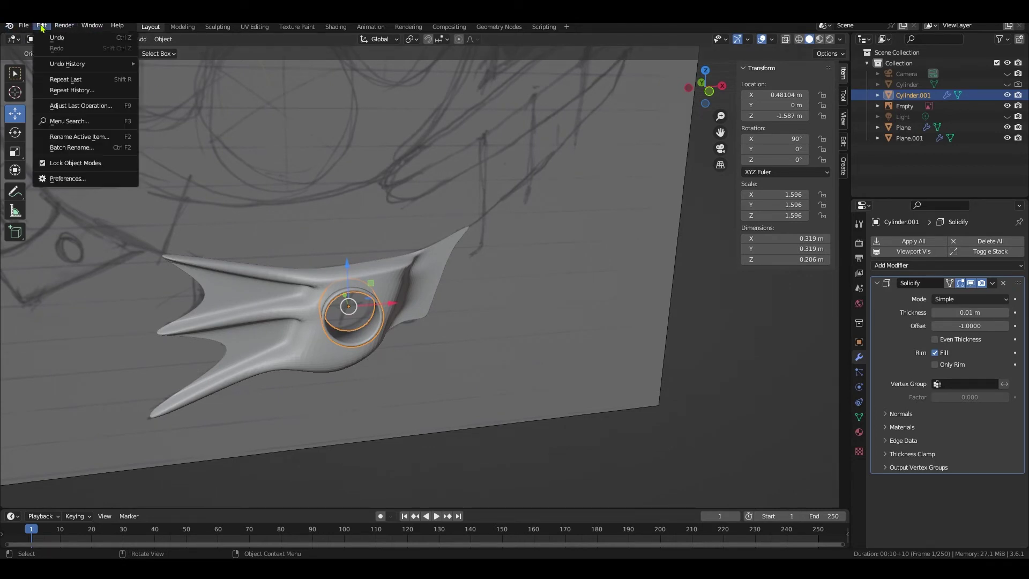
pyautogui.click(92, 181)
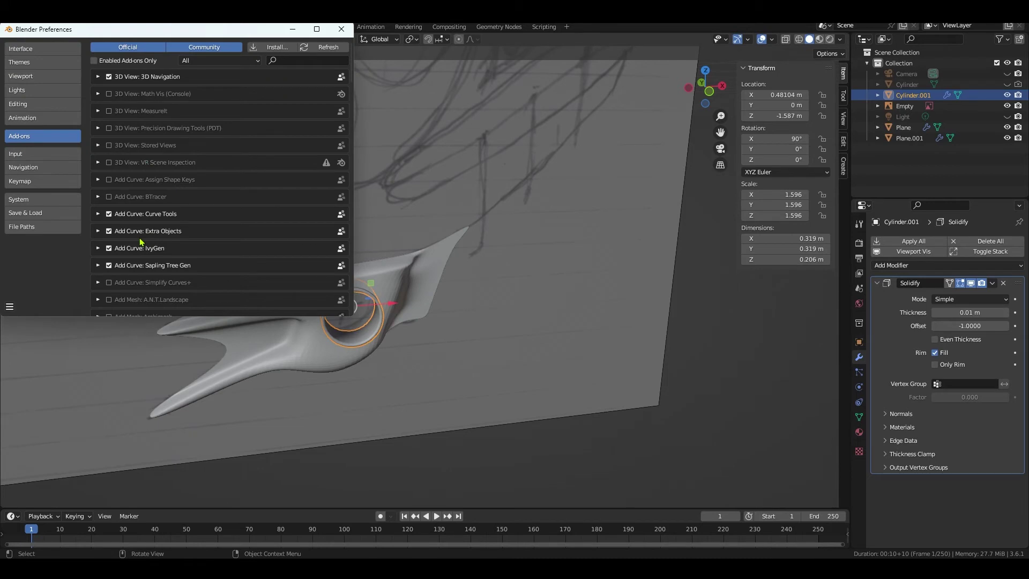
pyautogui.click(301, 62)
pyautogui.write('MESH')
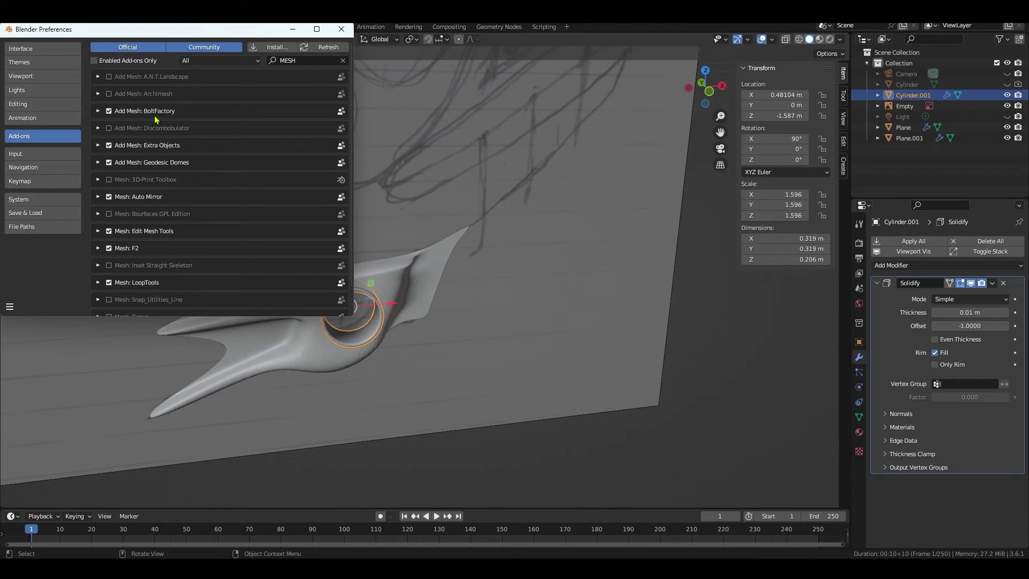
pyautogui.click(109, 112)
pyautogui.click(109, 112)
pyautogui.click(341, 29)
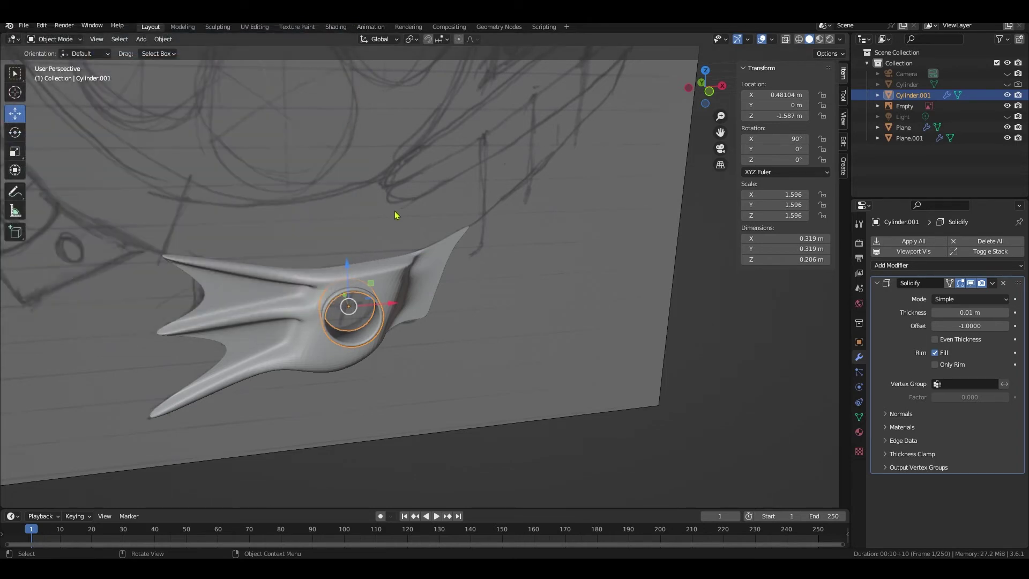
# - Add a 12-tooth Gear mesh and set its X rotation to 90° so it stands upright
pyautogui.moveTo(395, 215); pyautogui.dragTo(423, 207, button='middle')
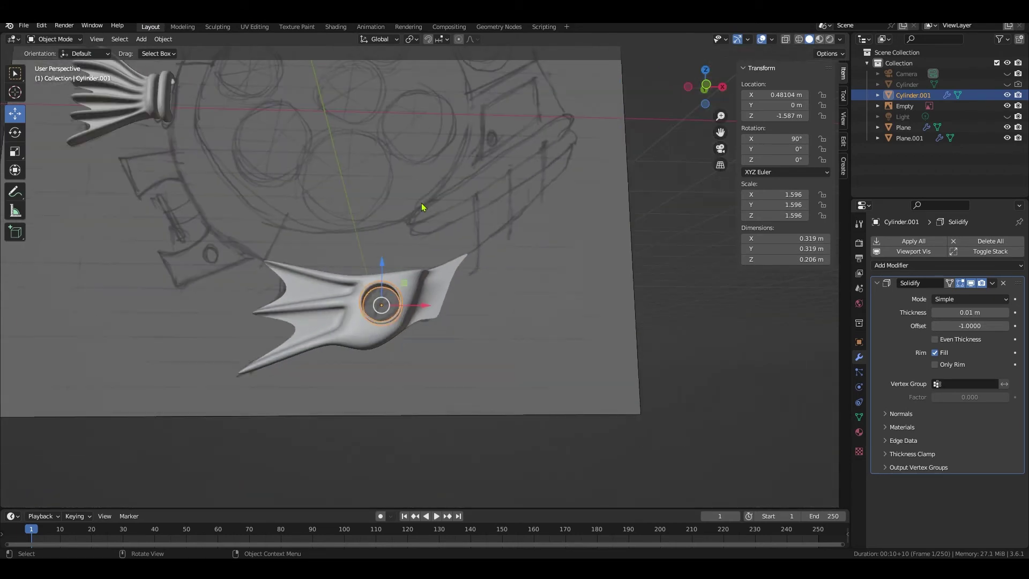
pyautogui.click(141, 39)
pyautogui.moveTo(146, 56)
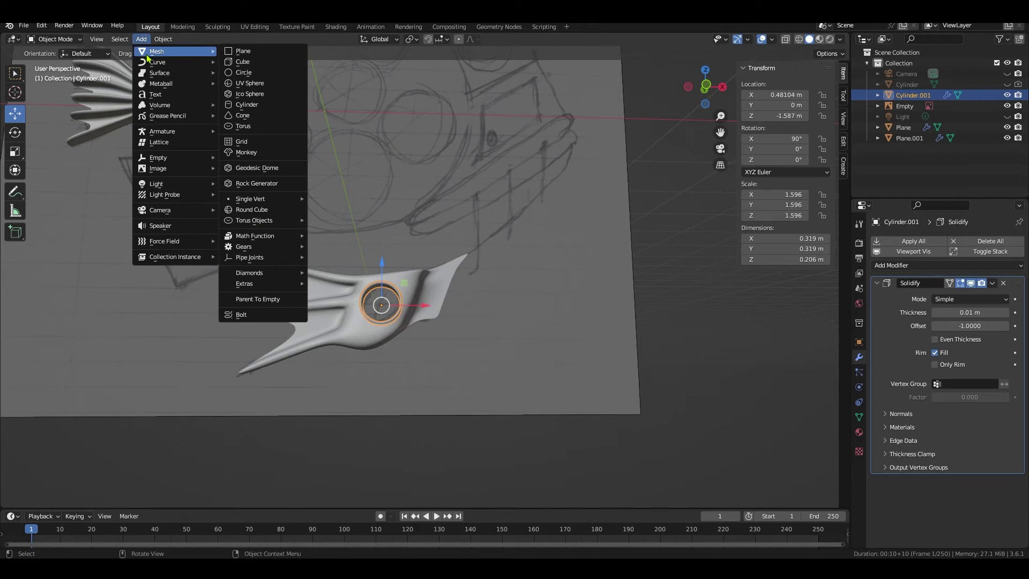
pyautogui.moveTo(255, 250)
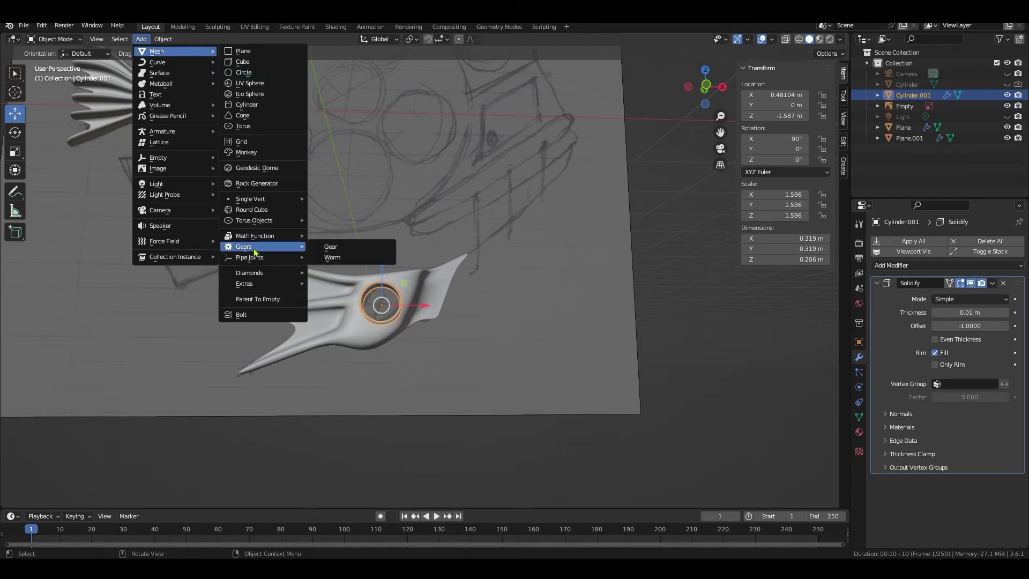
pyautogui.click(330, 247)
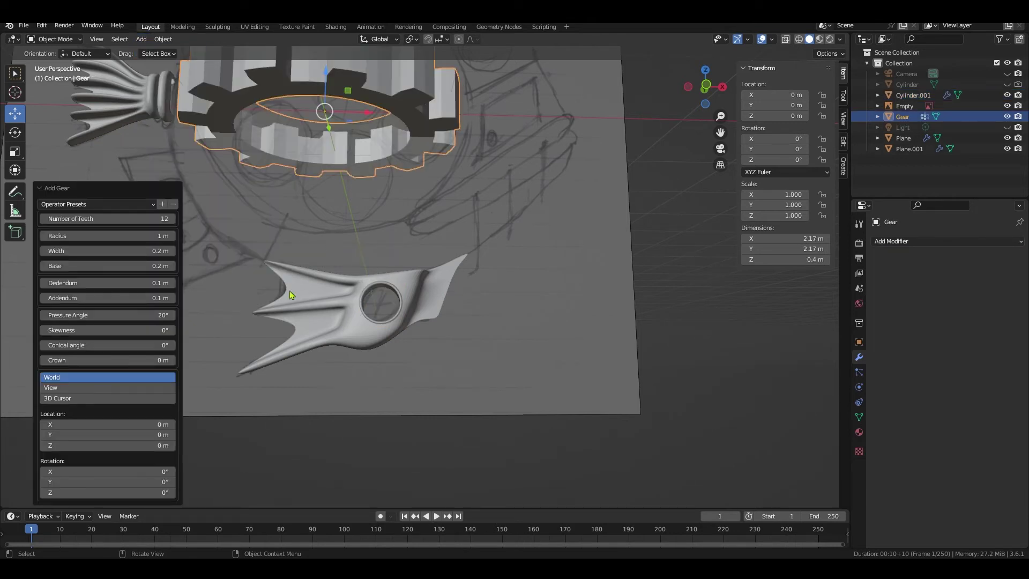
pyautogui.click(152, 469)
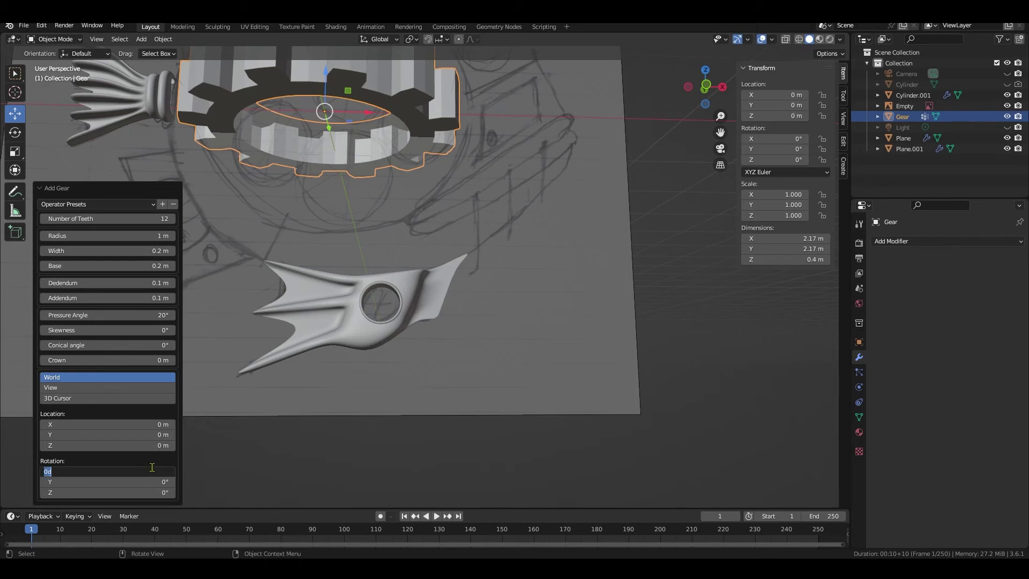
pyautogui.write('90')
pyautogui.press('Return')
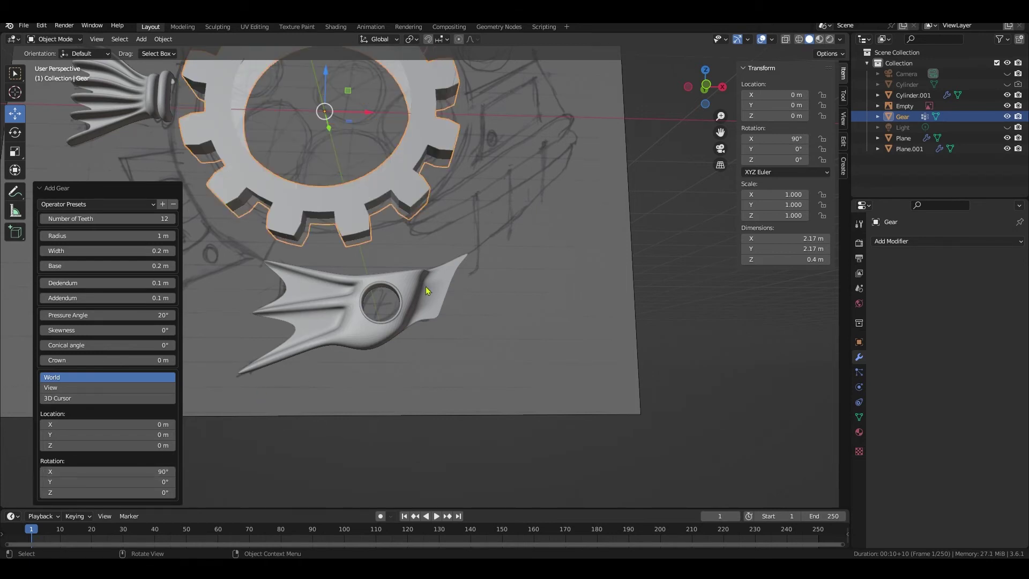
# - Scale the gear down to 0.1 and move it onto the fin's hole in front view
pyautogui.keyDown('shift'); pyautogui.moveTo(367, 240); pyautogui.dragTo(482, 316, button='middle'); pyautogui.keyUp('shift')
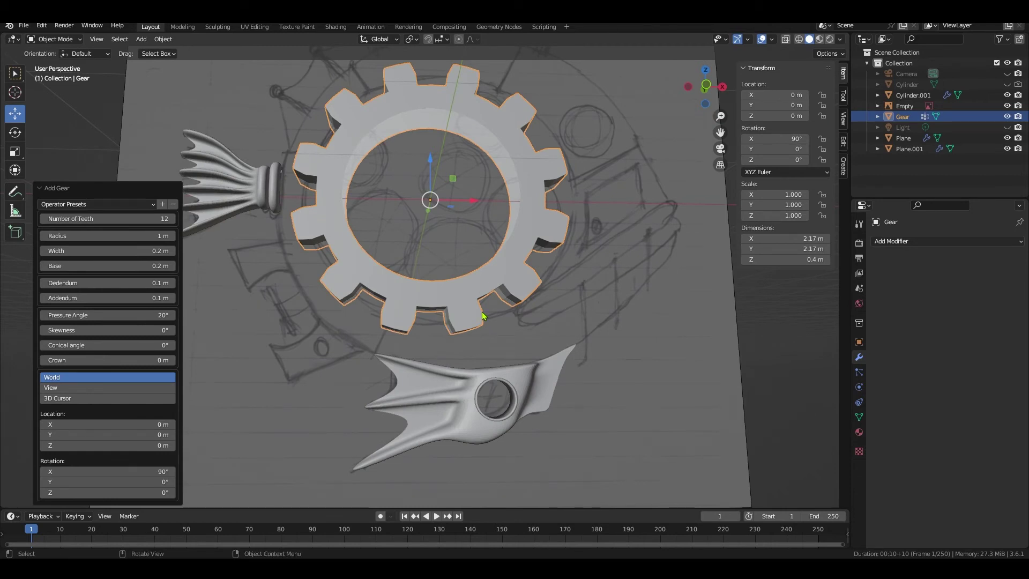
pyautogui.write('s')
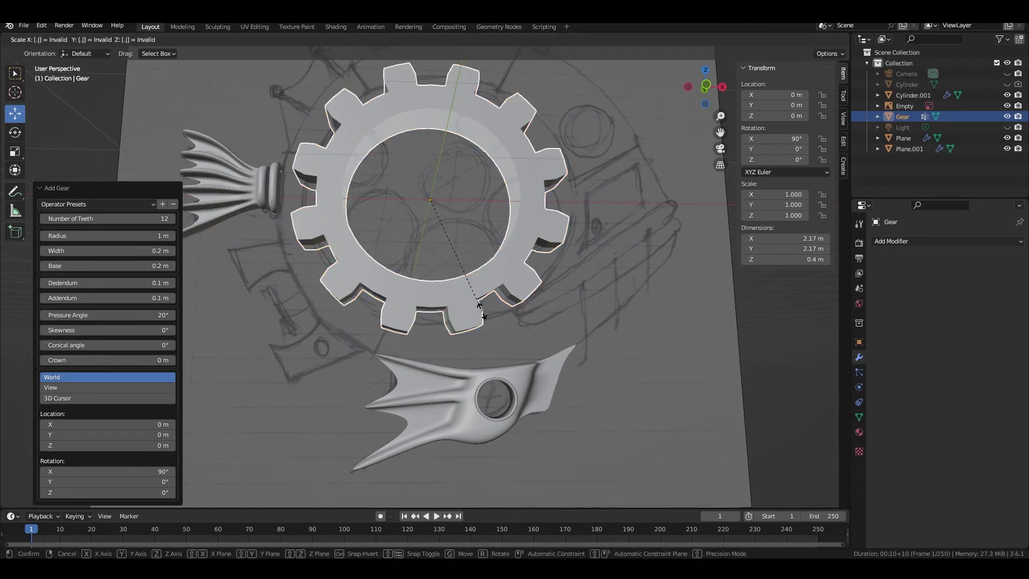
pyautogui.write('.1')
pyautogui.press('Return')
pyautogui.press('KP_1')
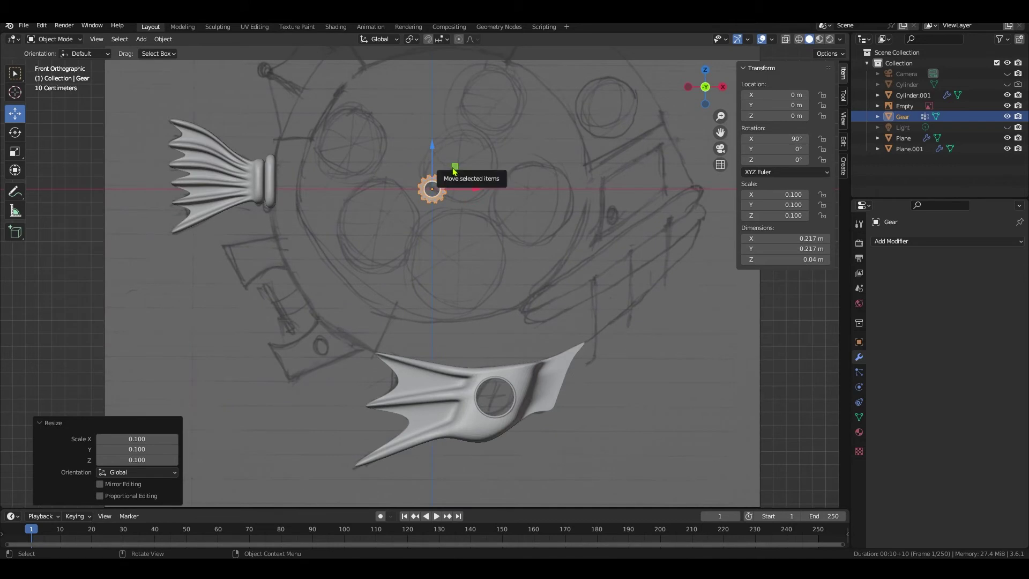
pyautogui.moveTo(457, 171); pyautogui.dragTo(518, 375)
pyautogui.scroll(8, 433, 219)
pyautogui.keyDown('shift'); pyautogui.moveTo(433, 216); pyautogui.dragTo(538, 311, button='middle'); pyautogui.keyUp('shift')
# - Enlarge the gear slightly to 0.125 and nudge it along X to X 0.48142 m
pyautogui.press('s')
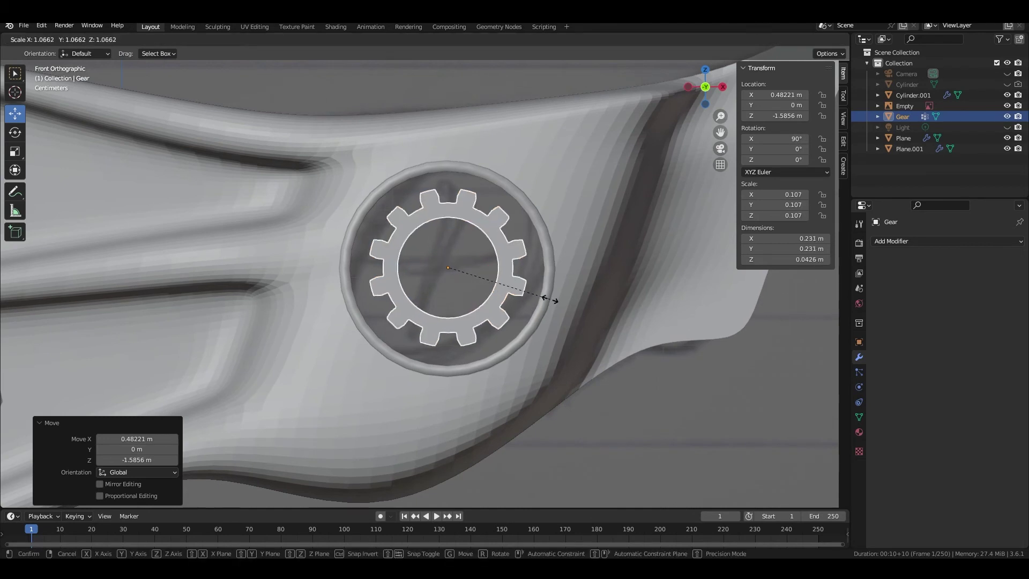
pyautogui.click(574, 274)
pyautogui.press('g')
pyautogui.press('x')
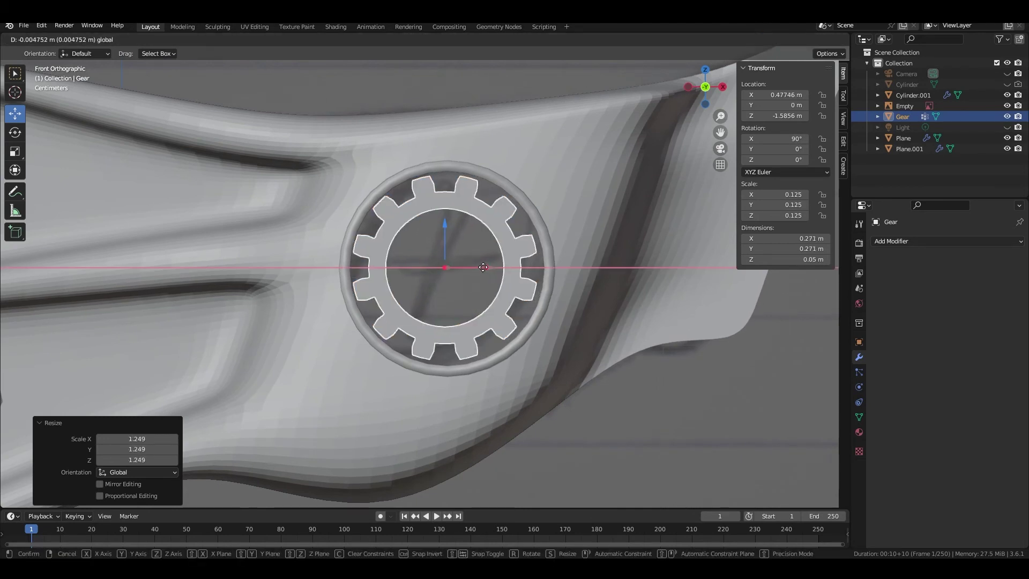
pyautogui.click(486, 266)
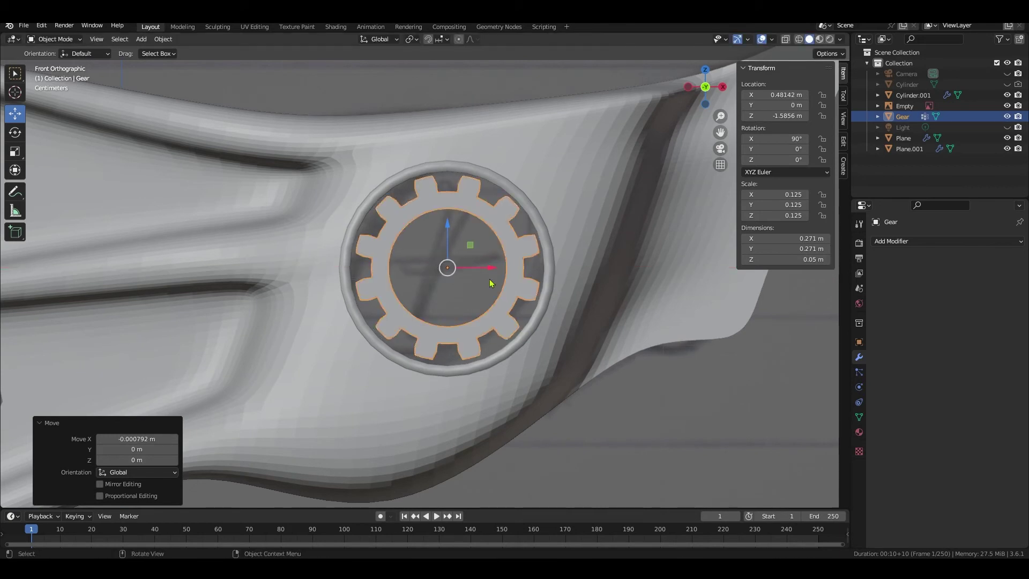
pyautogui.moveTo(485, 266); pyautogui.dragTo(463, 304, button='middle')
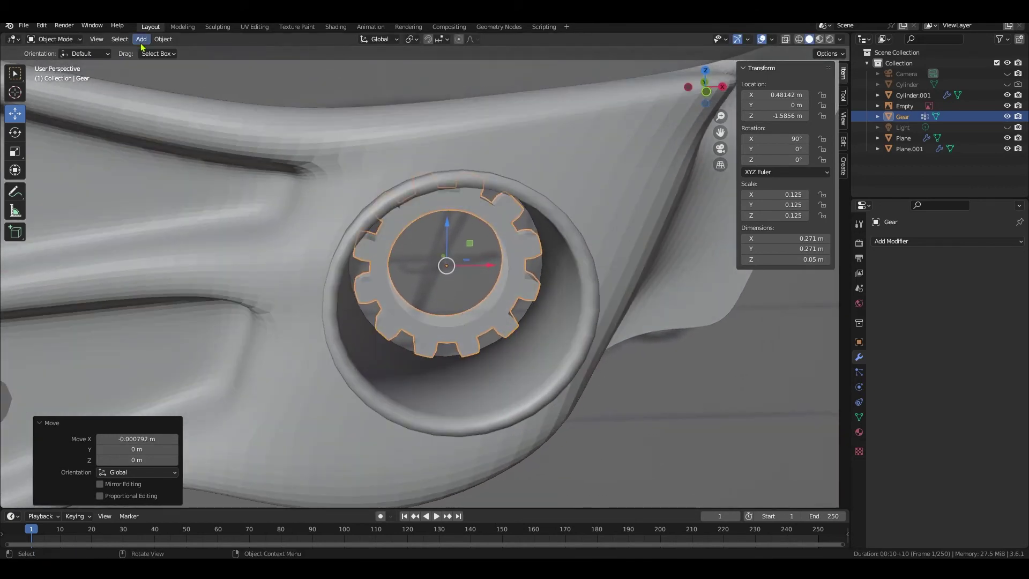
# - Fill the gear's inner edge loop with a face in Edit Mode
pyautogui.click(51, 41)
pyautogui.click(51, 64)
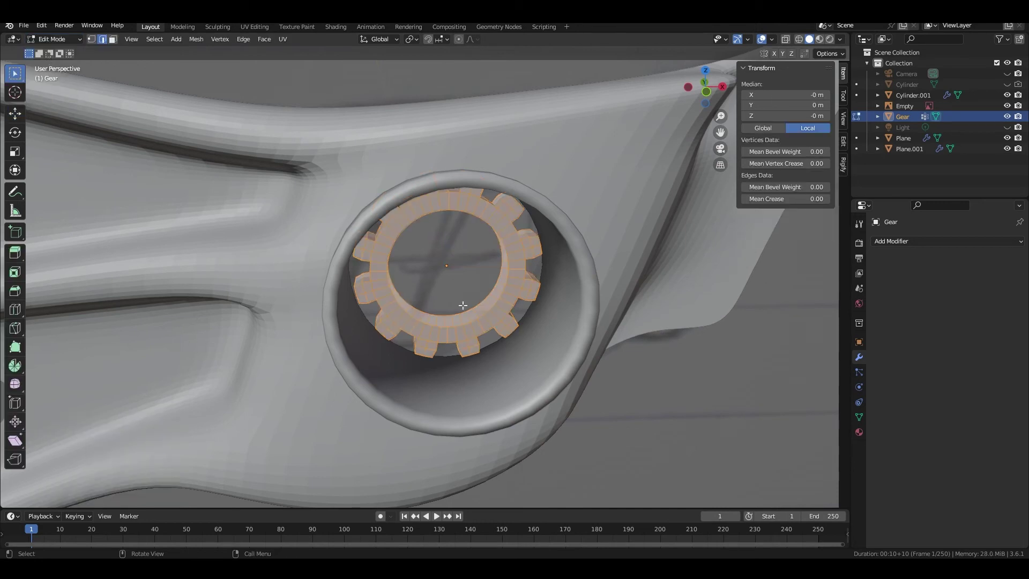
pyautogui.moveTo(487, 314); pyautogui.dragTo(531, 311, button='middle')
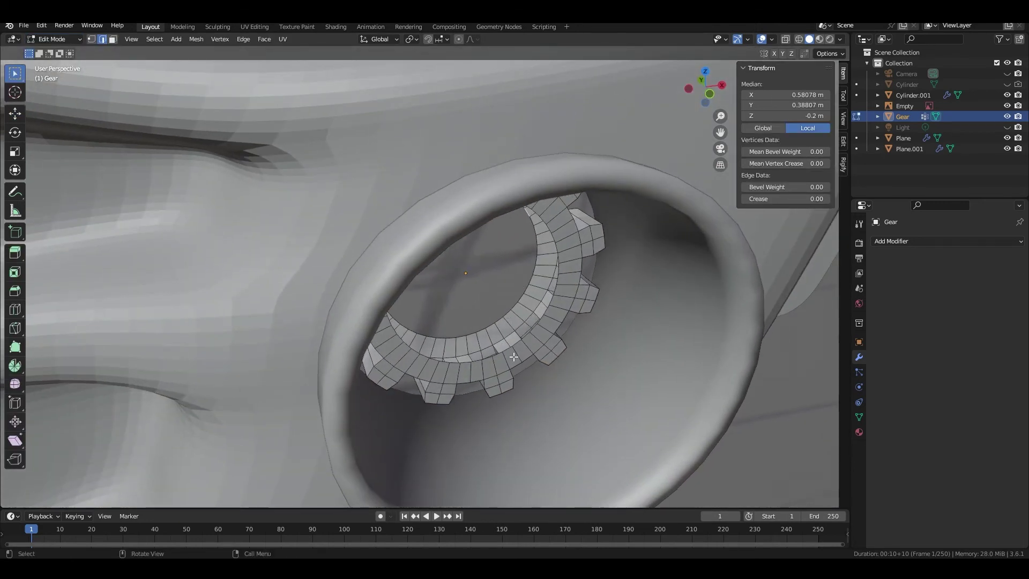
pyautogui.keyDown('alt'); pyautogui.click(529, 334); pyautogui.keyUp('alt')
pyautogui.moveTo(544, 328); pyautogui.dragTo(549, 302, button='middle')
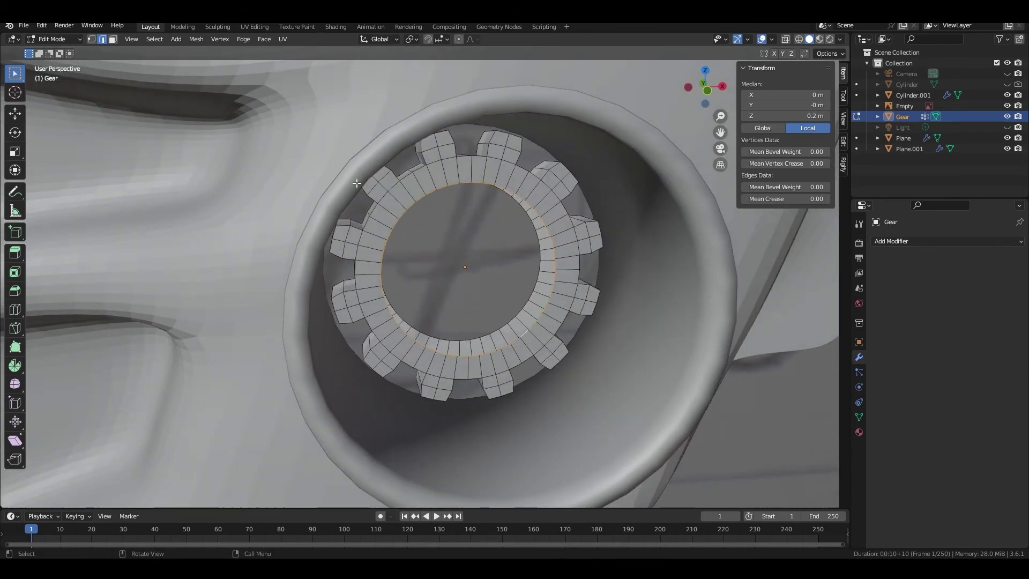
pyautogui.press('f')
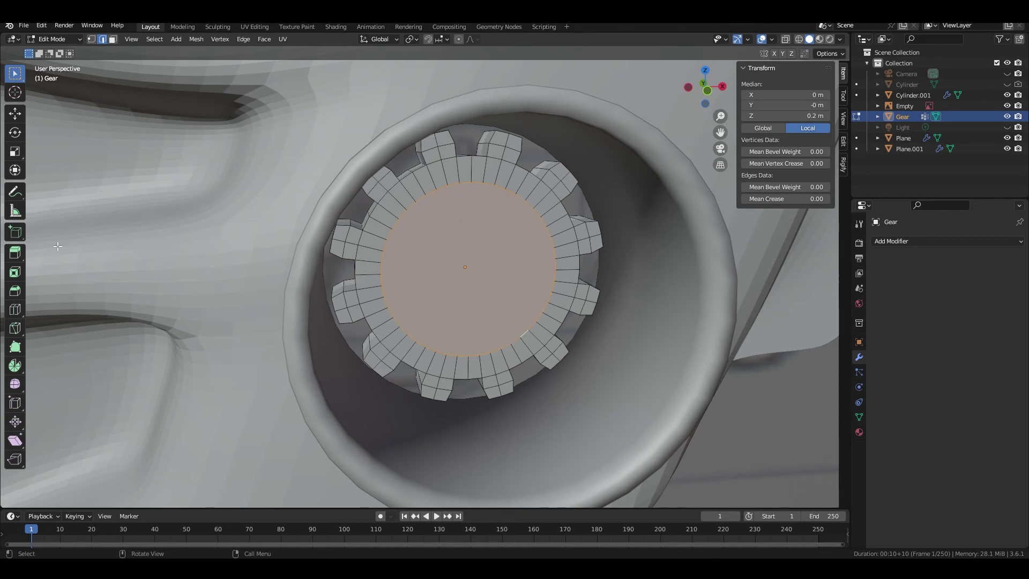
# - Build stepped concentric rings on the centre face with alternating extrudes and insets, then scale the inner face
pyautogui.click(18, 252)
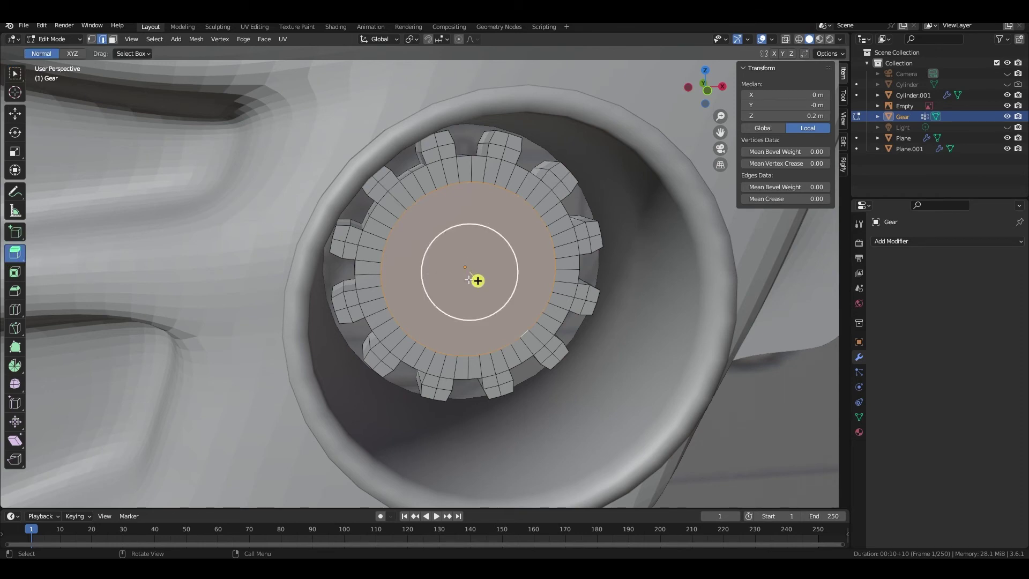
pyautogui.moveTo(477, 280); pyautogui.dragTo(487, 290)
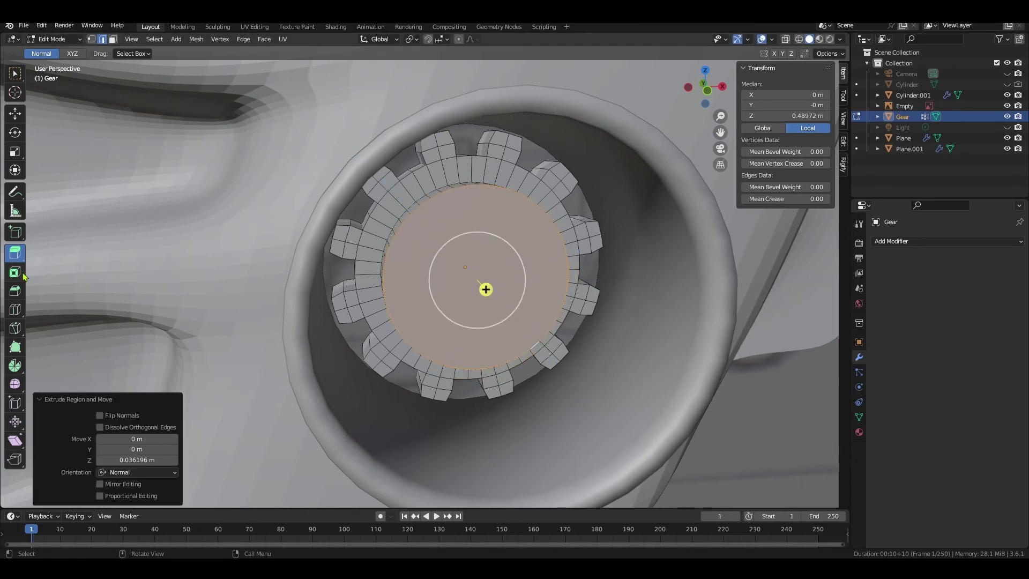
pyautogui.click(17, 274)
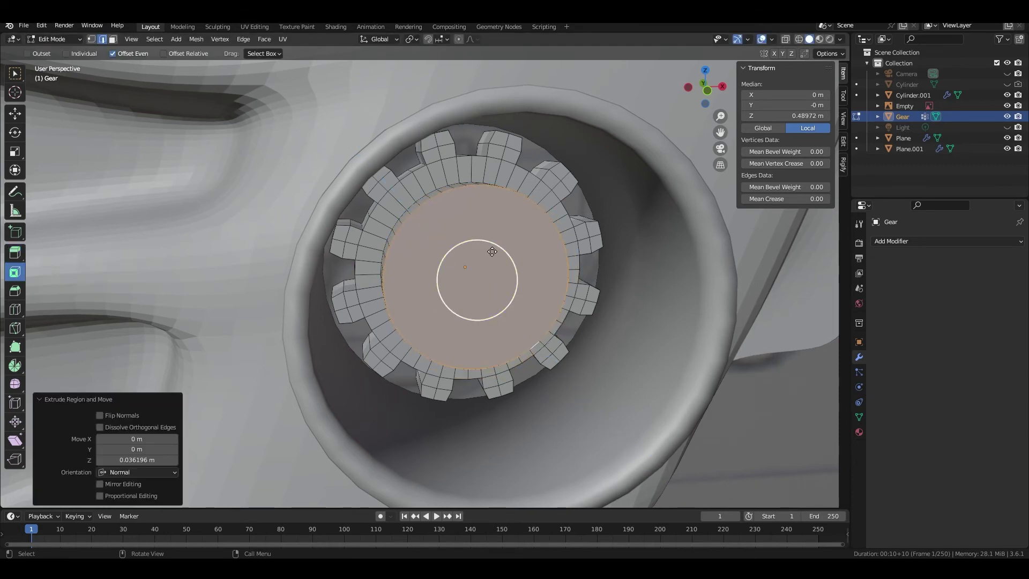
pyautogui.moveTo(491, 249); pyautogui.dragTo(485, 288)
pyautogui.click(15, 253)
pyautogui.click(15, 271)
pyautogui.click(15, 253)
pyautogui.press('s')
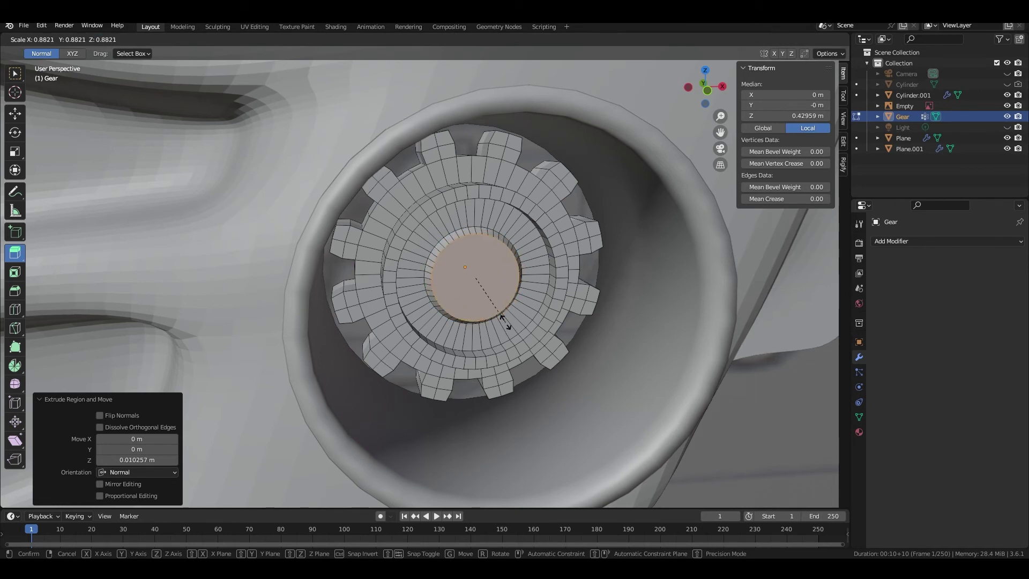
pyautogui.click(492, 324)
pyautogui.press('Tab')
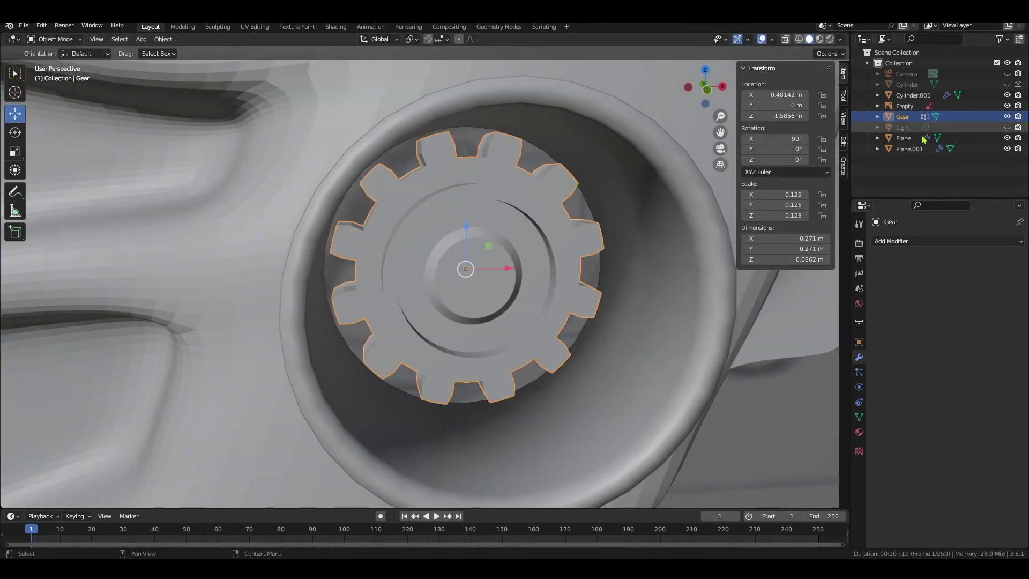
# - Hide the sketch plane and add a Subdivision Surface modifier to the gear
pyautogui.click(1008, 138)
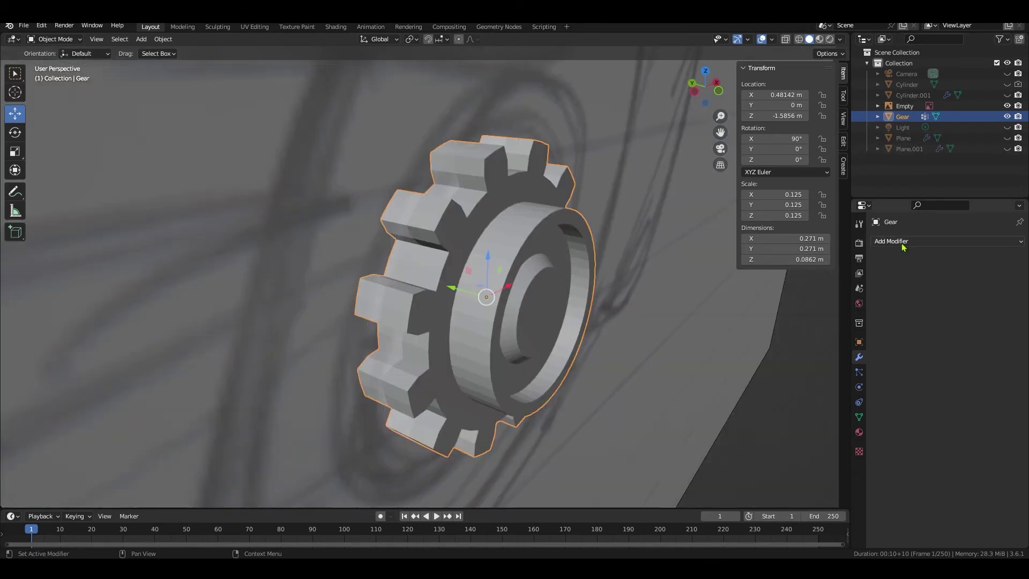
pyautogui.click(903, 242)
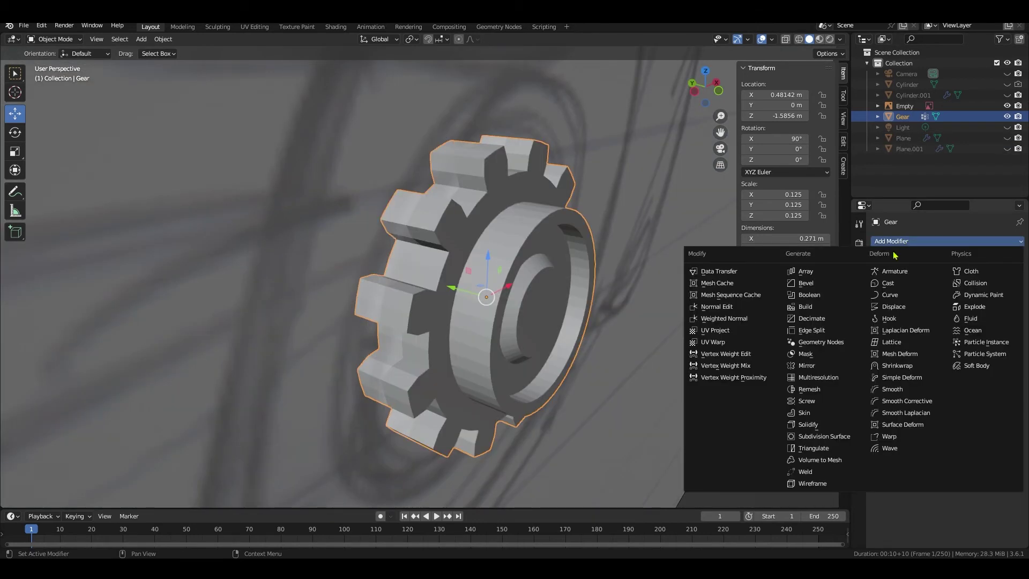
pyautogui.click(821, 434)
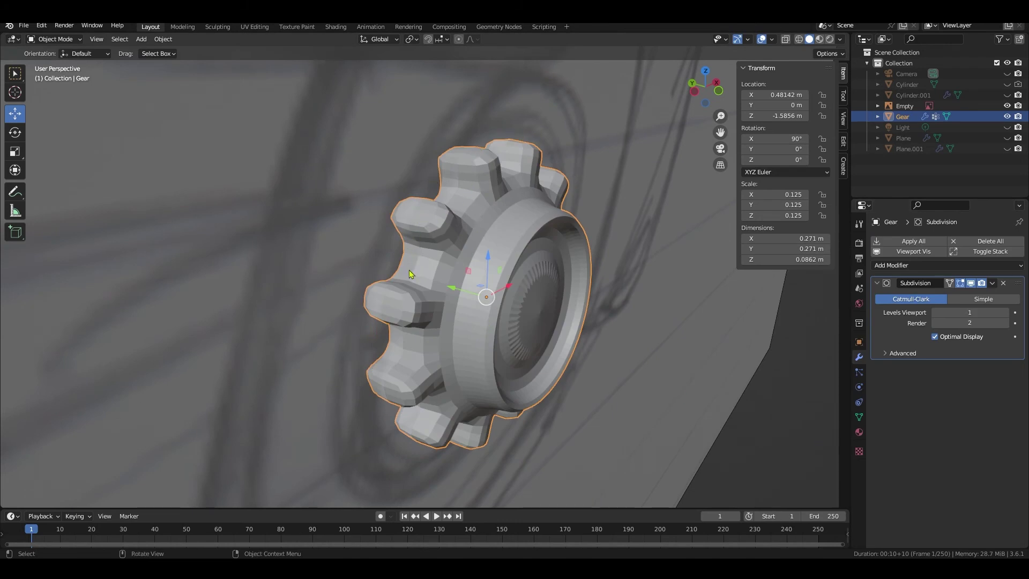
# - Cut an edge loop around the gear's hub at factor 0.895 and return to Object Mode
pyautogui.click(56, 40)
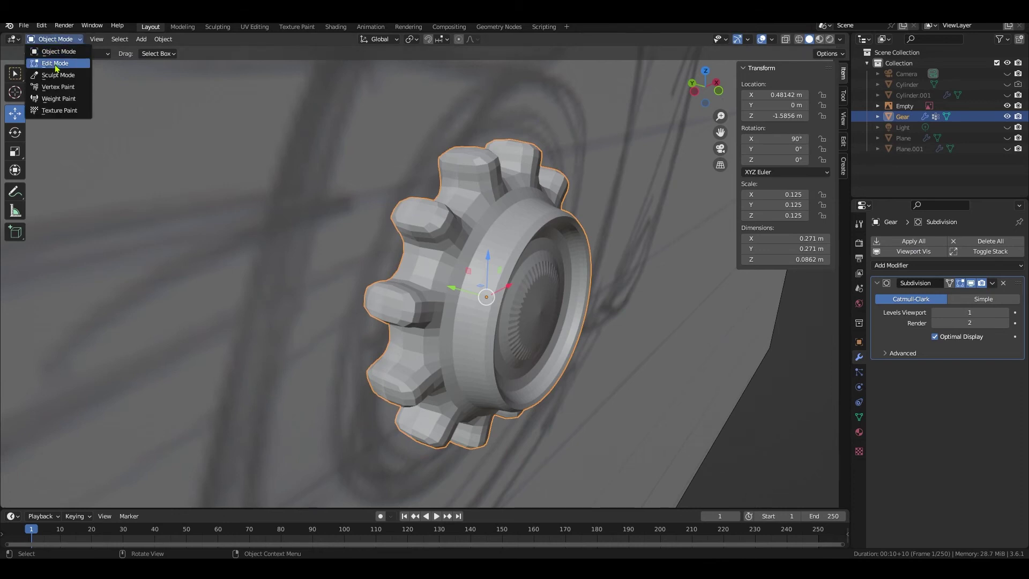
pyautogui.click(56, 63)
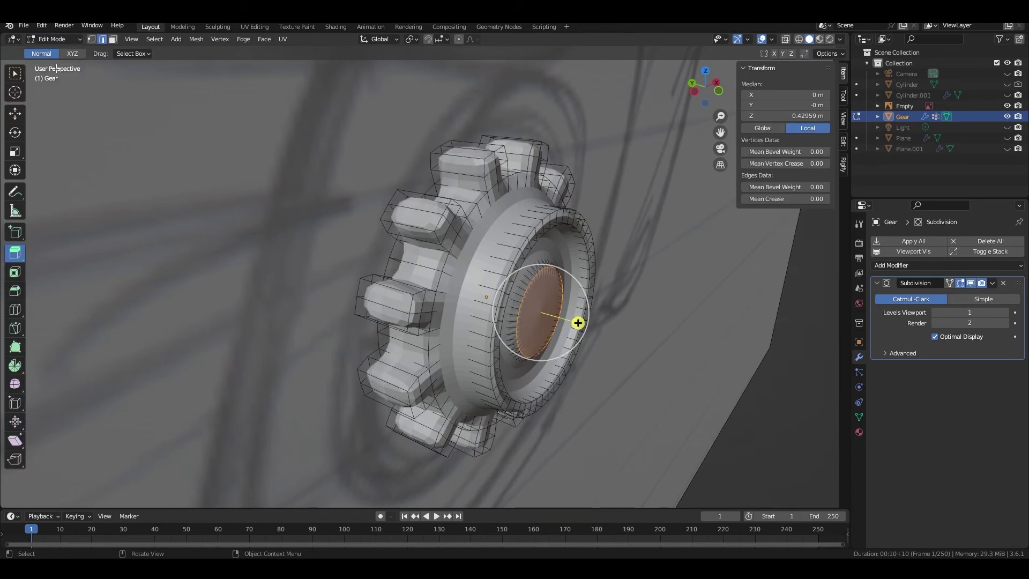
pyautogui.click(14, 310)
pyautogui.moveTo(401, 273); pyautogui.dragTo(423, 280)
pyautogui.press('w')
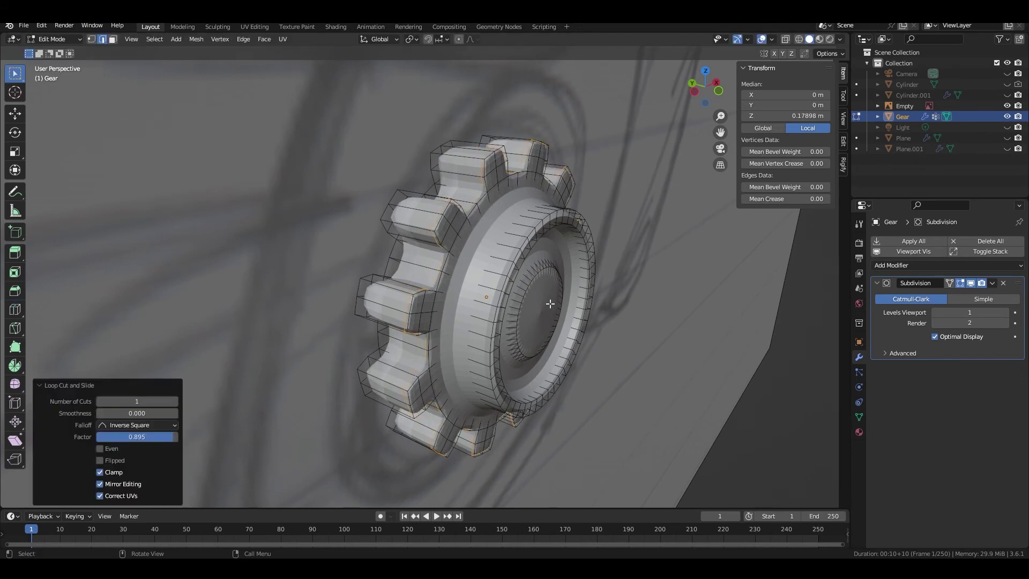
pyautogui.click(78, 39)
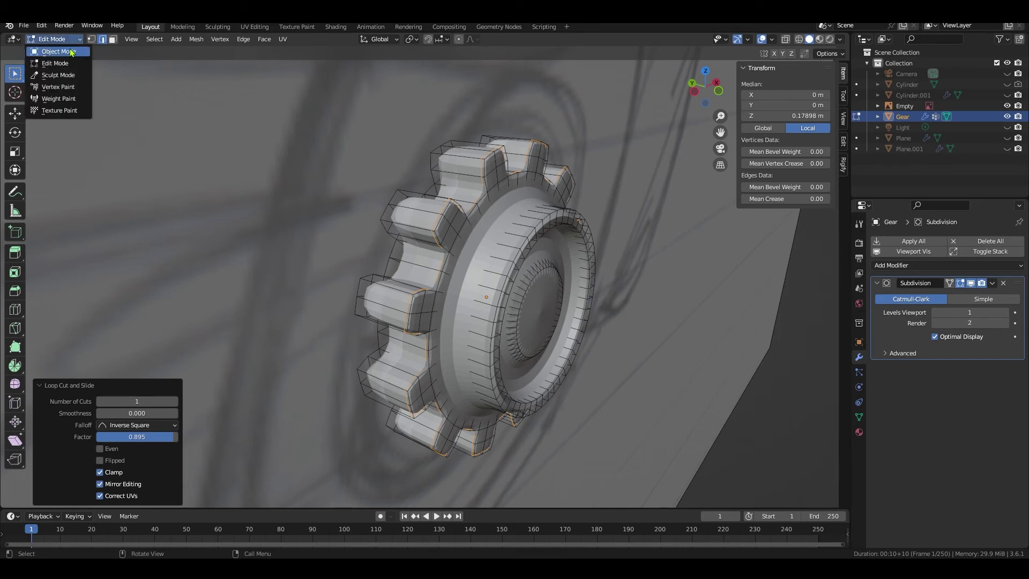
pyautogui.click(74, 50)
pyautogui.moveTo(429, 267); pyautogui.dragTo(616, 311, button='middle')
# - Raise the gear's viewport subdivision level to 2 and shade it smooth
pyautogui.click(1005, 313)
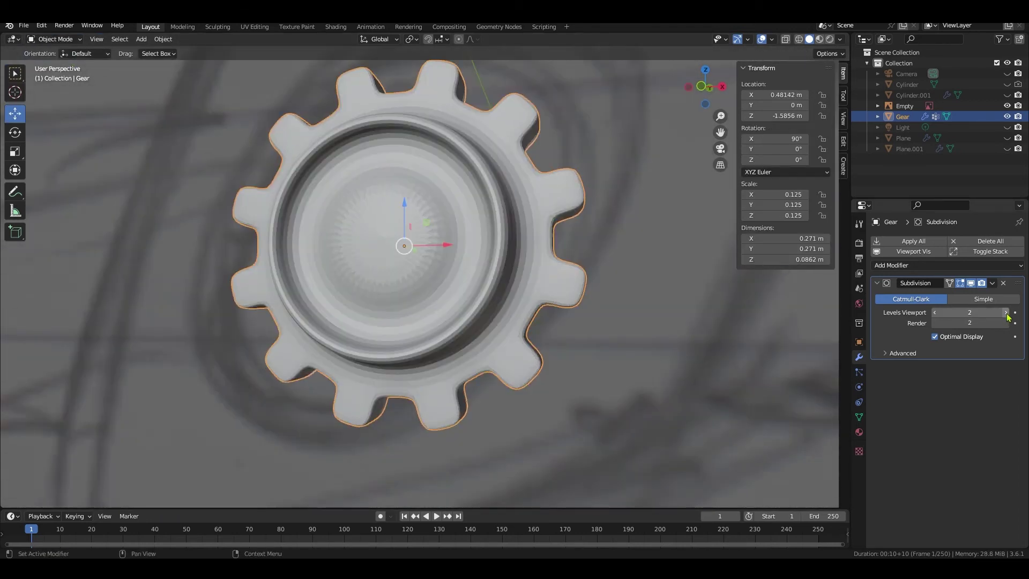
pyautogui.moveTo(493, 257); pyautogui.dragTo(471, 188, button='middle')
pyautogui.rightClick(471, 186)
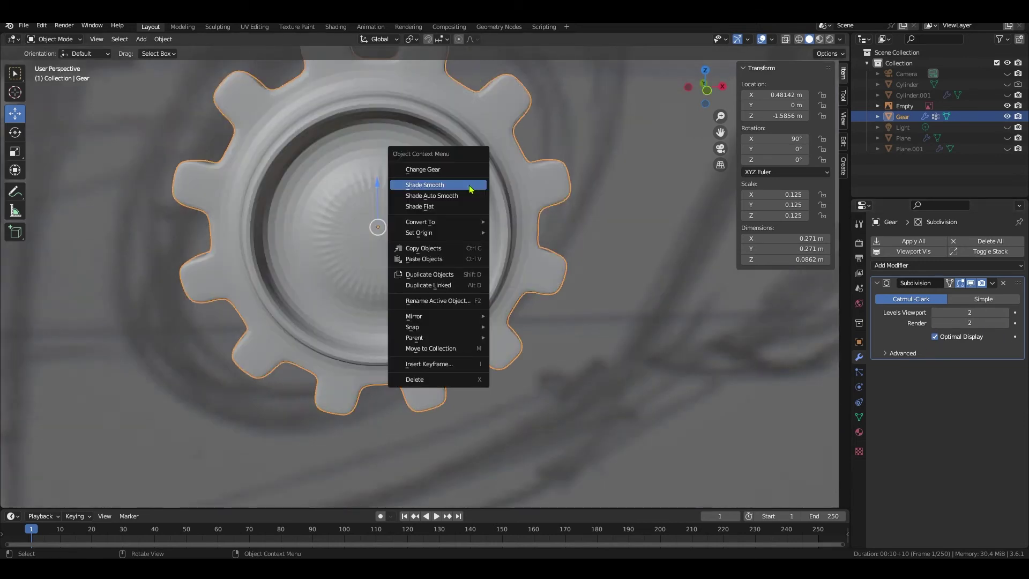
pyautogui.click(470, 187)
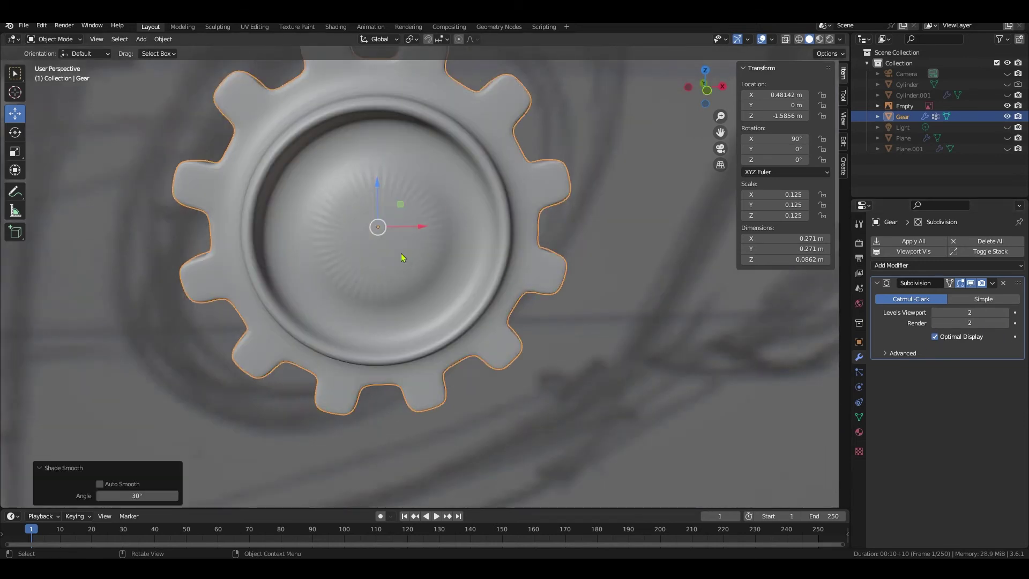
# - Inset the gear's circular centre face in Edit Mode
pyautogui.click(53, 39)
pyautogui.click(46, 58)
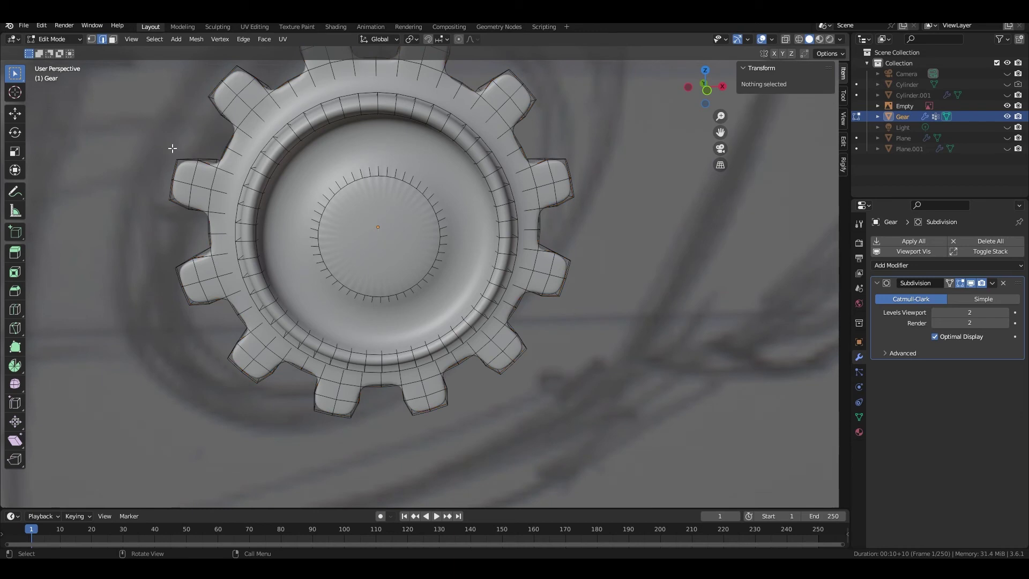
pyautogui.click(112, 39)
pyautogui.click(383, 204)
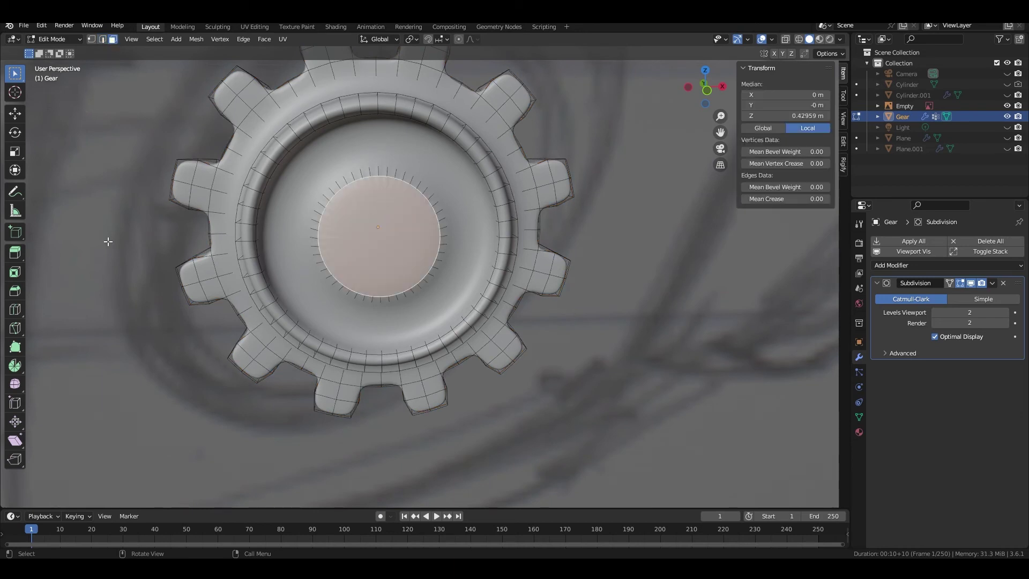
pyautogui.click(15, 272)
pyautogui.moveTo(332, 251); pyautogui.dragTo(391, 209)
pyautogui.press('Tab')
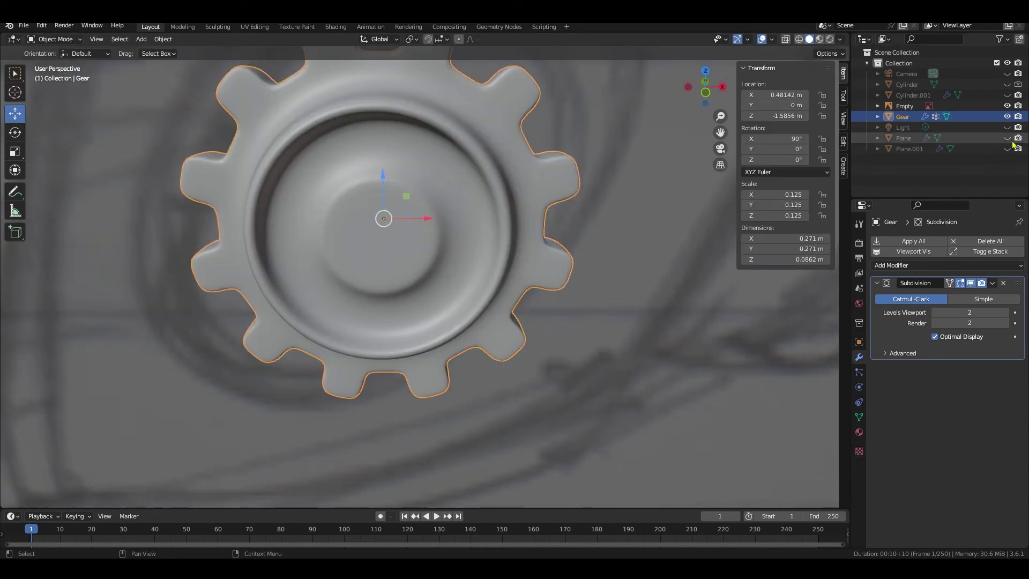
# - Unhide the fin objects and slide the gear along Y to -0.14052 m into the fin
pyautogui.moveTo(1007, 138); pyautogui.dragTo(1007, 149)
pyautogui.click(1007, 95)
pyautogui.press('KP_1')
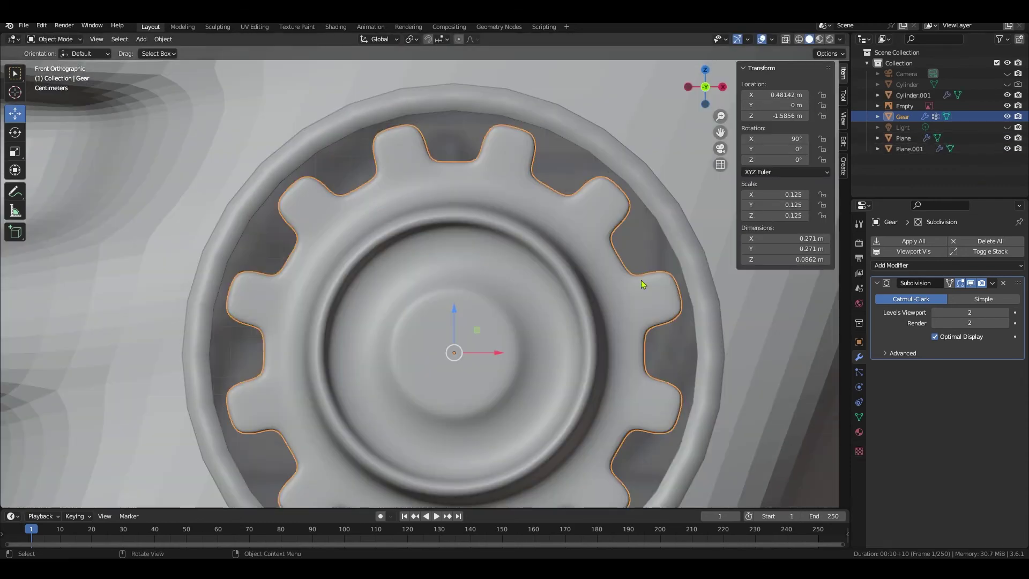
pyautogui.press('KP_3')
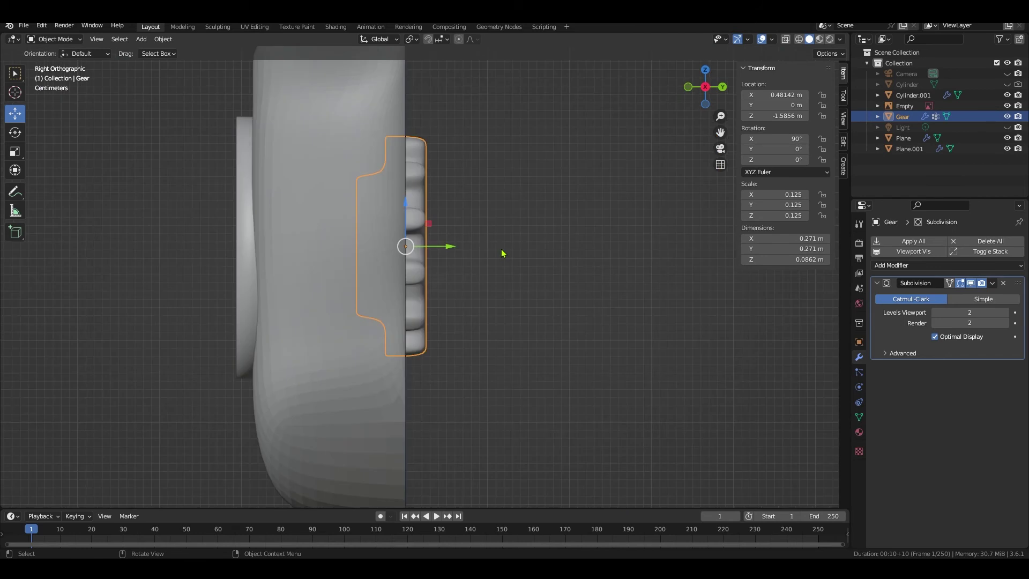
pyautogui.moveTo(440, 247); pyautogui.dragTo(327, 259)
pyautogui.moveTo(328, 258); pyautogui.dragTo(587, 177, button='middle')
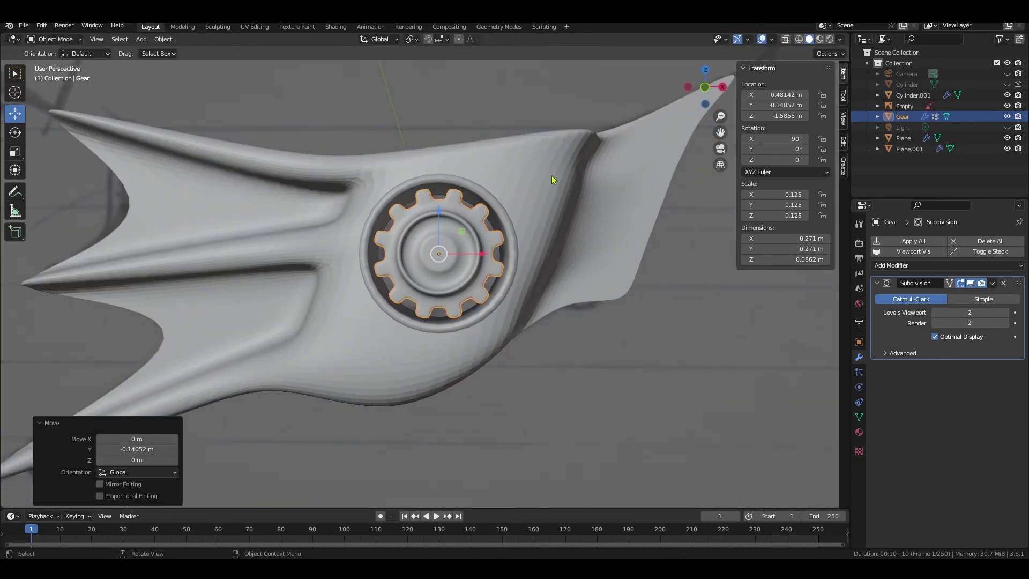
# - Select Plane.001 and add a hex-head Bolt mesh at the world origin
pyautogui.click(390, 340)
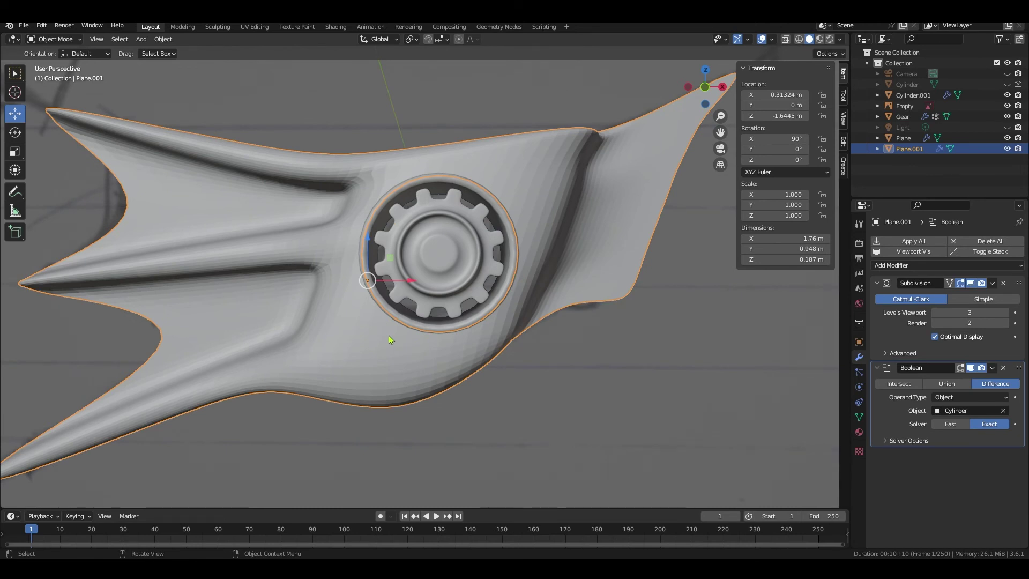
pyautogui.click(142, 39)
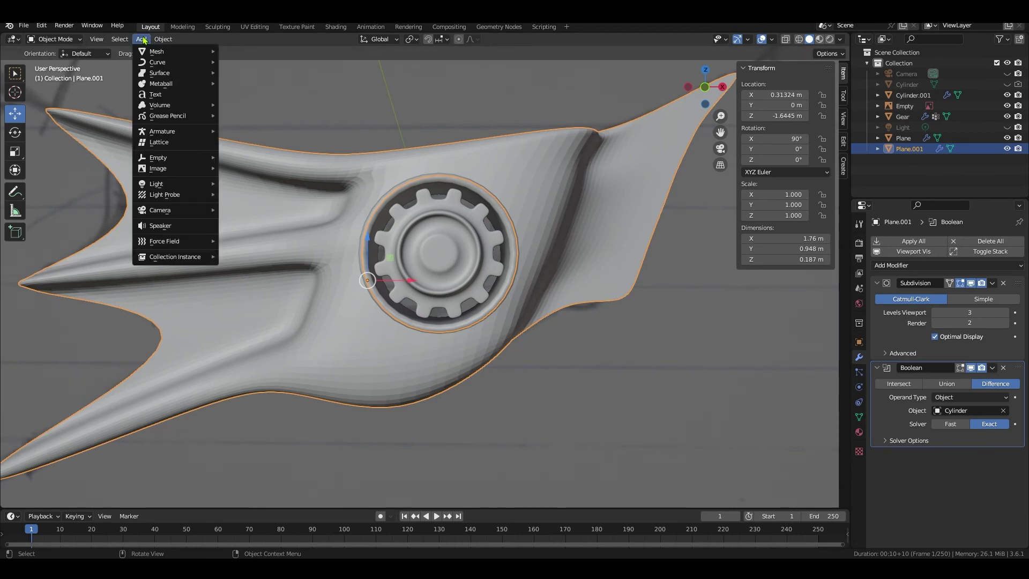
pyautogui.moveTo(154, 55)
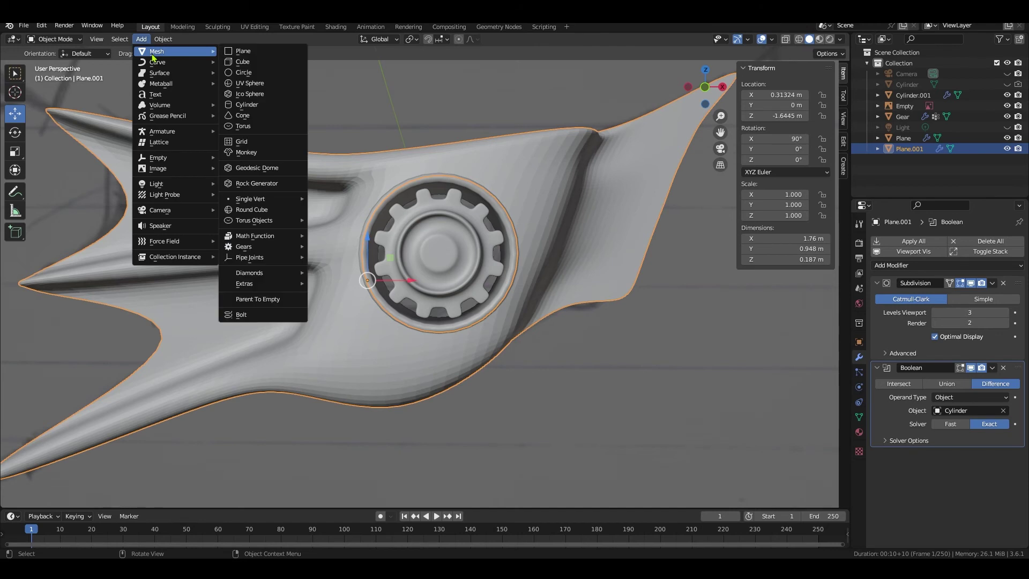
pyautogui.click(239, 316)
# - Set the bolt's thread length to 0
pyautogui.scroll(-5, 324, 379)
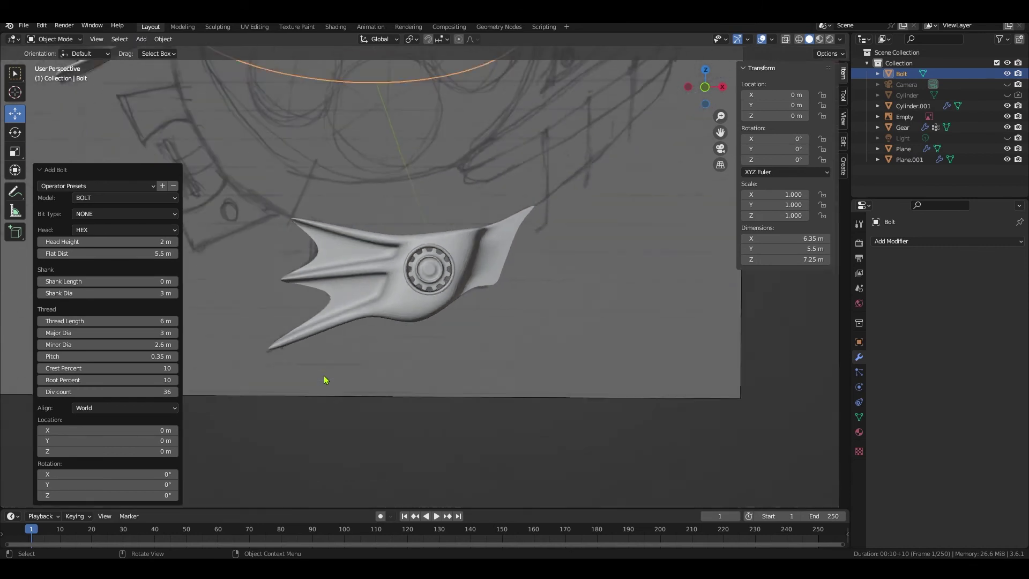
pyautogui.scroll(-6, 325, 380)
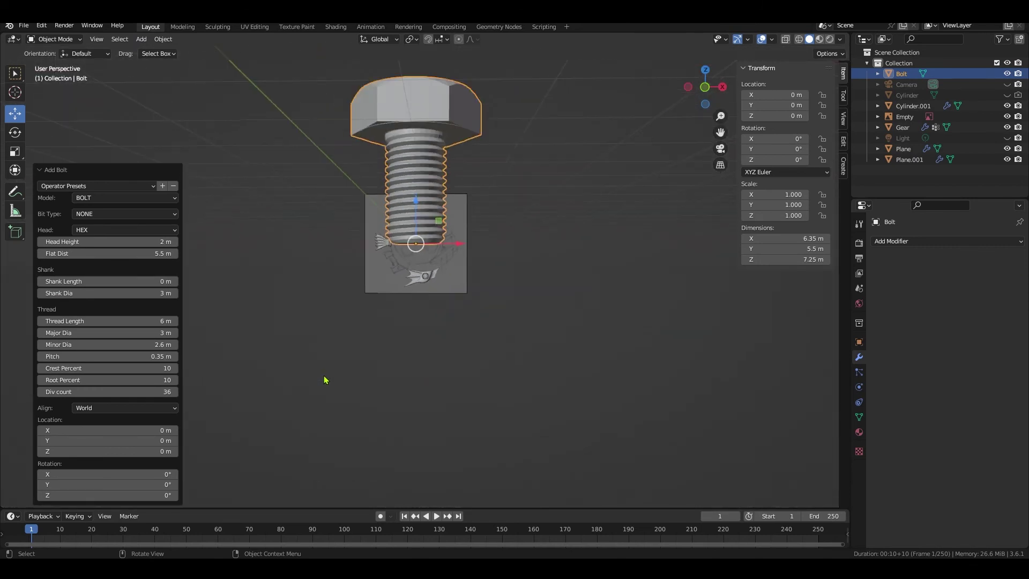
pyautogui.moveTo(331, 295); pyautogui.dragTo(333, 354, button='middle')
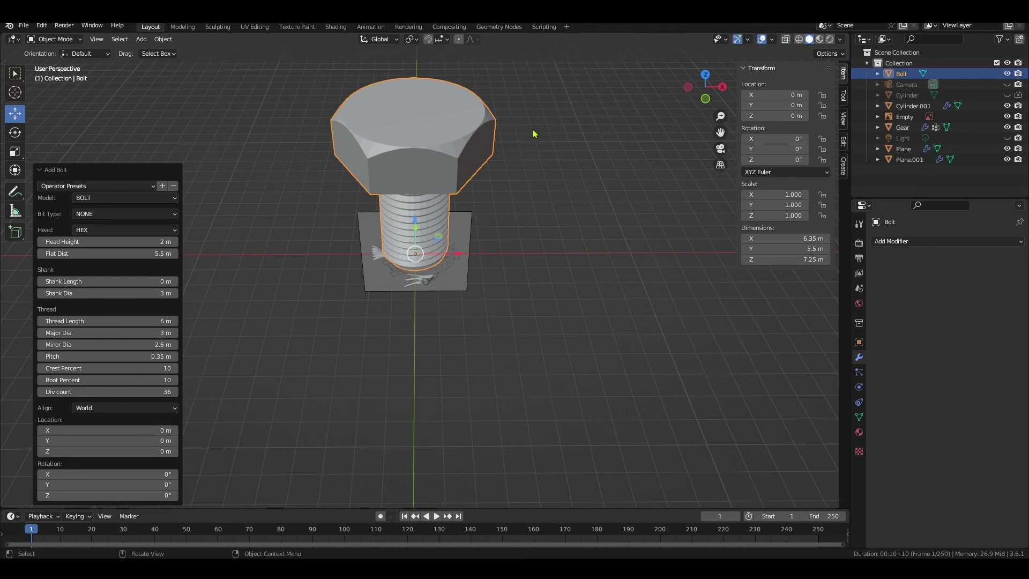
pyautogui.scroll(2, 534, 133)
pyautogui.scroll(-2, 534, 137)
pyautogui.moveTo(475, 213); pyautogui.dragTo(474, 180, button='middle')
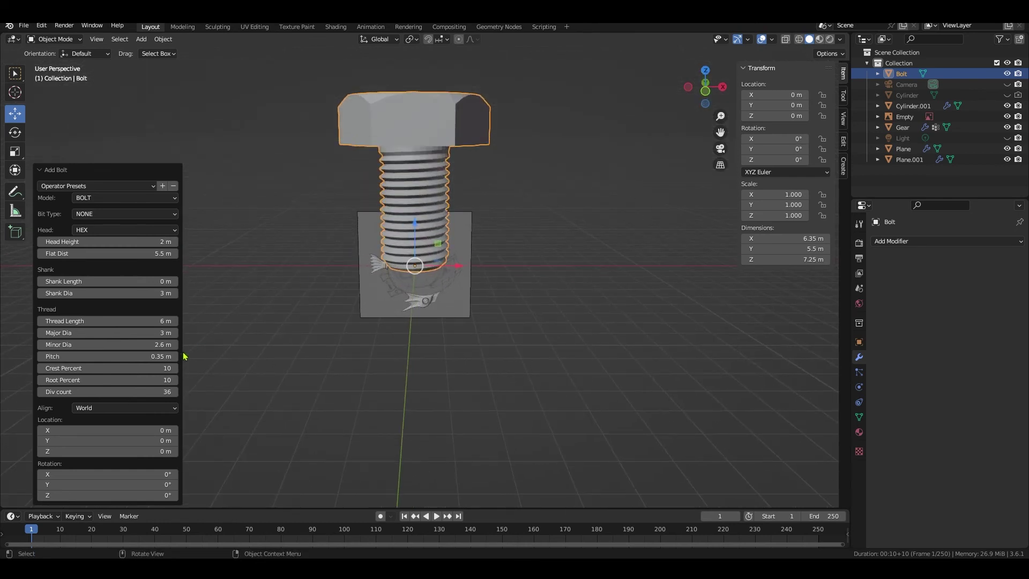
pyautogui.moveTo(162, 321); pyautogui.dragTo(124, 321)
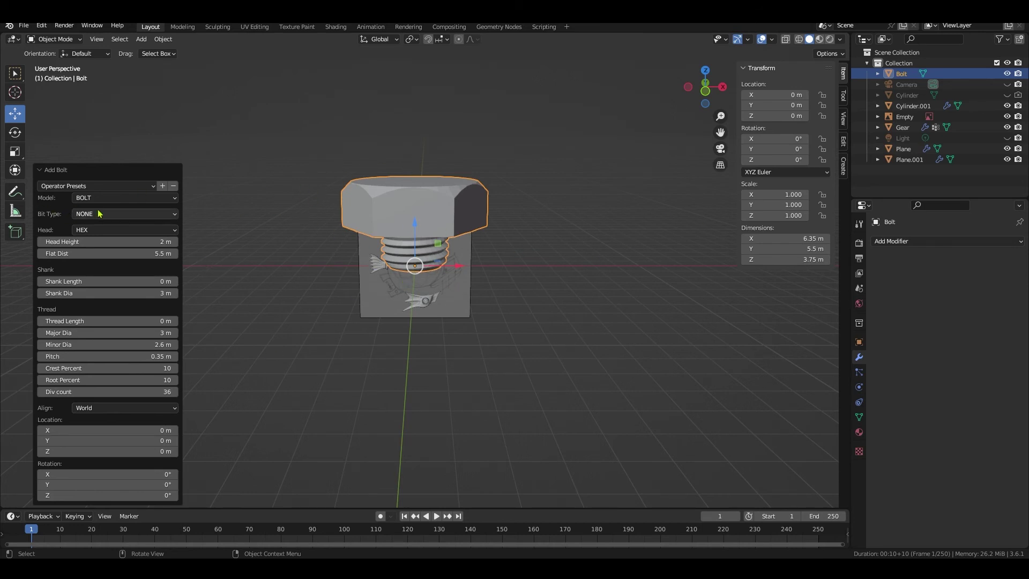
# - Give the bolt an Allen socket and a dome-shaped head
pyautogui.moveTo(439, 204); pyautogui.dragTo(443, 111, button='middle')
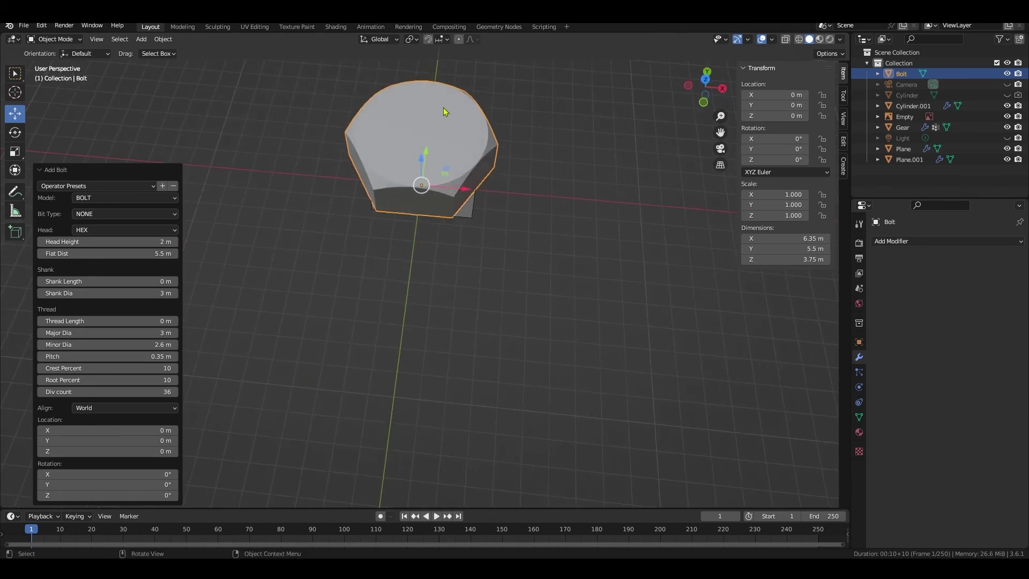
pyautogui.click(127, 214)
pyautogui.click(111, 238)
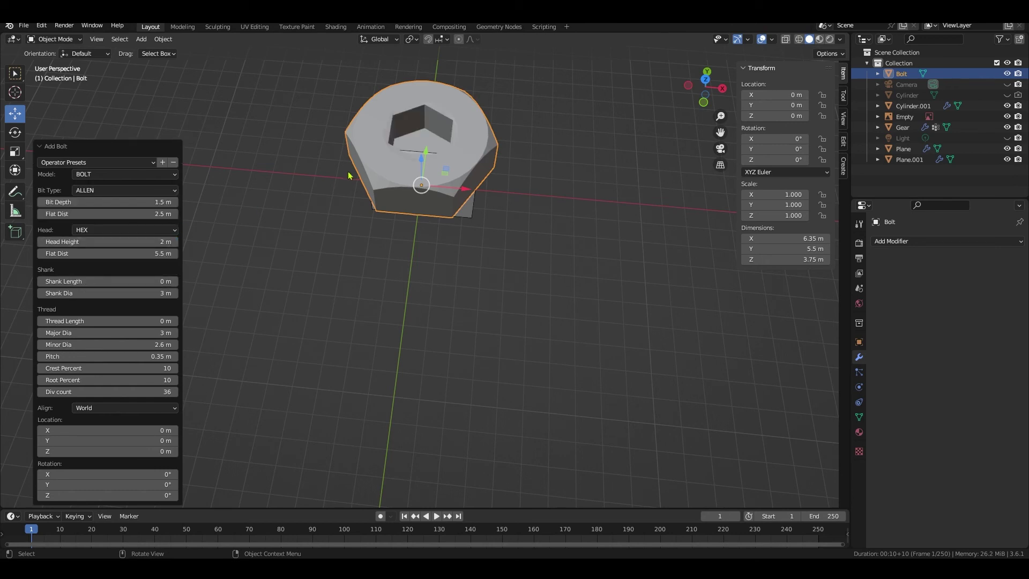
pyautogui.click(118, 191)
pyautogui.click(107, 239)
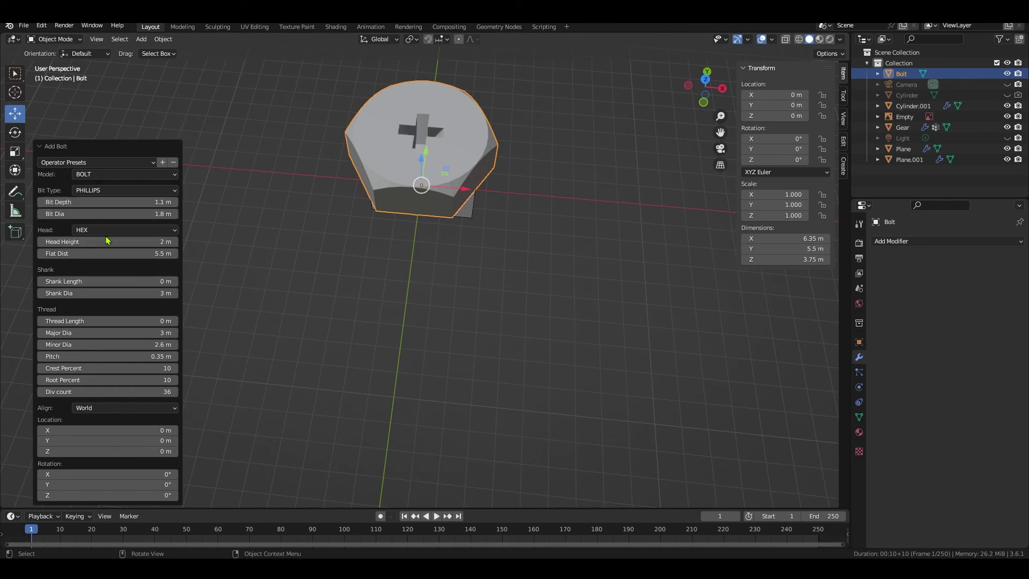
pyautogui.click(122, 192)
pyautogui.click(105, 223)
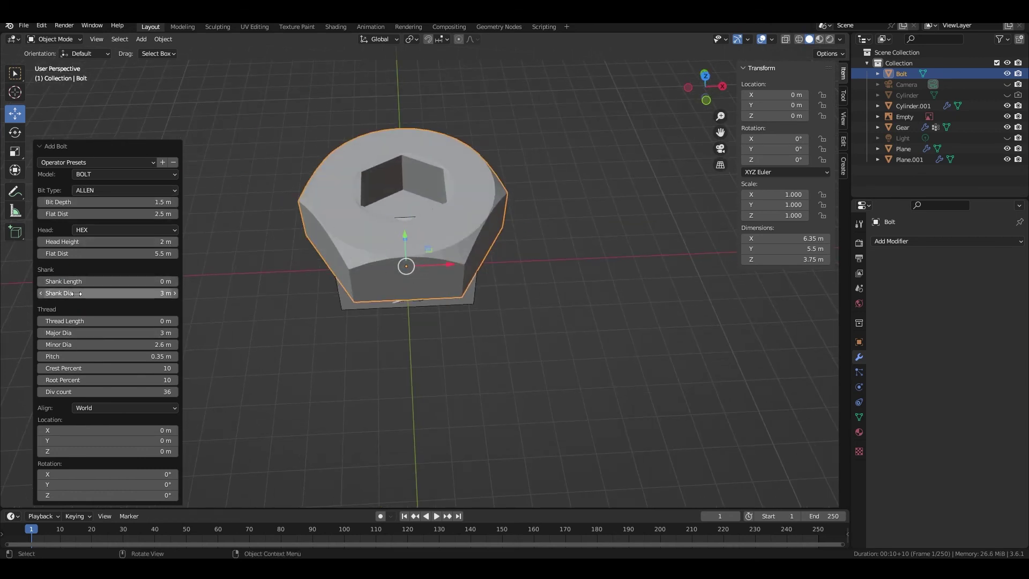
pyautogui.click(84, 231)
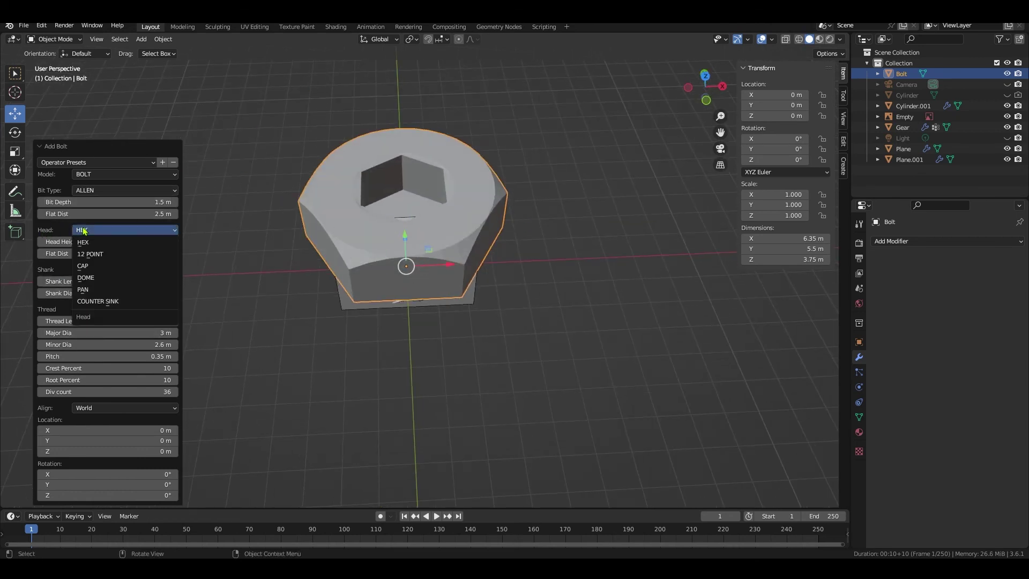
pyautogui.click(86, 278)
pyautogui.moveTo(434, 303)
pyautogui.mouseDown(button='middle')
pyautogui.moveTo(449, 325)
pyautogui.moveTo(461, 320)
pyautogui.moveTo(429, 331)
pyautogui.moveTo(435, 306)
pyautogui.mouseUp(button='middle')
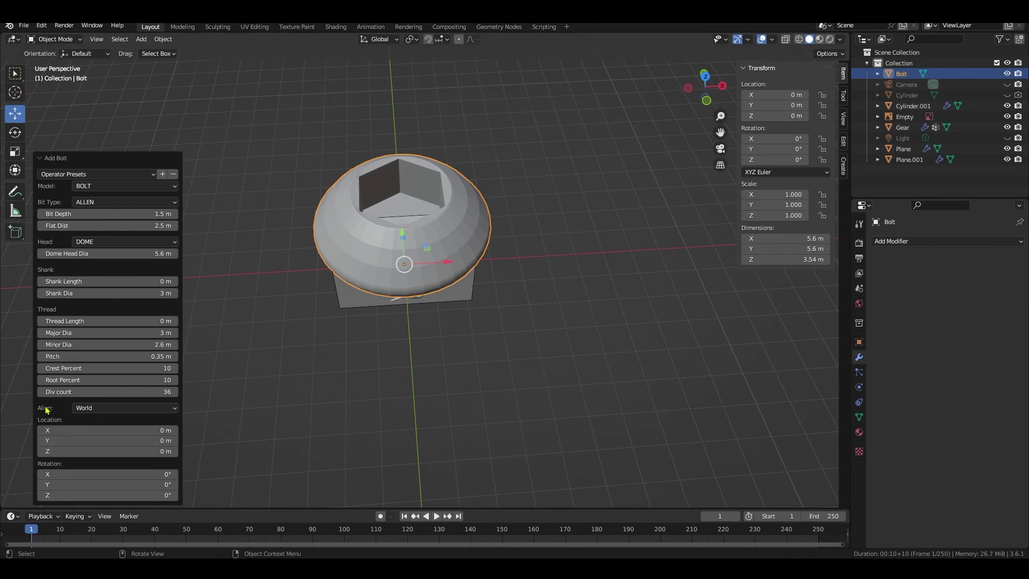
pyautogui.click(116, 475)
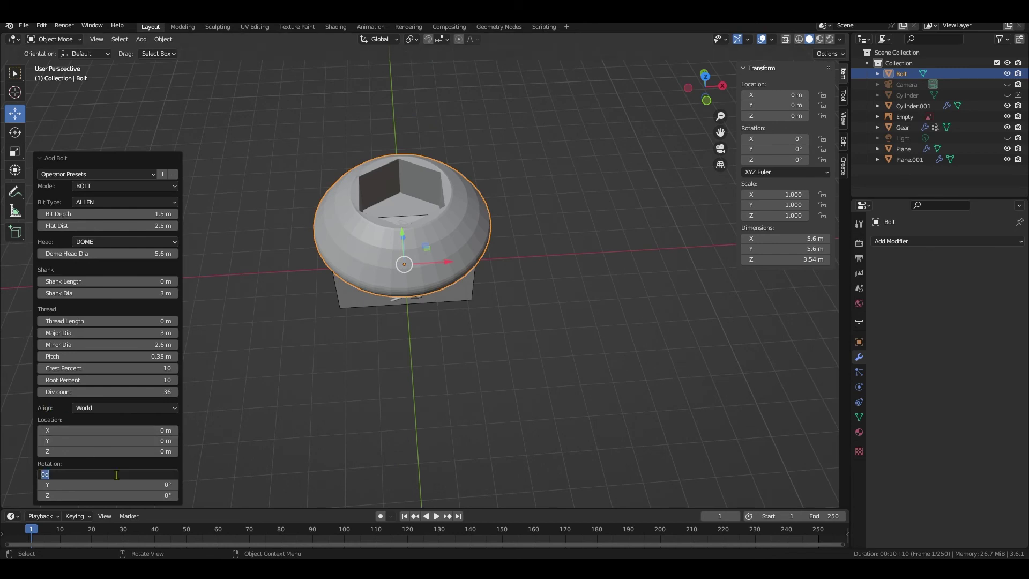
# - Tilt the Bolt 90° around X and shrink it to a tenth of its size
pyautogui.write('90')
pyautogui.press('Return')
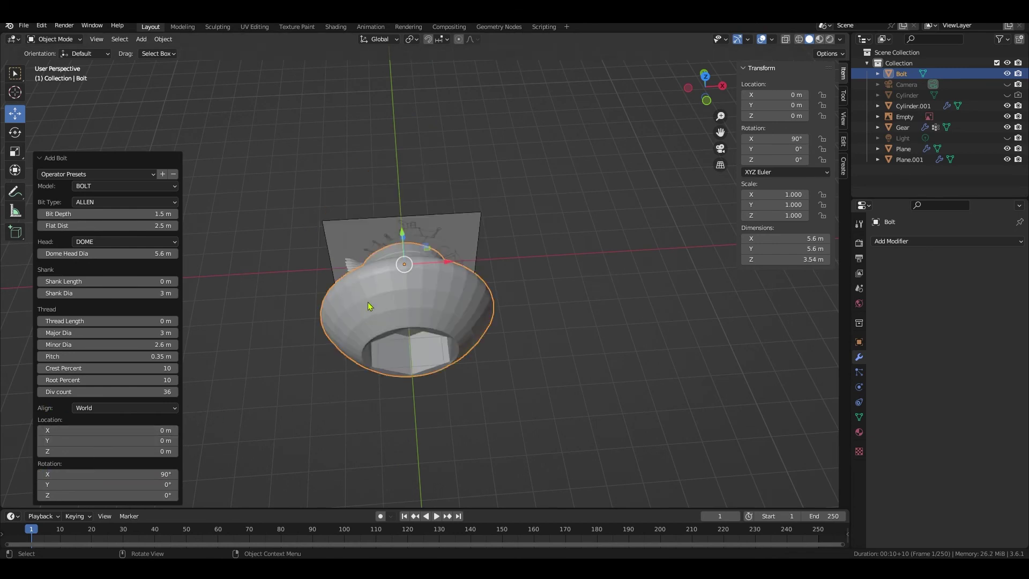
pyautogui.click(384, 298)
pyautogui.write('s')
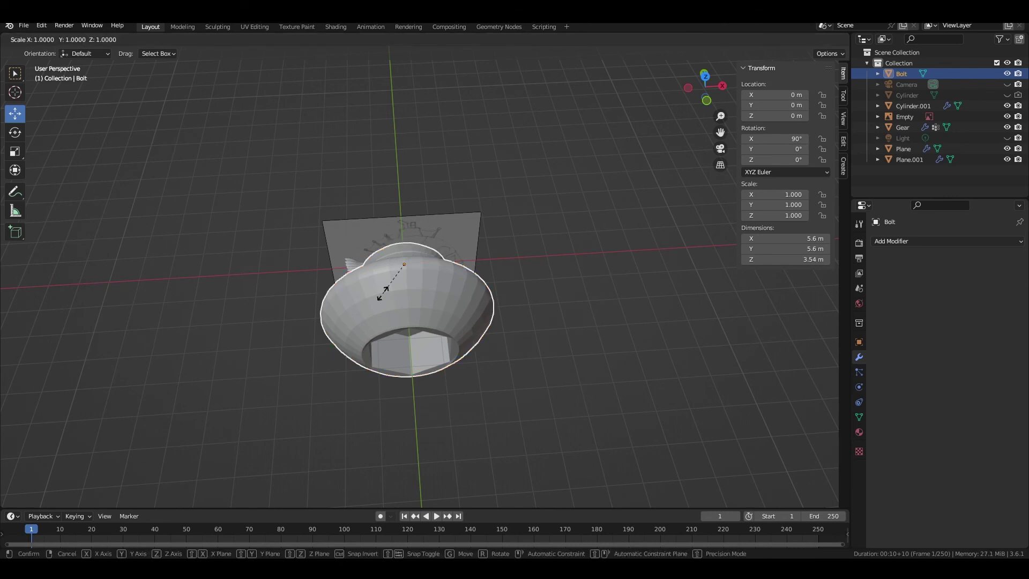
pyautogui.write('.1')
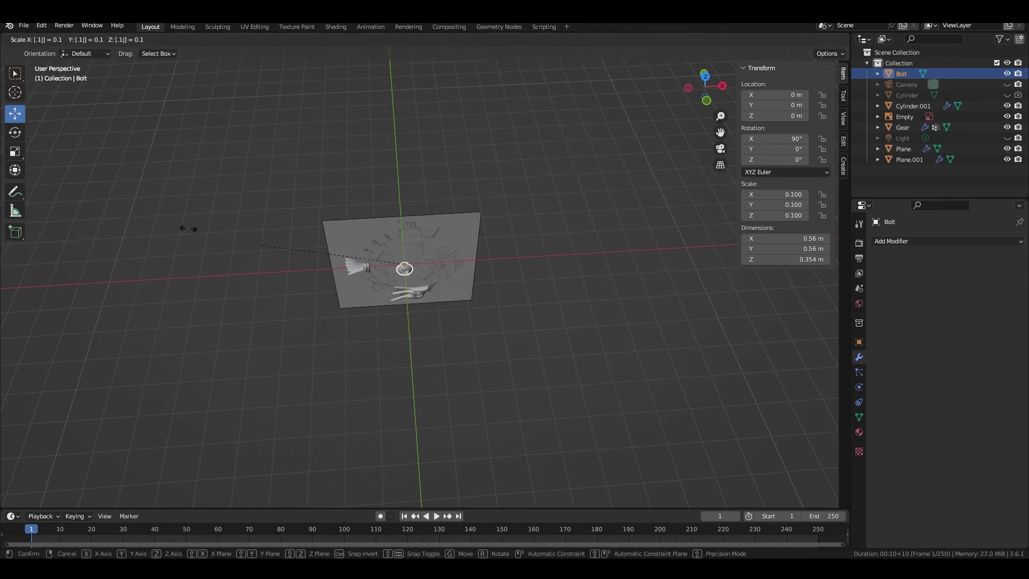
pyautogui.press('Return')
# - Move the Bolt toward the fin and scale it down by another 0.1
pyautogui.moveTo(466, 245); pyautogui.dragTo(458, 182, button='middle')
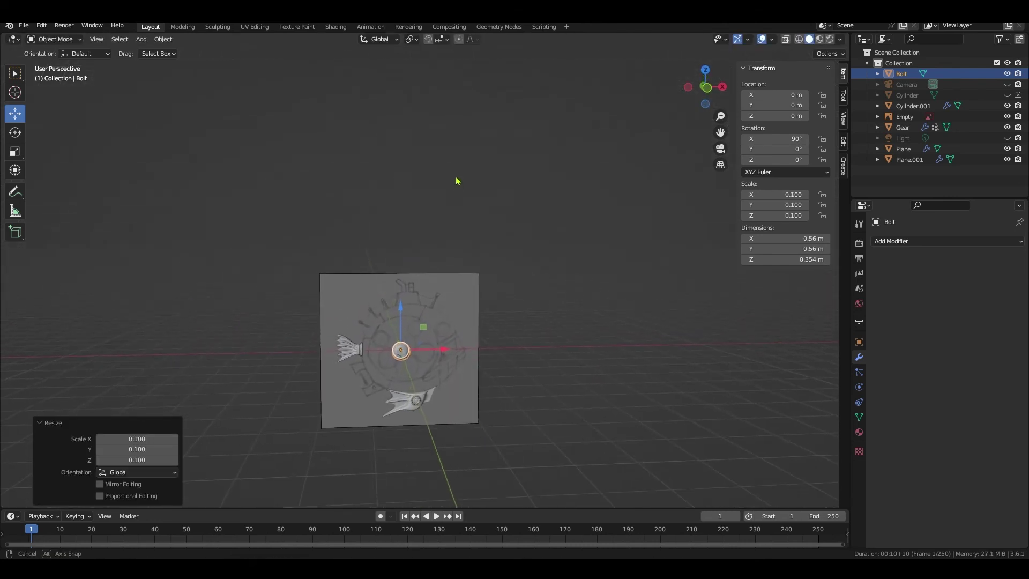
pyautogui.scroll(4, 457, 182)
pyautogui.moveTo(382, 314); pyautogui.dragTo(414, 260)
pyautogui.scroll(6, 443, 316)
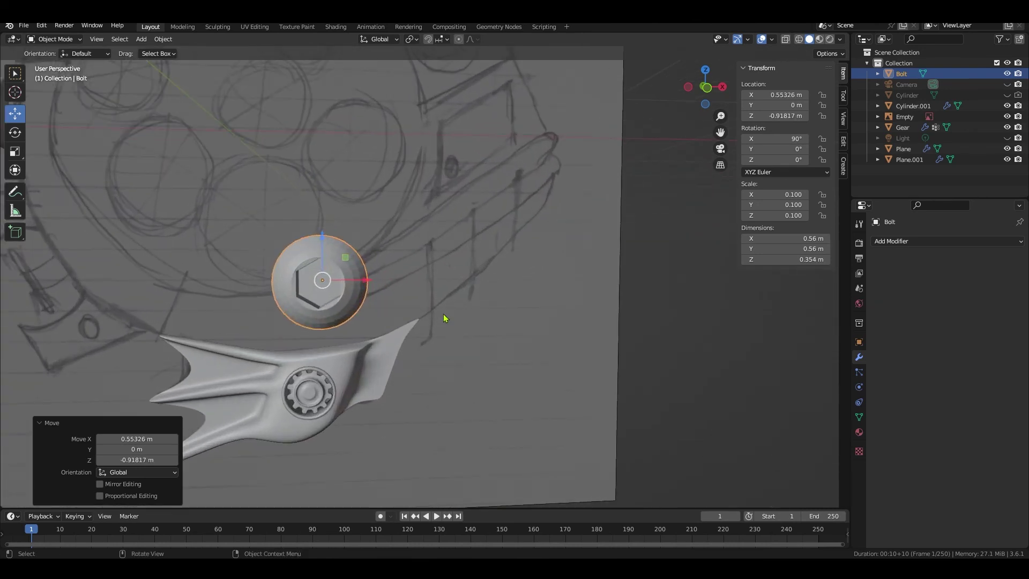
pyautogui.write('s.1')
pyautogui.press('Return')
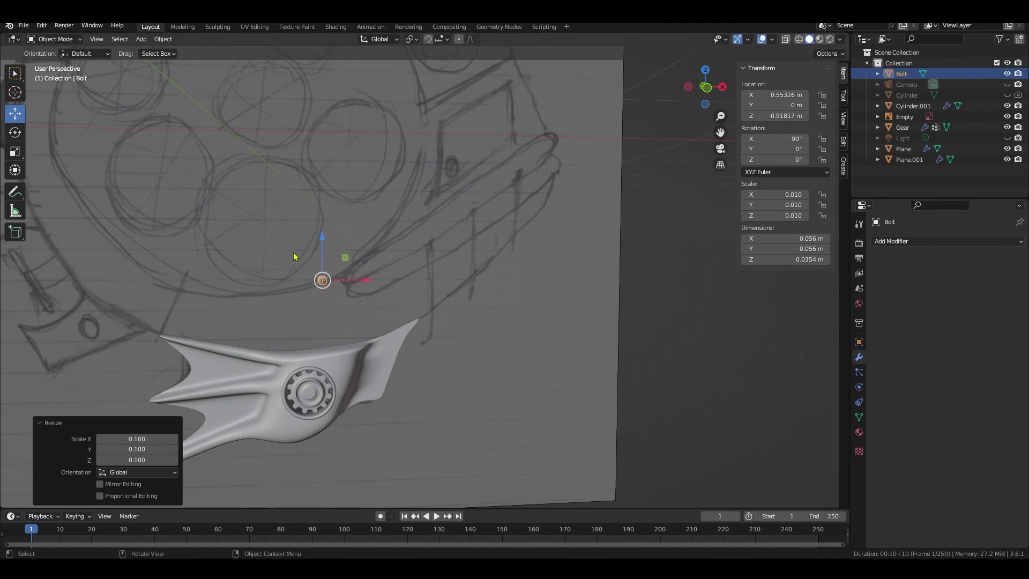
# - Position the Bolt along Y, Z and X so it sits on the fin's upper edge
pyautogui.moveTo(293, 257)
pyautogui.mouseDown(button='middle')
pyautogui.moveTo(413, 314)
pyautogui.moveTo(609, 354)
pyautogui.moveTo(600, 357)
pyautogui.mouseUp(button='middle')
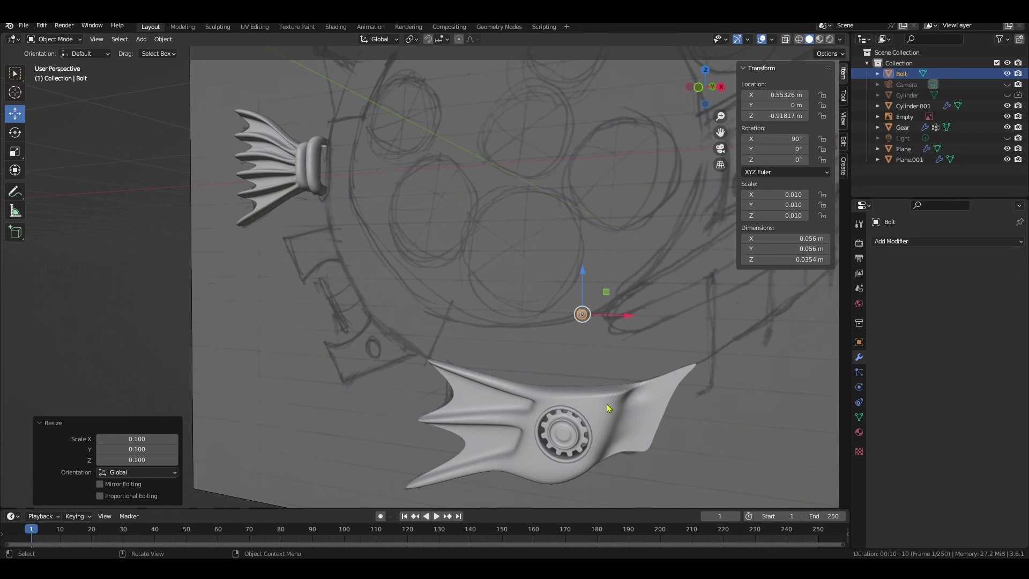
pyautogui.moveTo(600, 409); pyautogui.dragTo(582, 277, button='middle')
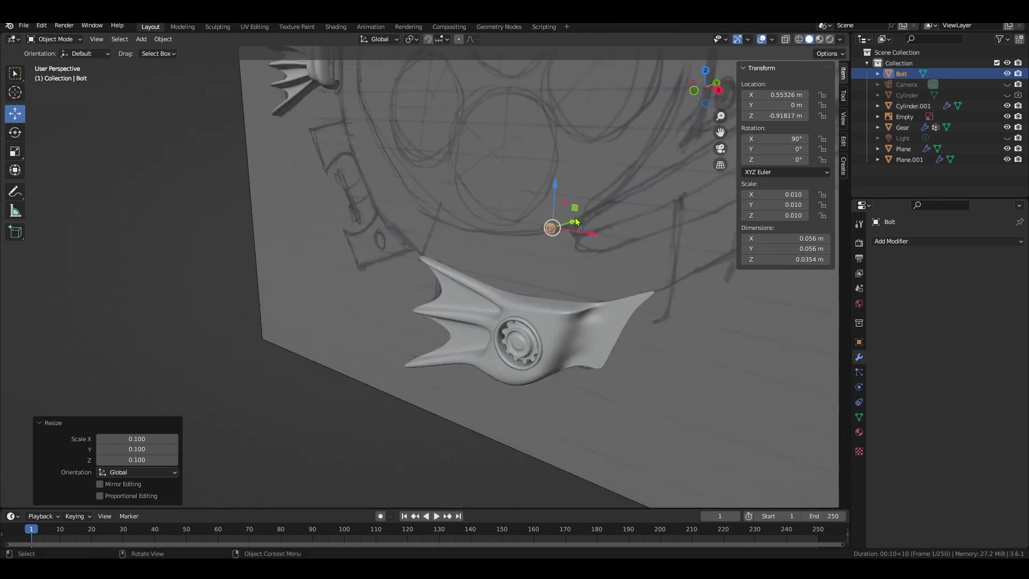
pyautogui.moveTo(576, 221); pyautogui.dragTo(496, 280)
pyautogui.moveTo(574, 367); pyautogui.dragTo(613, 339, button='middle')
pyautogui.press('KP_1')
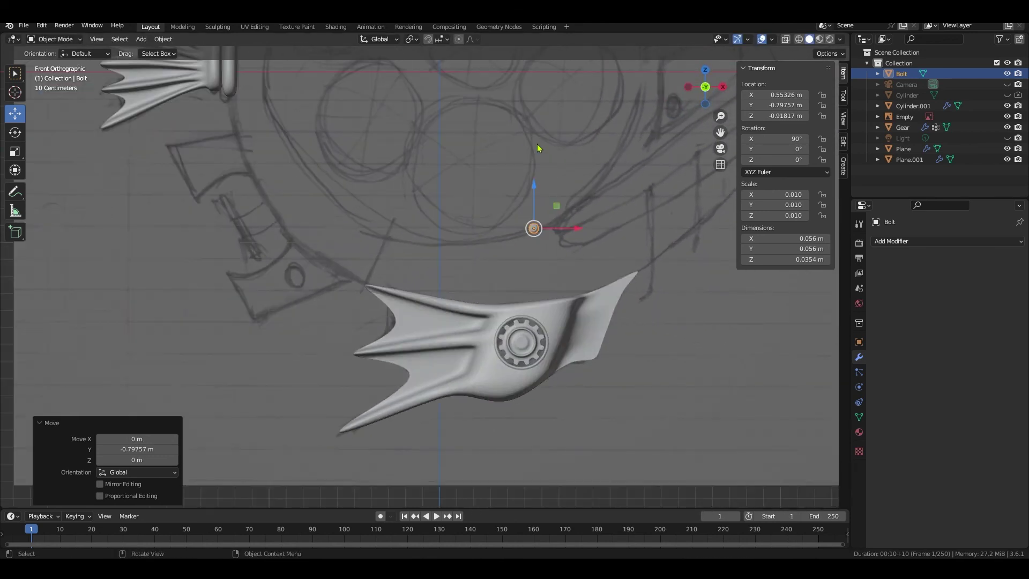
pyautogui.moveTo(532, 182); pyautogui.dragTo(536, 269)
pyautogui.moveTo(578, 314)
pyautogui.mouseDown()
pyautogui.moveTo(600, 308)
pyautogui.moveTo(589, 308)
pyautogui.mouseUp()
pyautogui.moveTo(589, 308); pyautogui.dragTo(506, 206, button='middle')
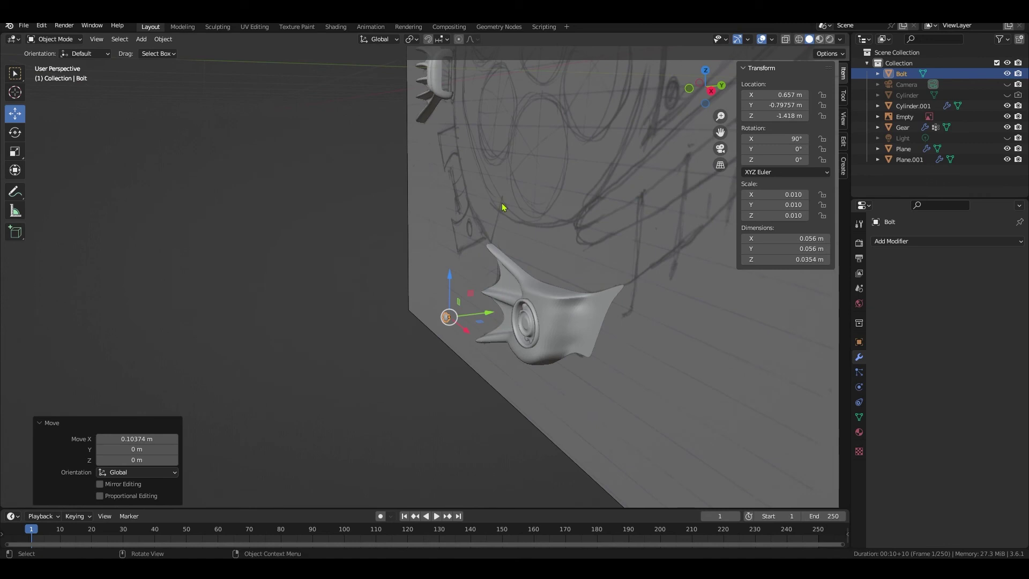
# - Enable snapping with Snap To set to Face Nearest
pyautogui.click(430, 40)
pyautogui.click(448, 40)
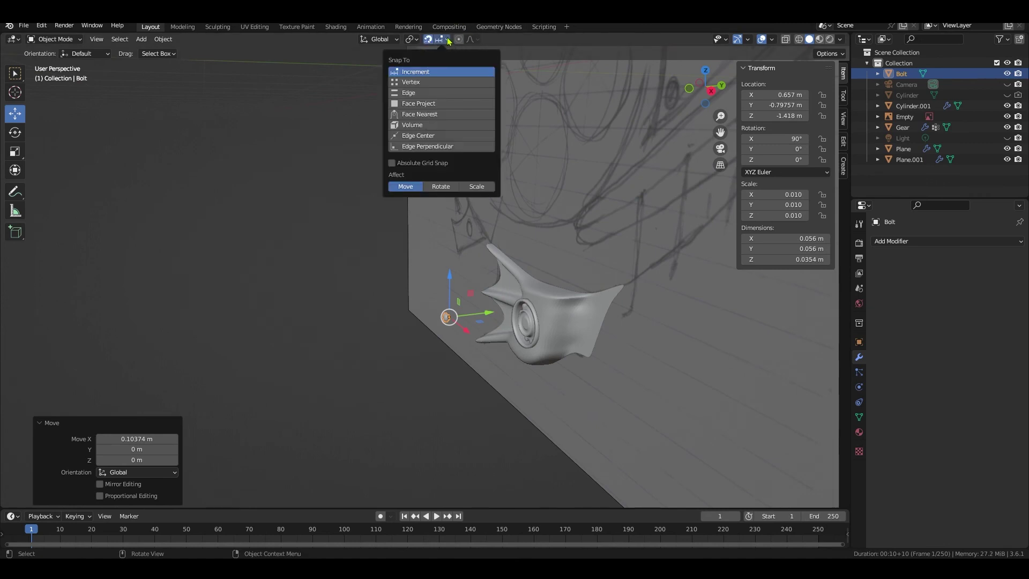
pyautogui.click(426, 114)
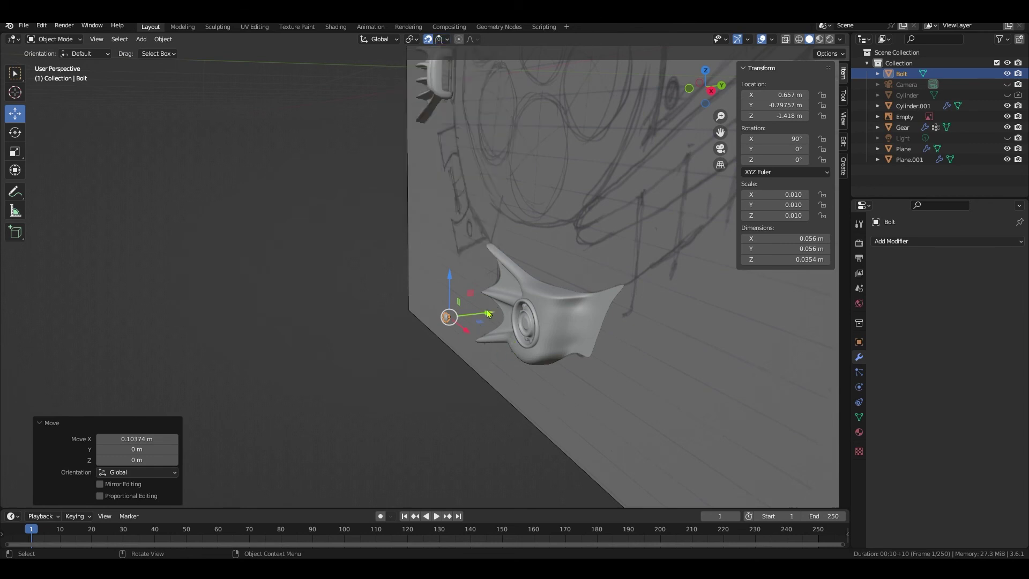
# - Slide the Bolt along Y against the fin, undoing the last attempt
pyautogui.moveTo(491, 311); pyautogui.dragTo(578, 303)
pyautogui.scroll(5, 578, 306)
pyautogui.moveTo(567, 310); pyautogui.dragTo(408, 252, button='middle')
pyautogui.moveTo(351, 236); pyautogui.dragTo(376, 191)
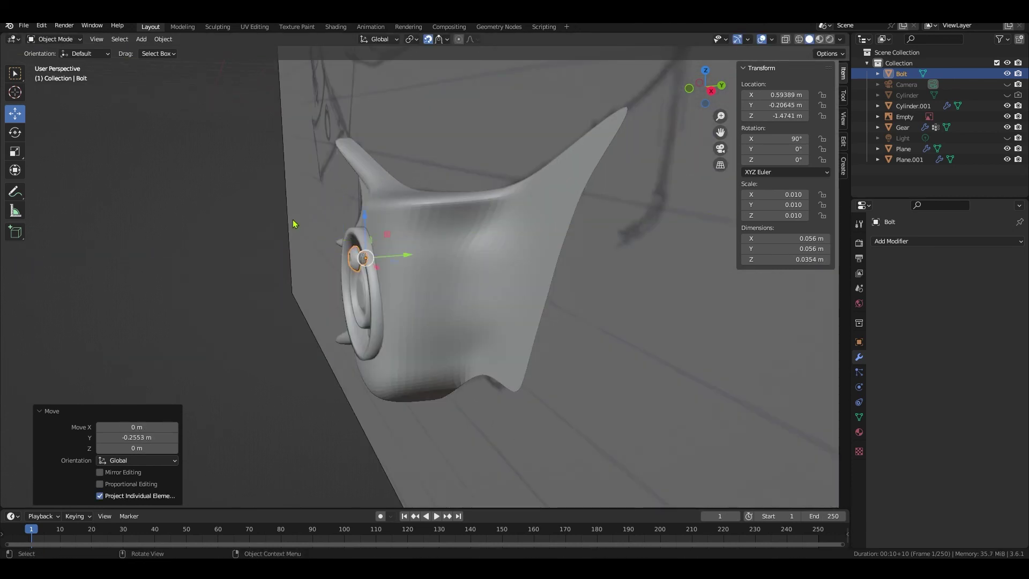
pyautogui.hotkey('ctrl', 'z')
# - Pull the Bolt back with snapping off, then re-enable it and snap the Bolt onto the fin surface
pyautogui.click(428, 39)
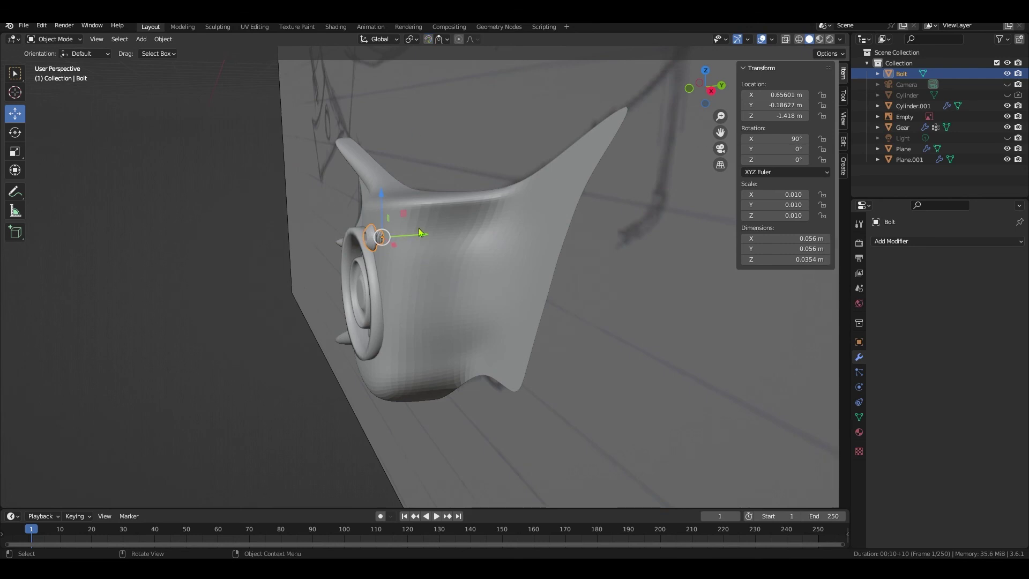
pyautogui.moveTo(422, 235); pyautogui.dragTo(271, 244)
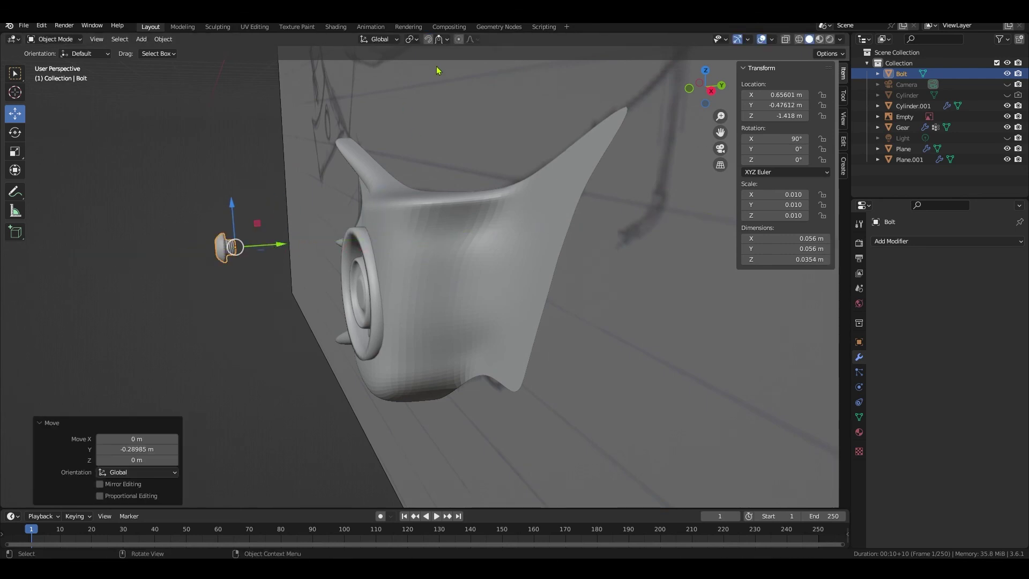
pyautogui.click(429, 39)
pyautogui.moveTo(272, 245); pyautogui.dragTo(413, 238)
pyautogui.moveTo(413, 239); pyautogui.dragTo(494, 346, button='middle')
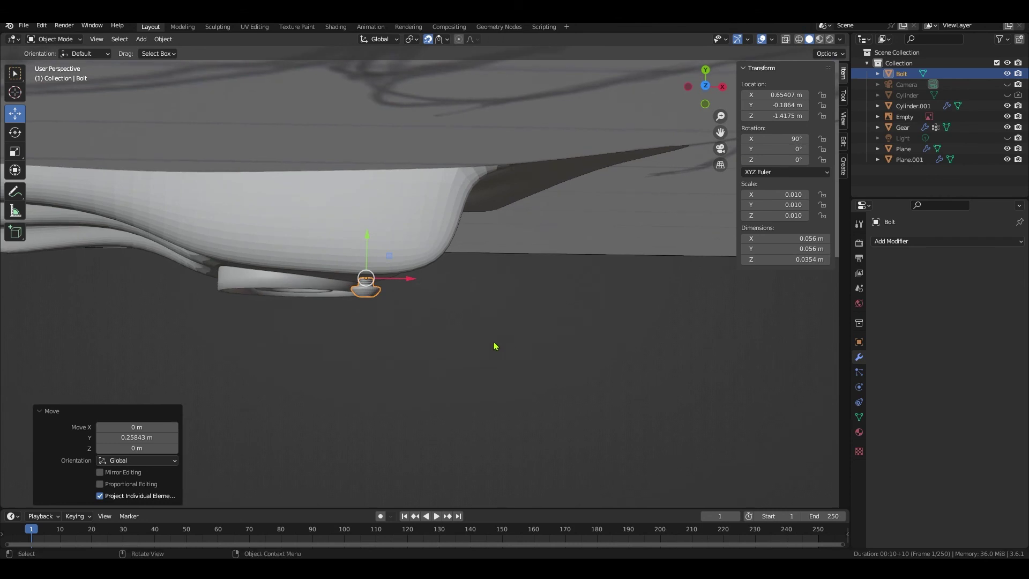
pyautogui.scroll(2, 395, 334)
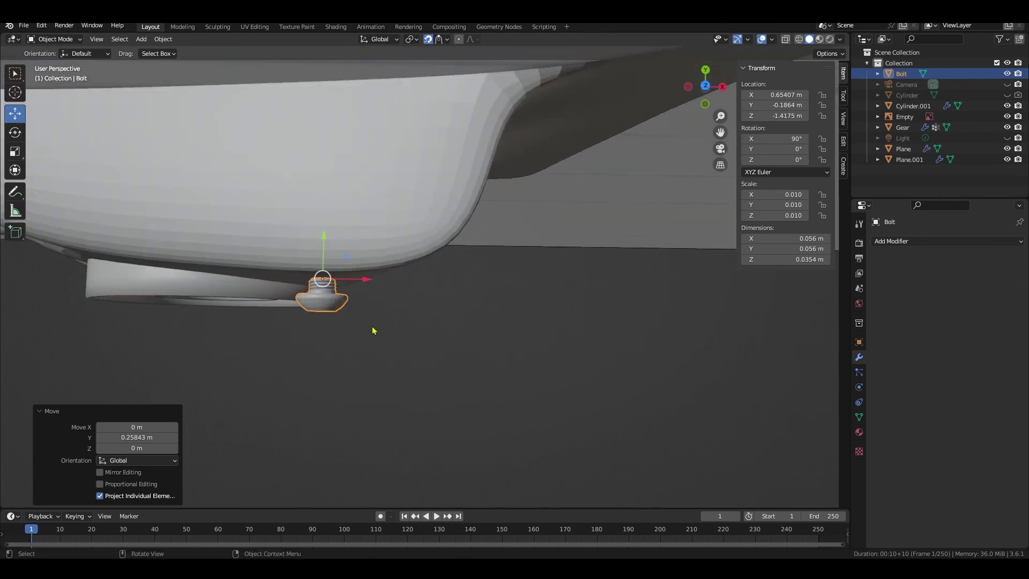
# - Set the Bolt's origin to Origin to Center of Mass (Volume), then deselect it
pyautogui.rightClick(320, 300)
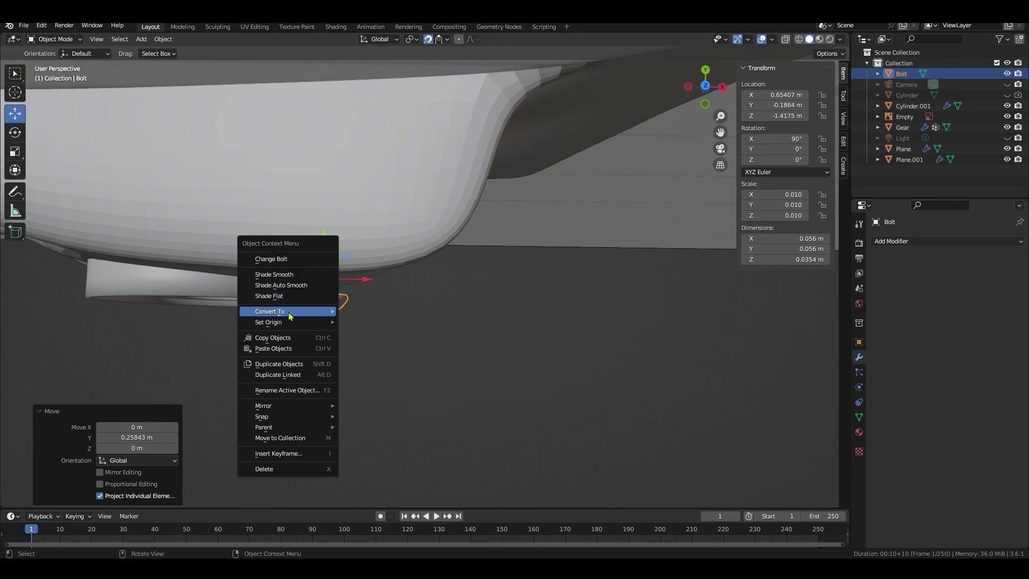
pyautogui.moveTo(279, 322)
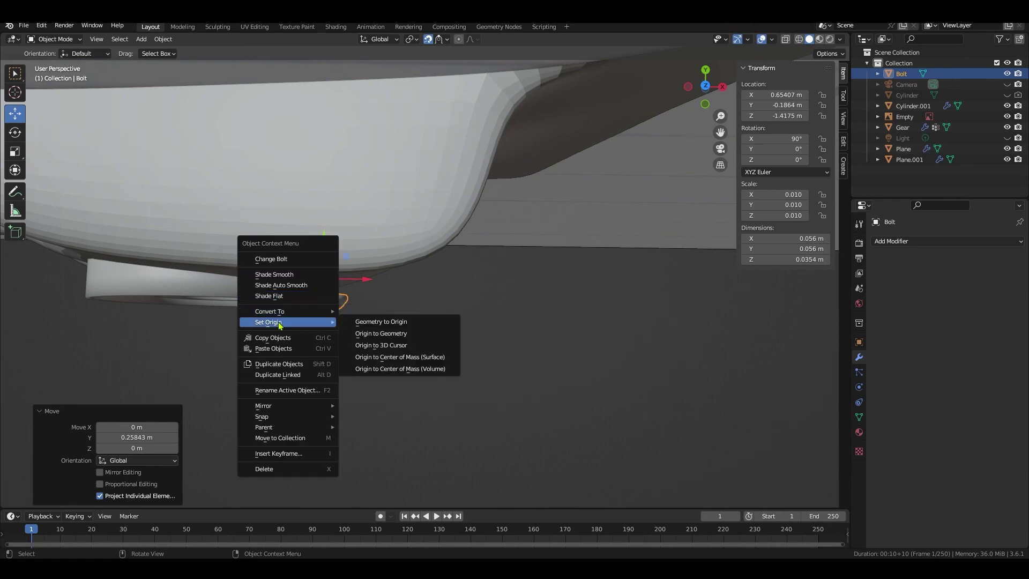
pyautogui.click(415, 369)
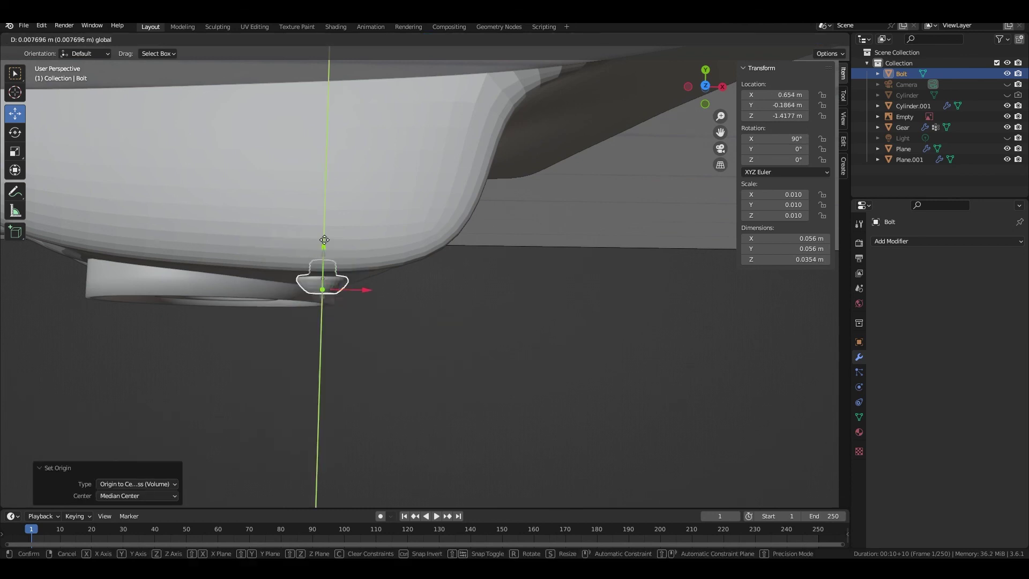
pyautogui.click(471, 349)
pyautogui.moveTo(471, 349); pyautogui.dragTo(432, 280, button='middle')
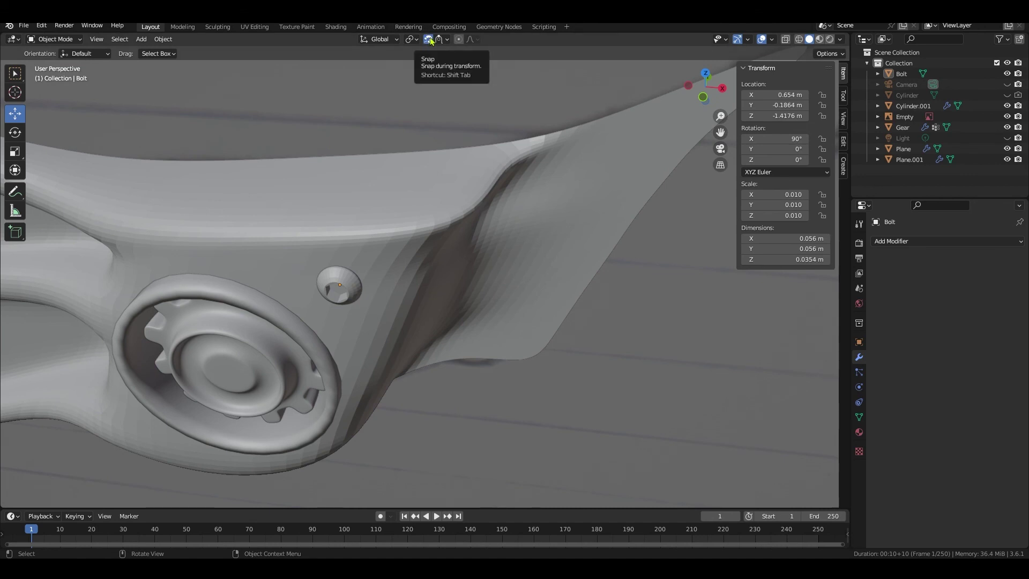
# - Turn snapping off and apply Shade Smooth to the fin Plane.001
pyautogui.click(428, 39)
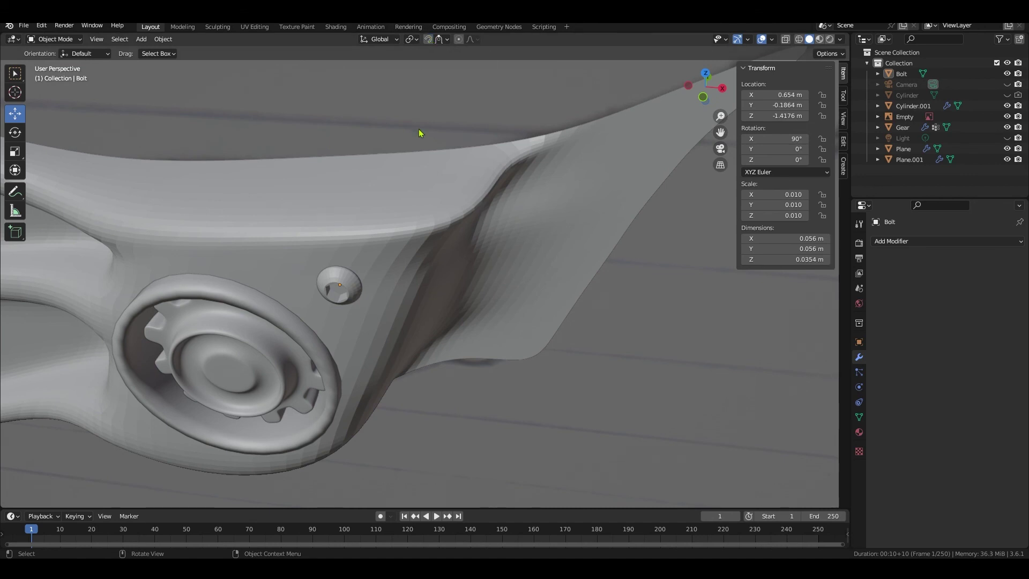
pyautogui.moveTo(381, 303); pyautogui.dragTo(398, 260, button='middle')
pyautogui.click(397, 260)
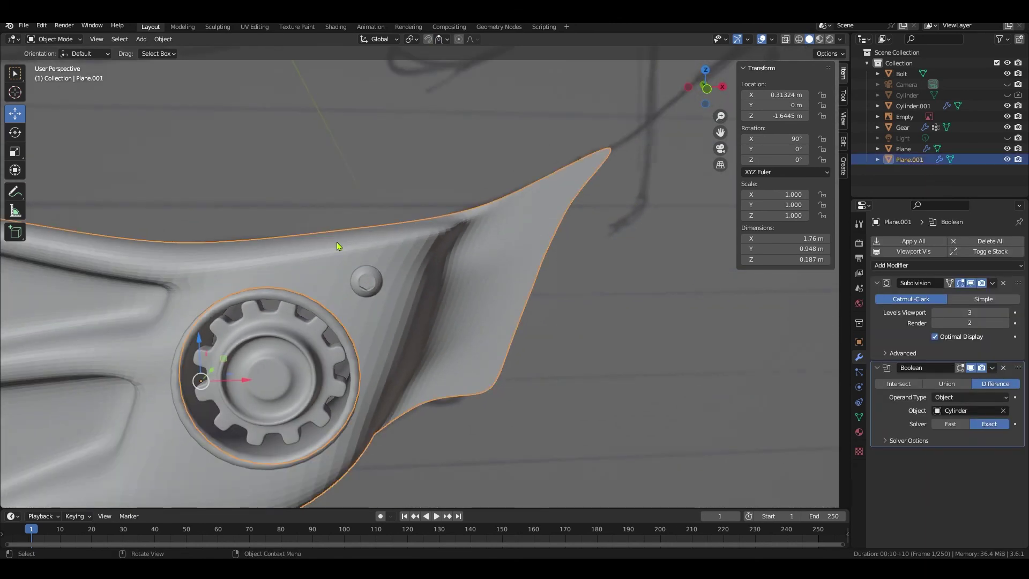
pyautogui.rightClick(398, 250)
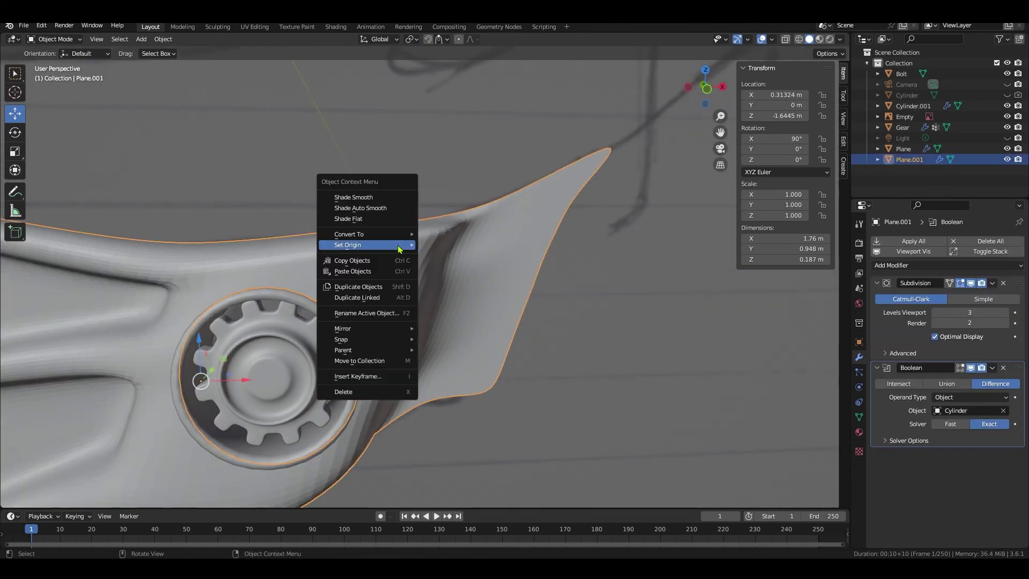
pyautogui.click(372, 199)
# - Switch the fin into Edit Mode and return it to Object Mode
pyautogui.moveTo(372, 205); pyautogui.dragTo(466, 284, button='middle')
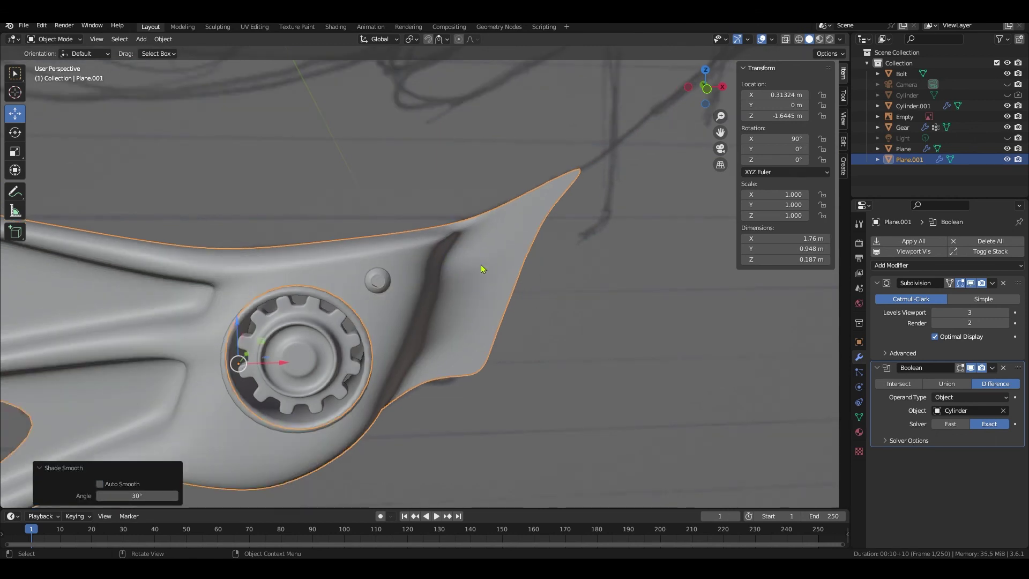
pyautogui.scroll(3, 482, 262)
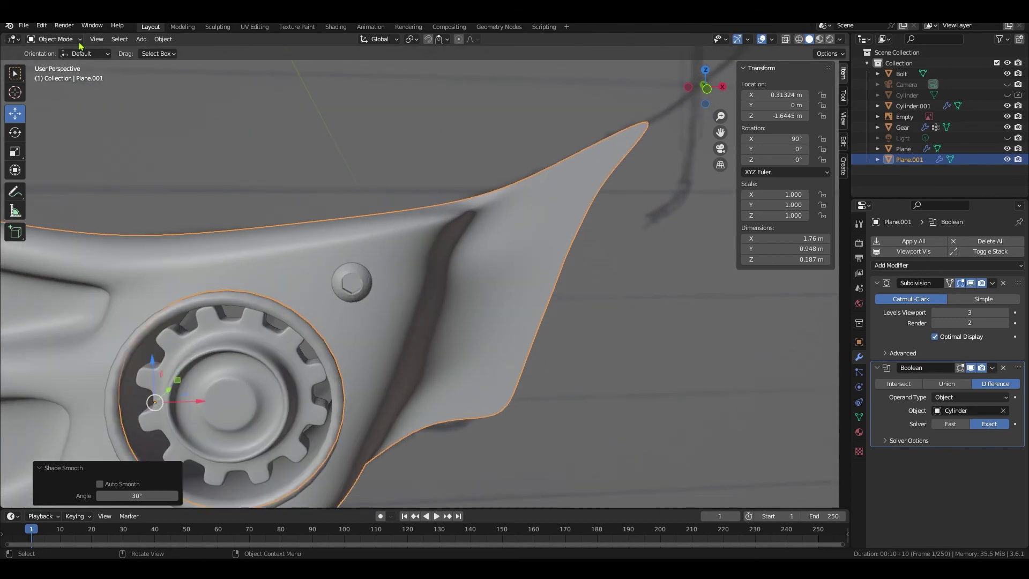
pyautogui.click(77, 43)
pyautogui.click(54, 63)
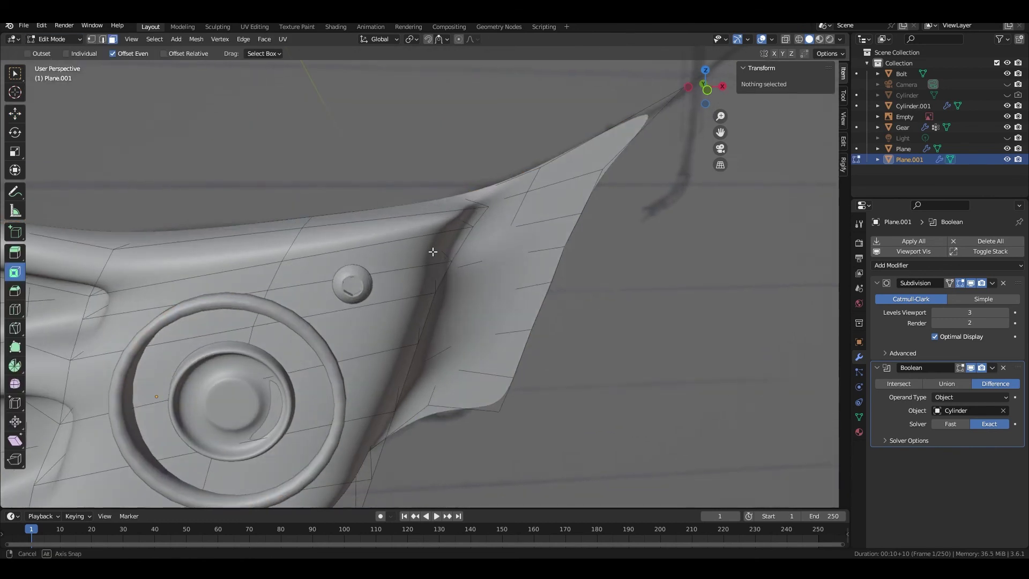
pyautogui.scroll(-3, 420, 244)
pyautogui.press('Tab')
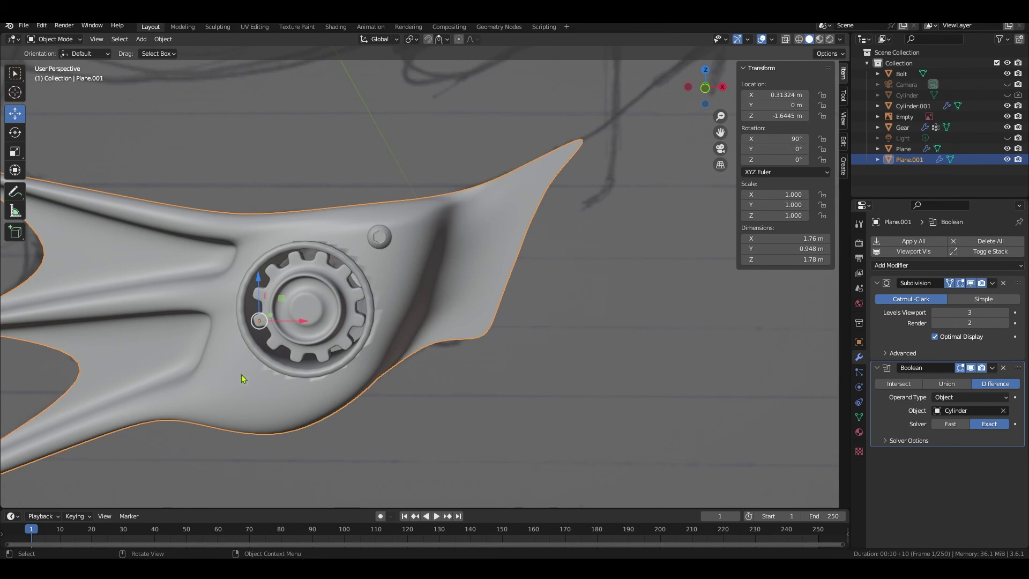
# - Reapply smooth shading to the fin after trying flat, and set its Boolean solver to Fast
pyautogui.rightClick(397, 288)
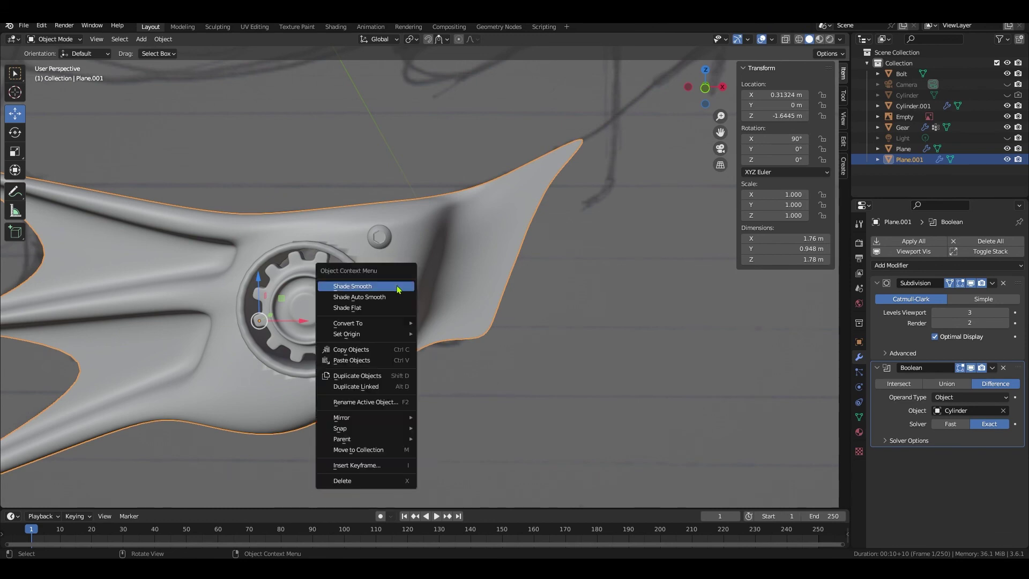
pyautogui.click(388, 309)
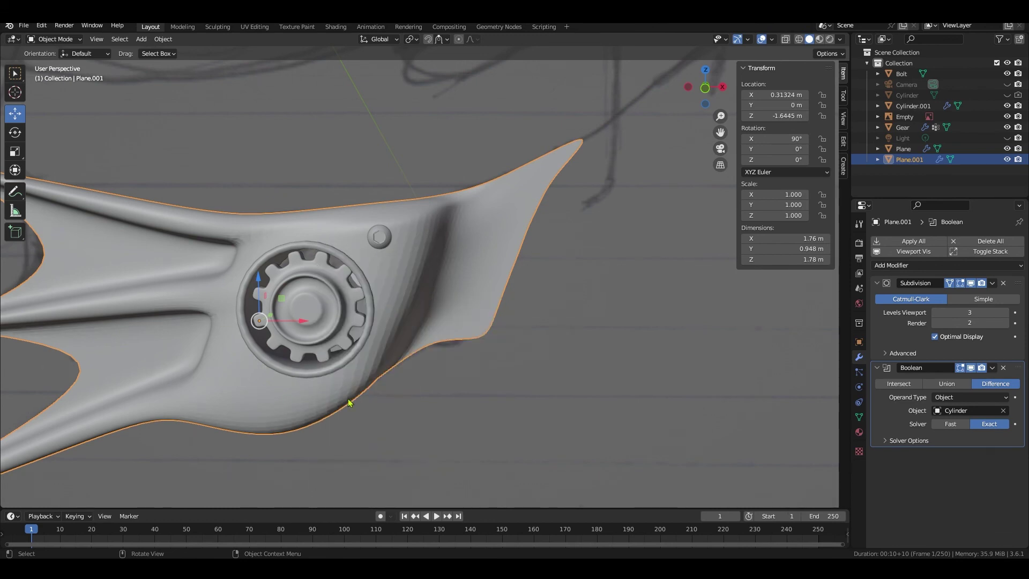
pyautogui.rightClick(403, 281)
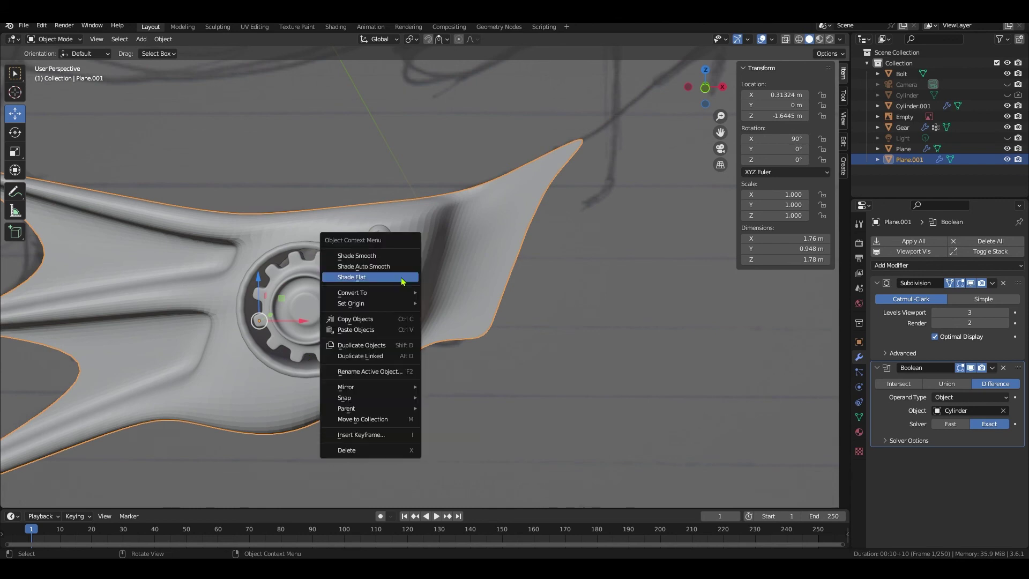
pyautogui.click(389, 256)
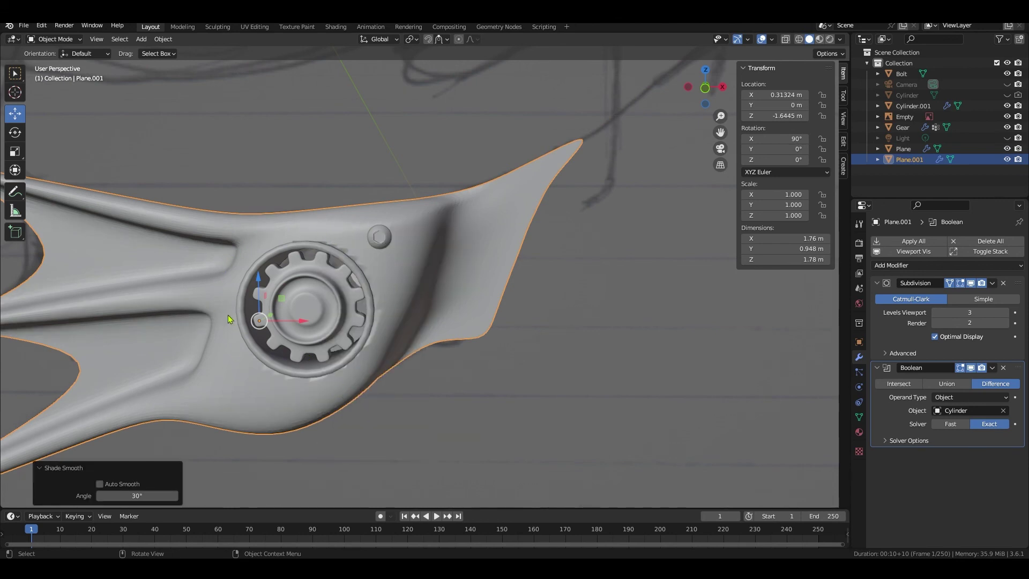
pyautogui.click(953, 424)
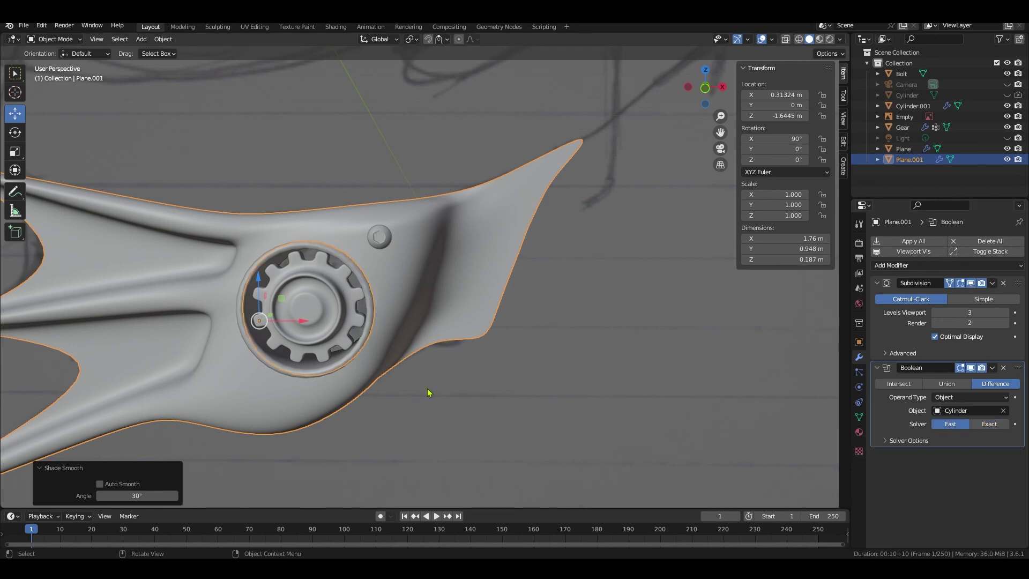
pyautogui.moveTo(298, 373); pyautogui.dragTo(440, 309, button='middle')
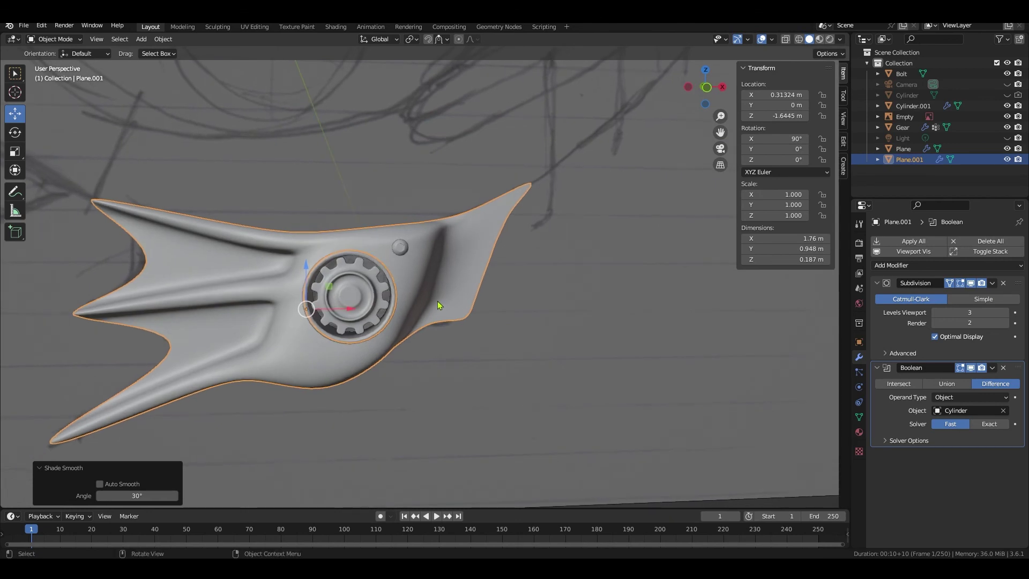